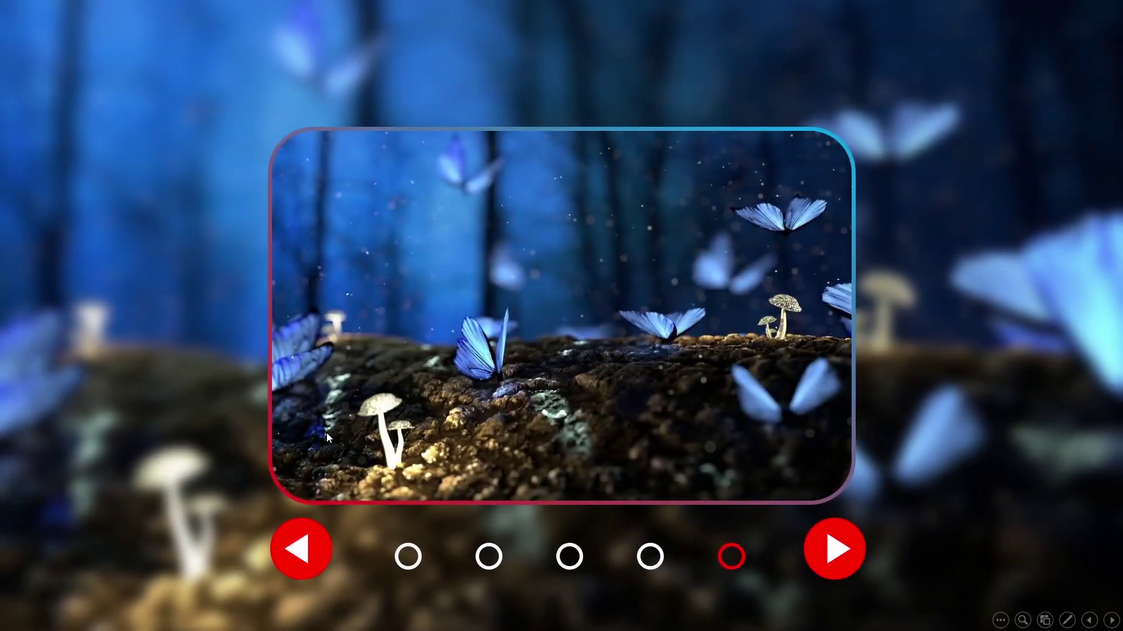
# Step back from the butterflies to the first photo, forward to the rocky river, then back again
pyautogui.click(302, 553)
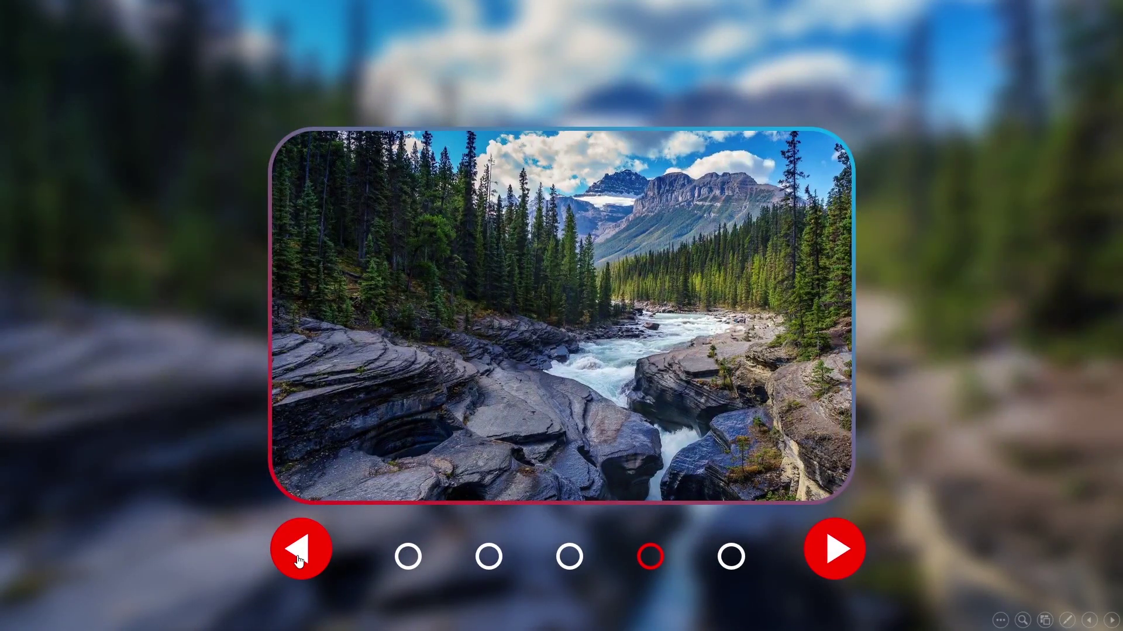
pyautogui.click(300, 558)
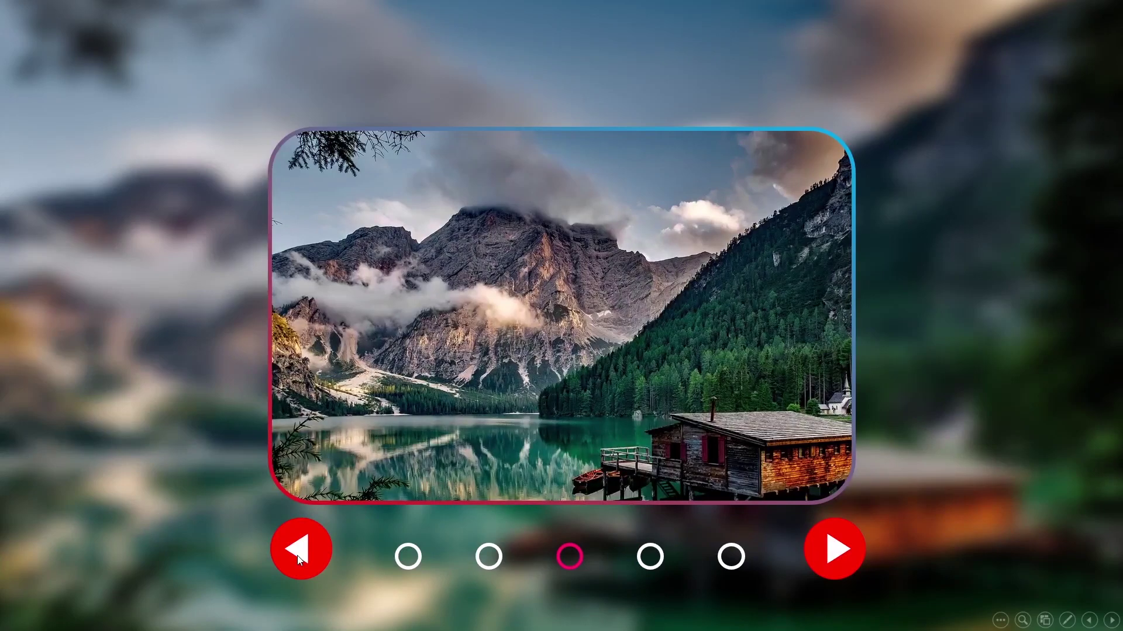
pyautogui.click(299, 555)
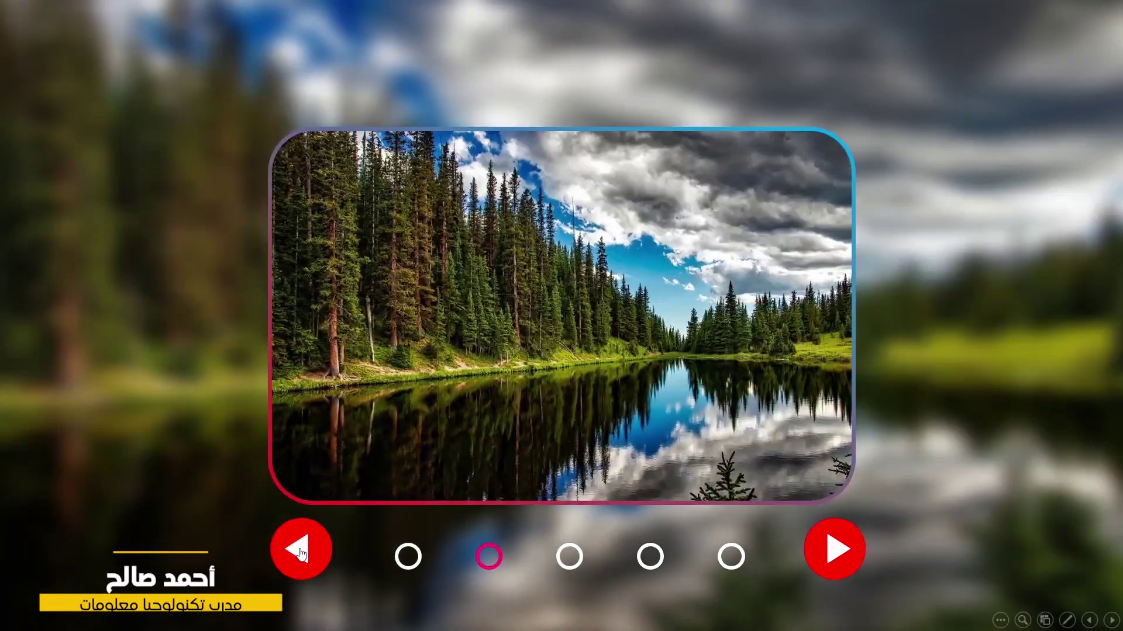
pyautogui.click(302, 554)
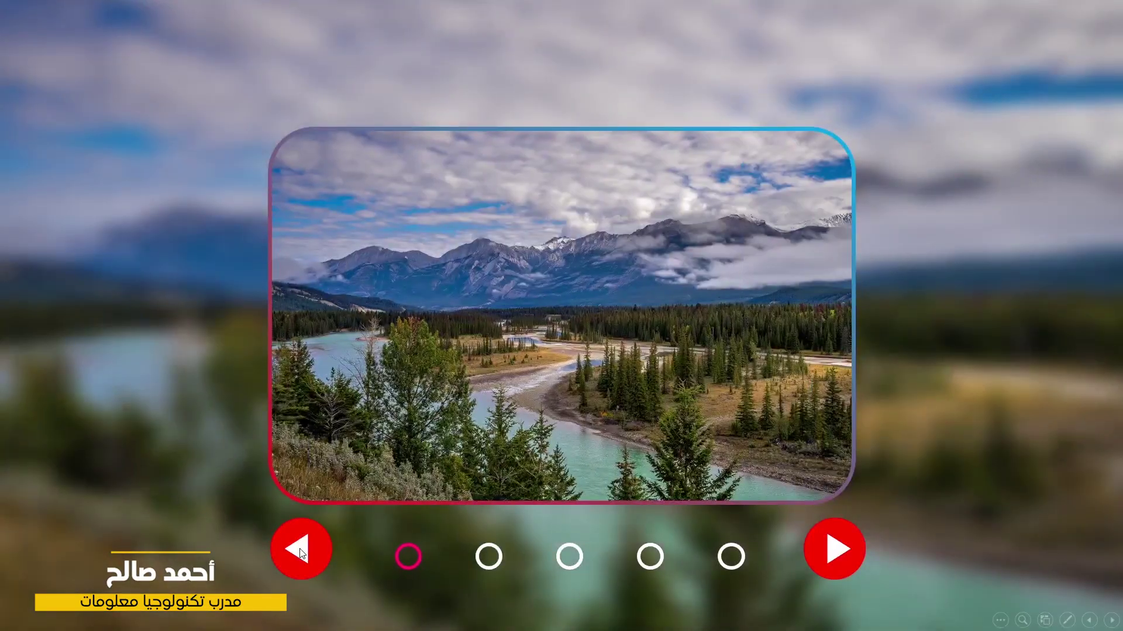
pyautogui.click(846, 555)
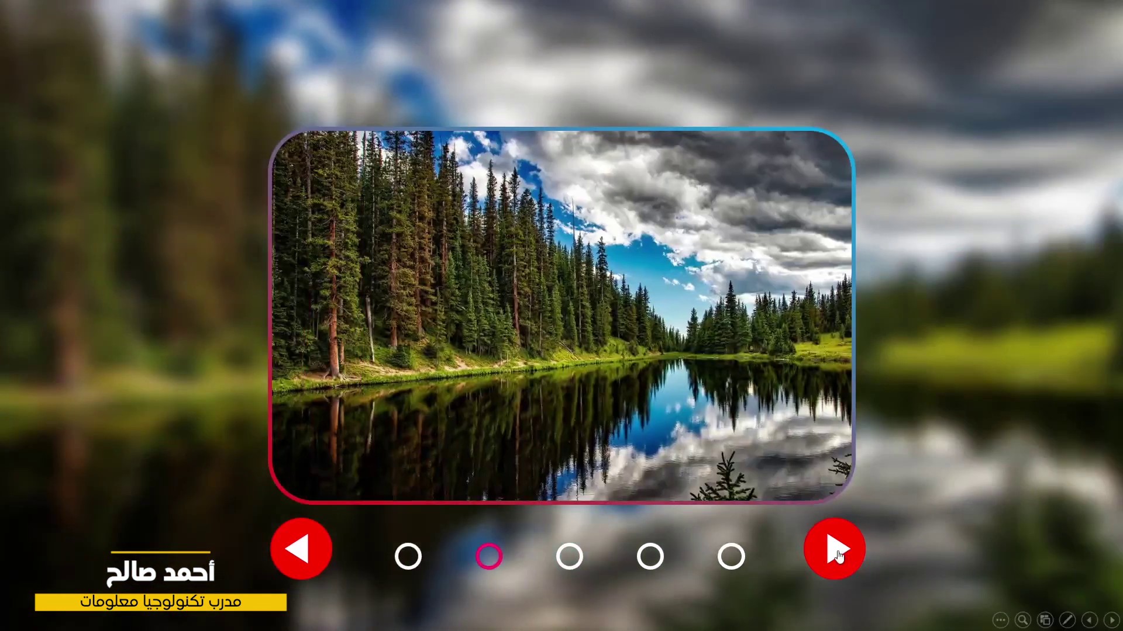
pyautogui.click(839, 554)
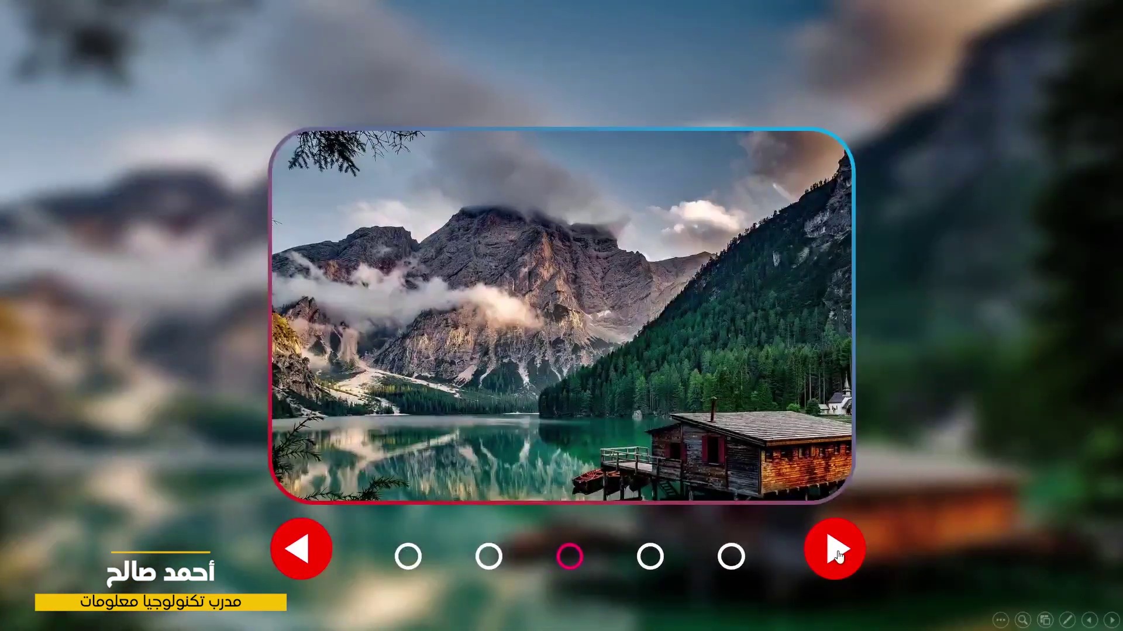
pyautogui.click(838, 554)
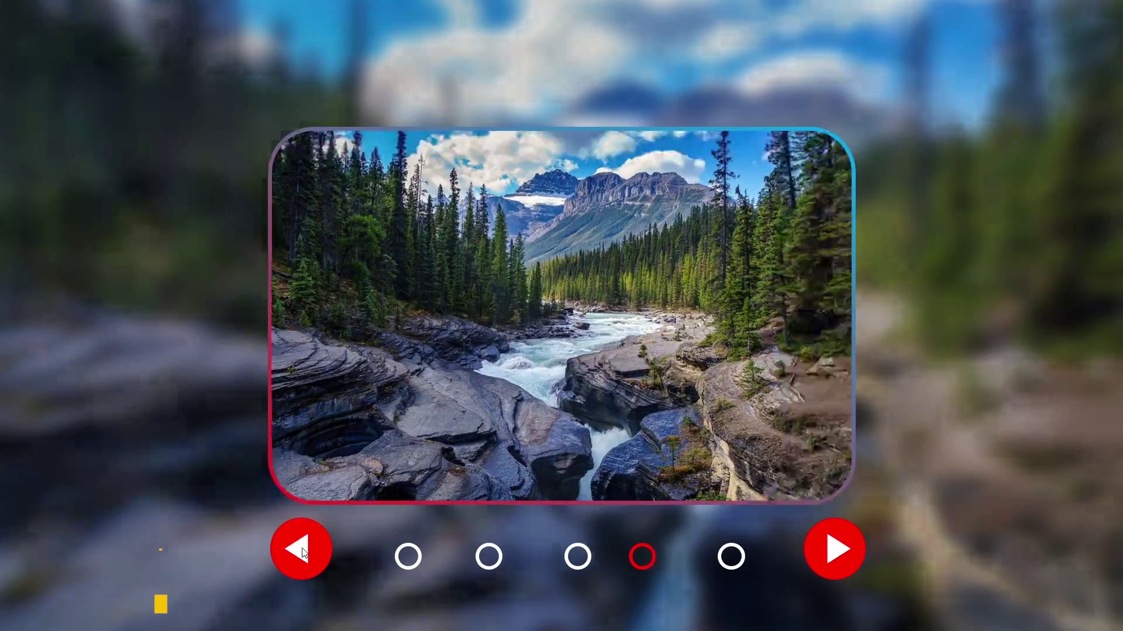
pyautogui.click(303, 553)
pyautogui.click(303, 554)
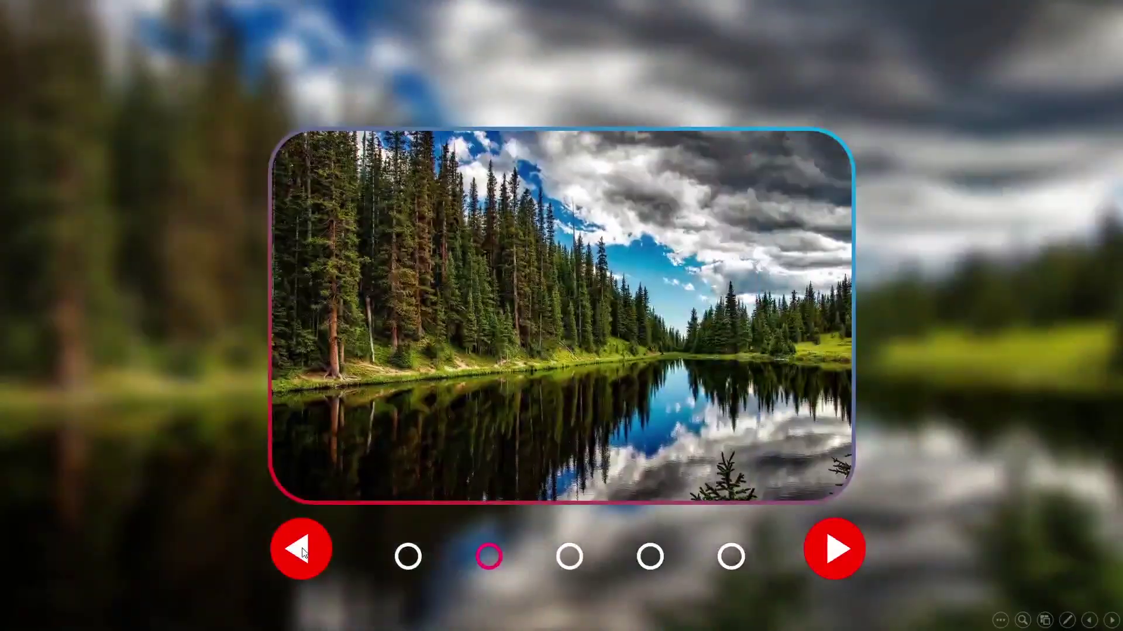
pyautogui.click(303, 553)
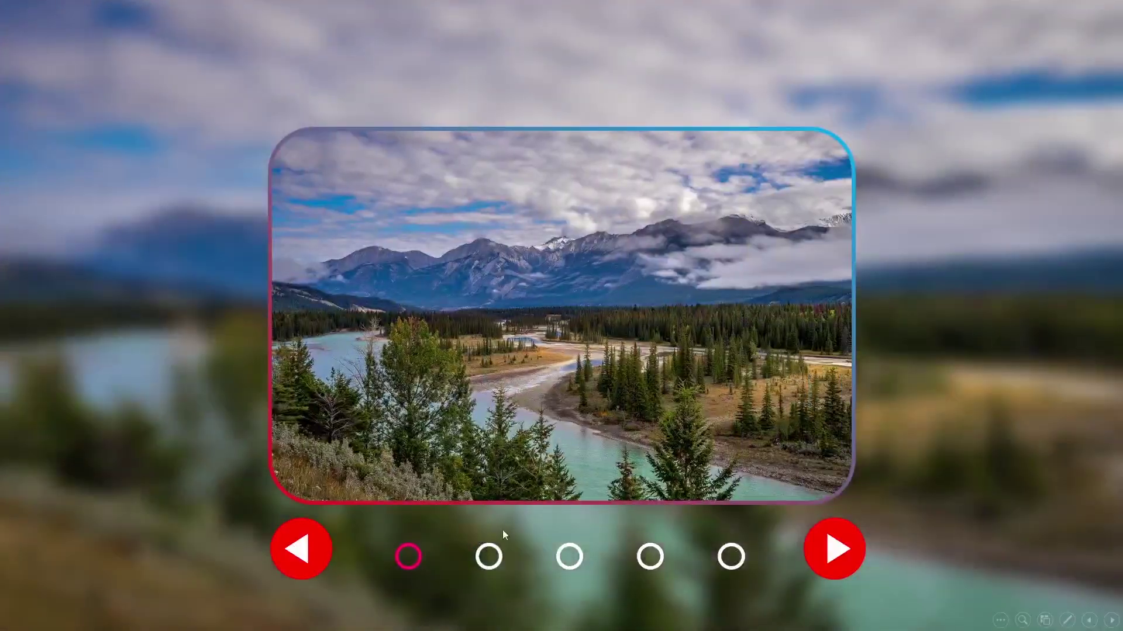
# Advance through all five photos to the butterflies, then step back to the first photo
pyautogui.click(819, 546)
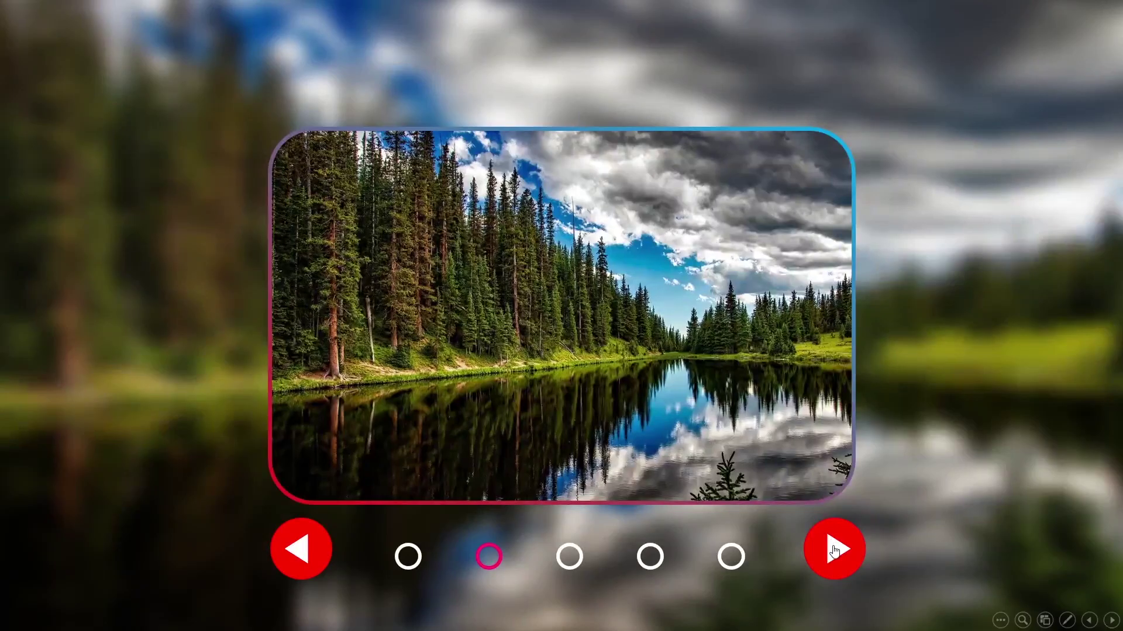
pyautogui.click(834, 551)
pyautogui.click(834, 551)
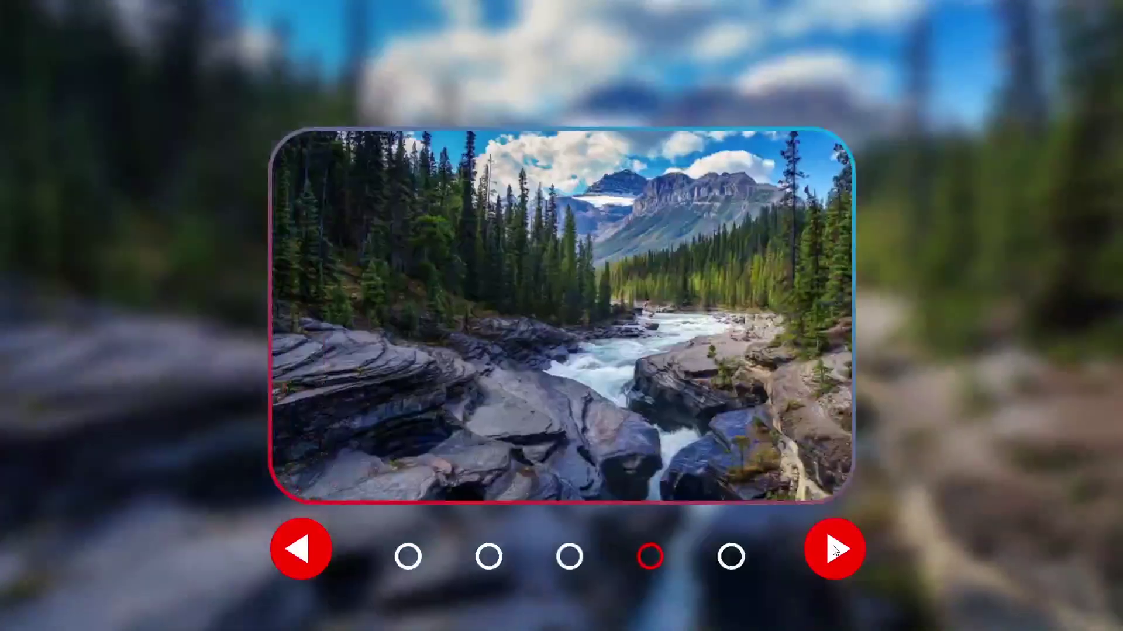
pyautogui.click(834, 551)
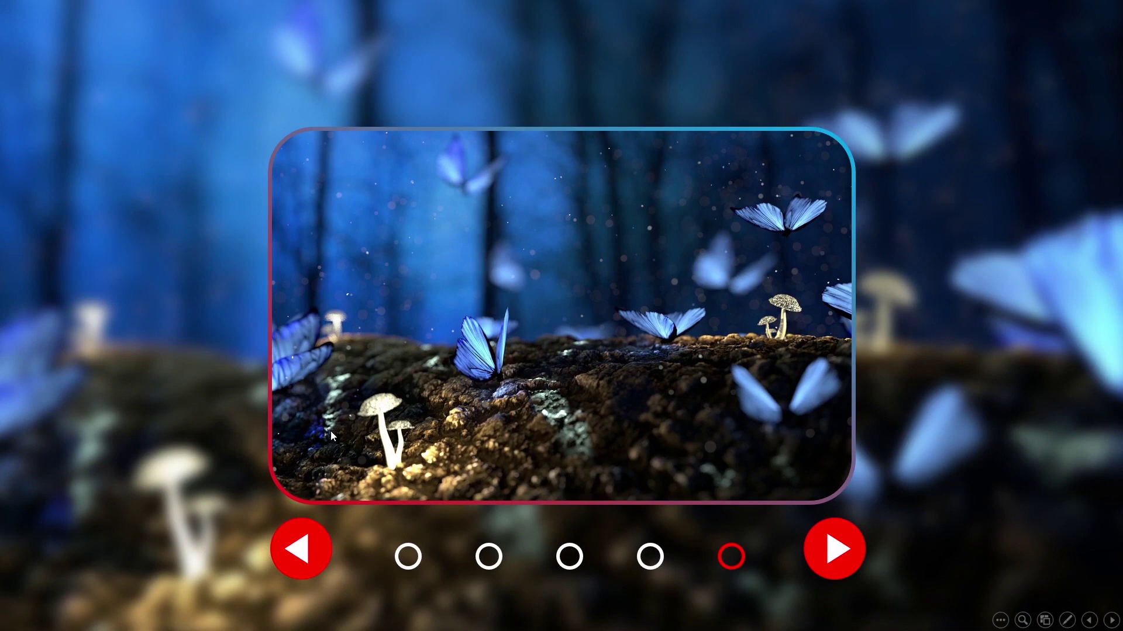
pyautogui.click(304, 553)
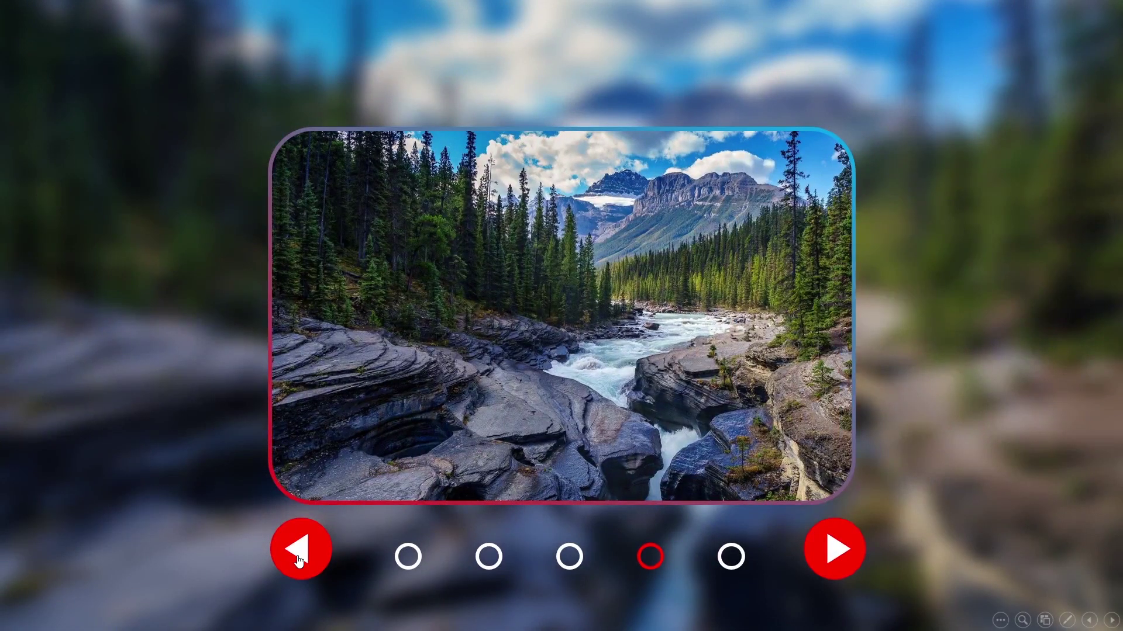
pyautogui.click(299, 558)
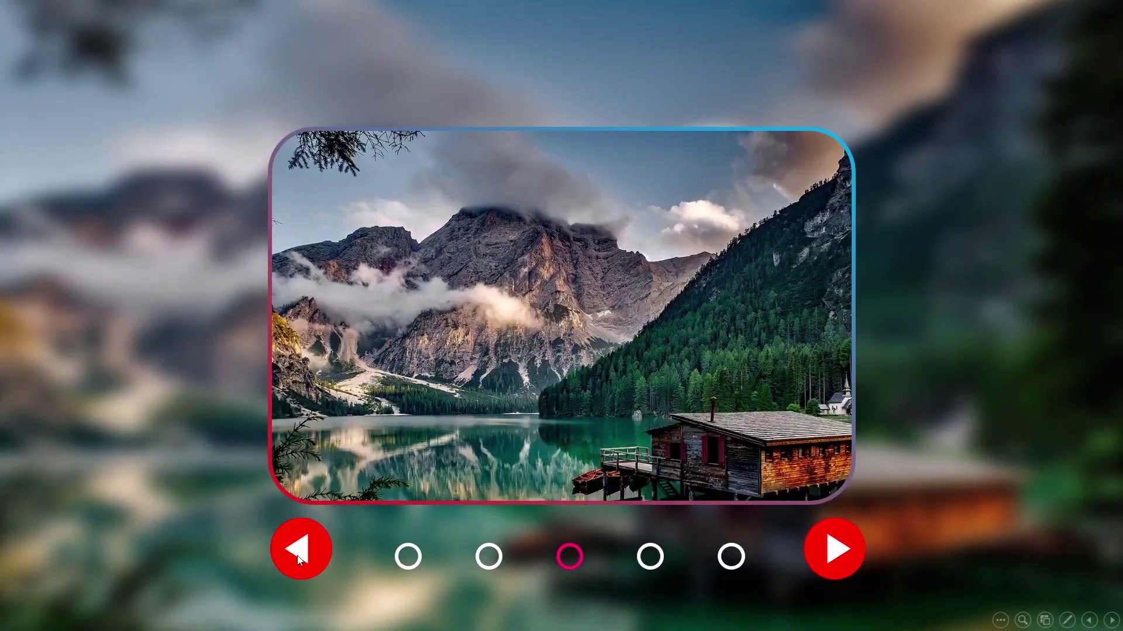
pyautogui.click(300, 555)
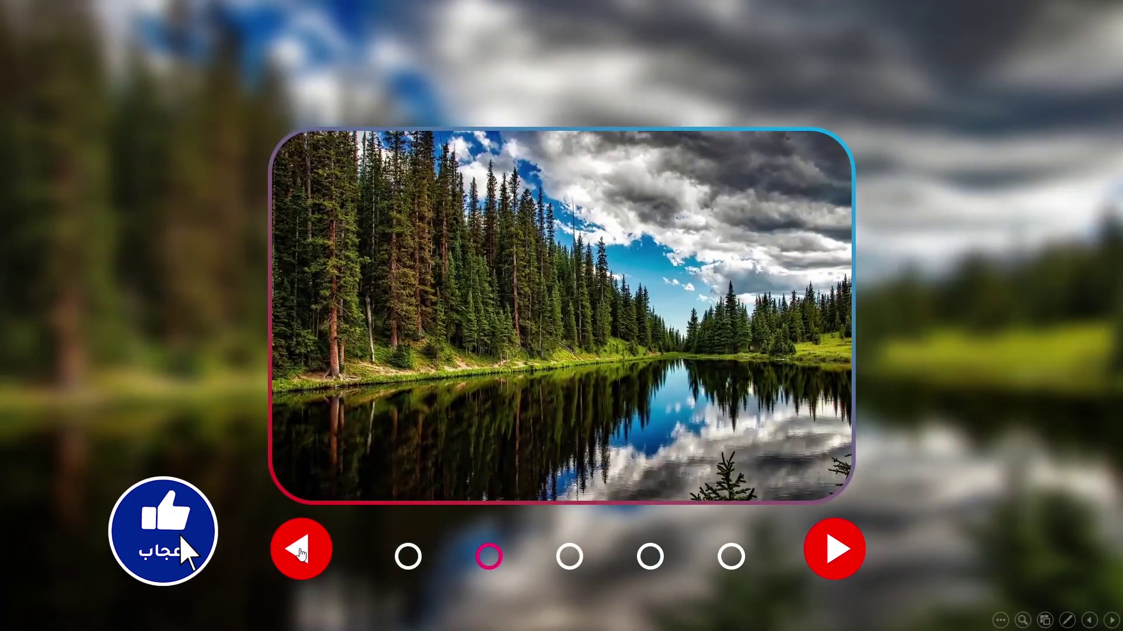
pyautogui.click(300, 553)
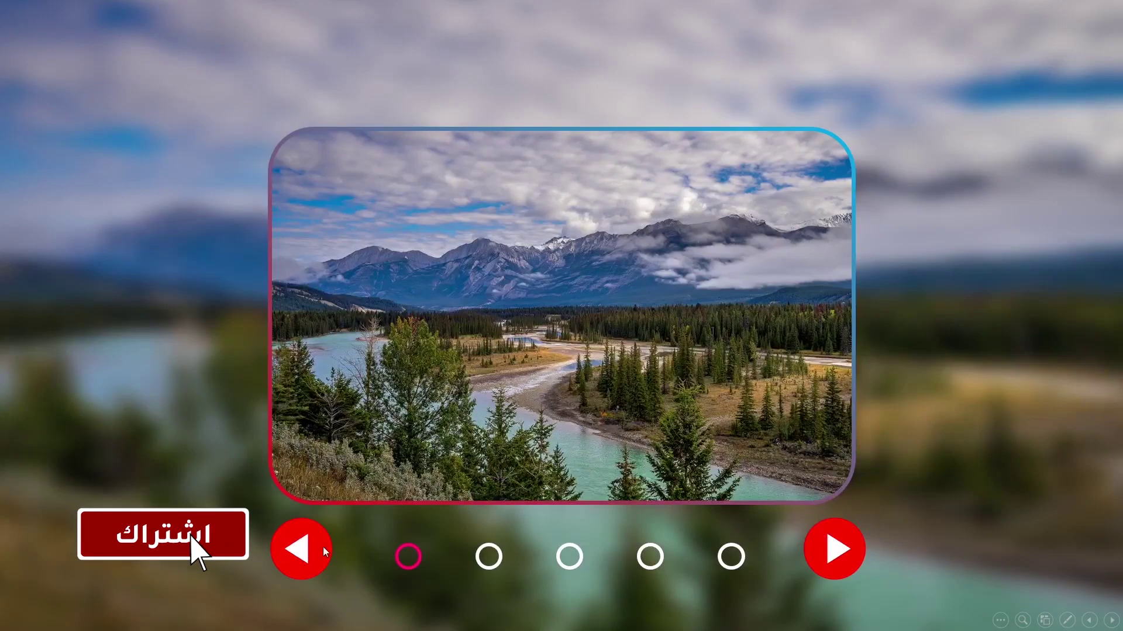
# Move forward to the rocky river, back to the first photo, then forward to the fourth
pyautogui.click(836, 552)
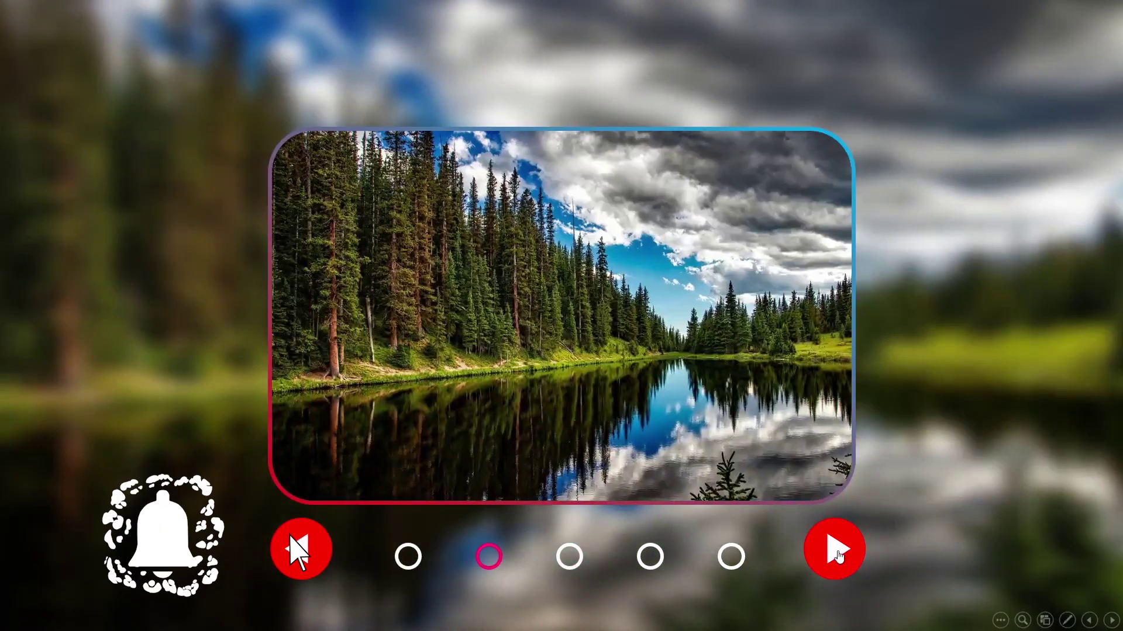
pyautogui.click(837, 552)
pyautogui.click(836, 553)
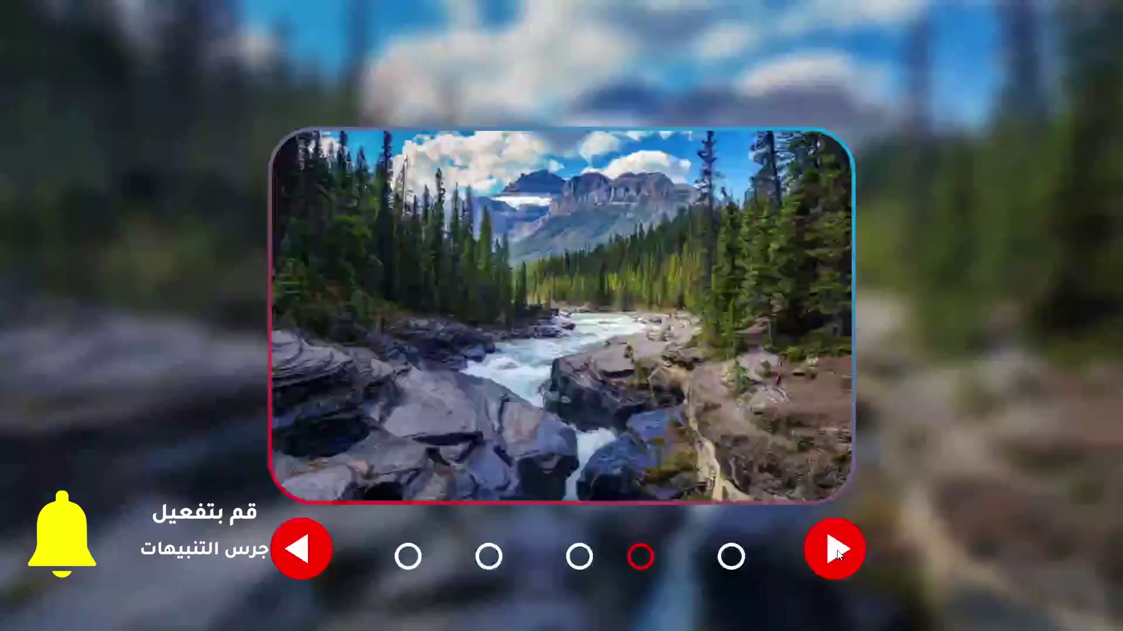
pyautogui.click(303, 552)
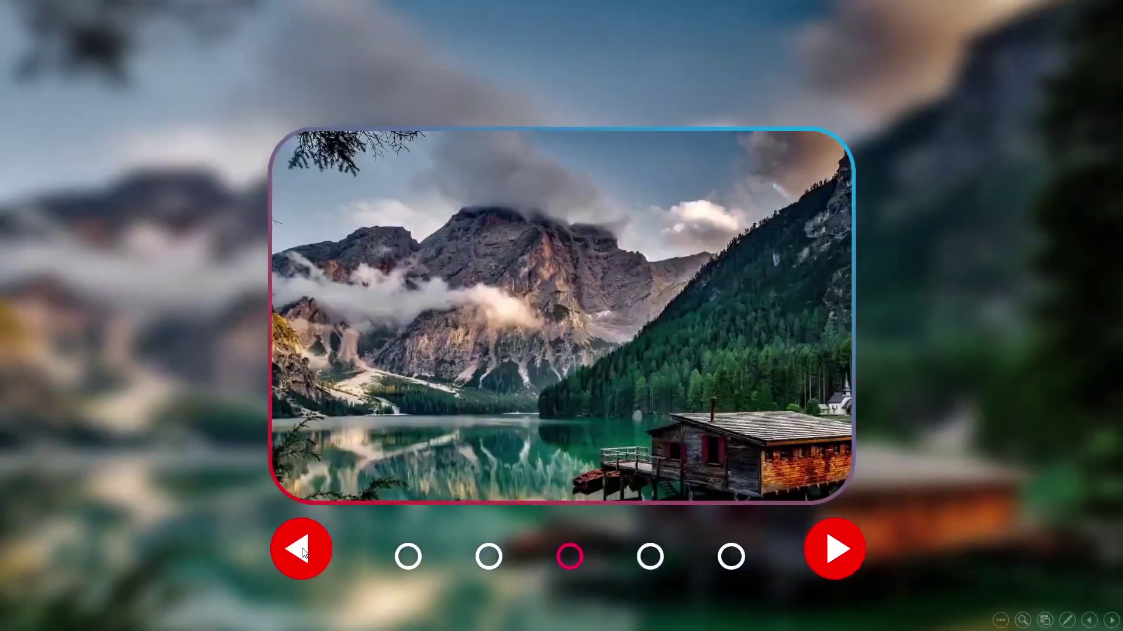
pyautogui.click(303, 552)
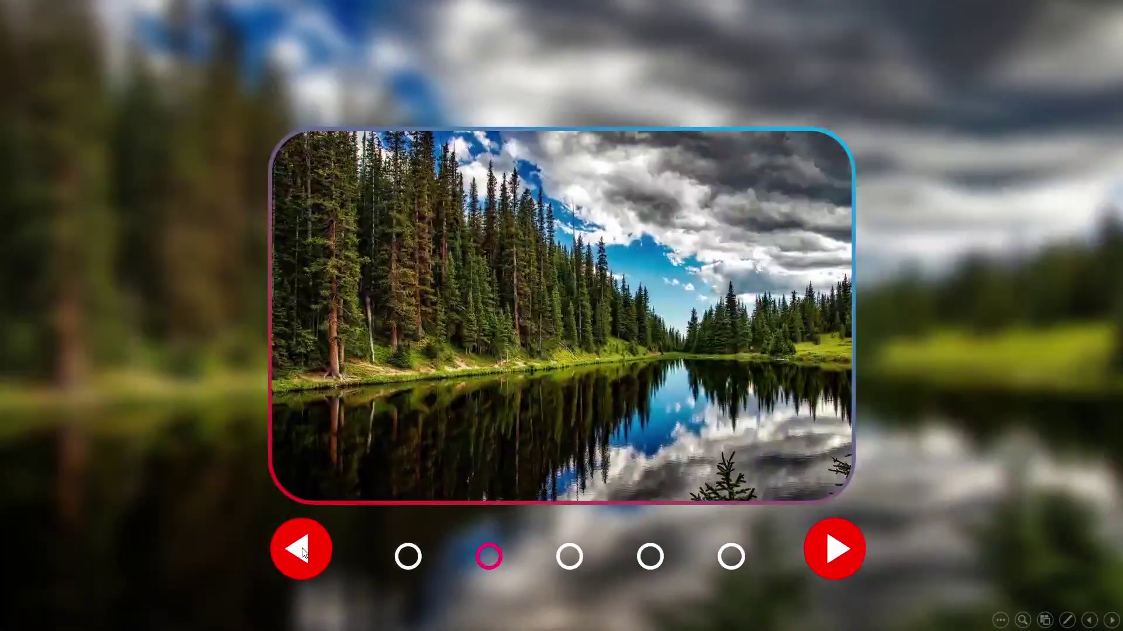
pyautogui.click(303, 552)
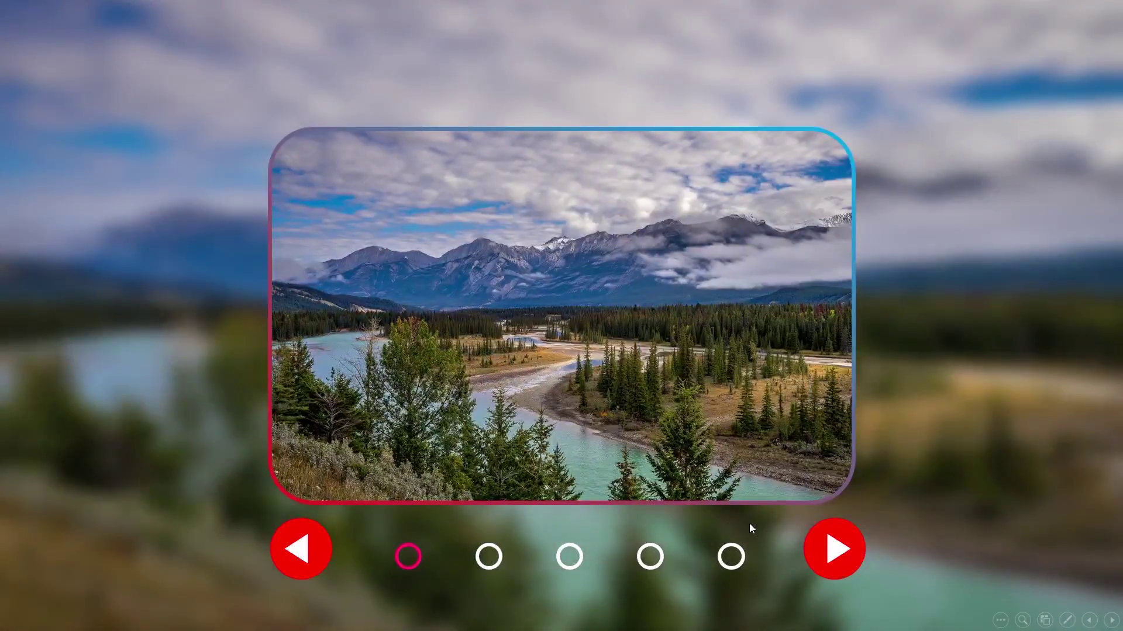
pyautogui.click(835, 550)
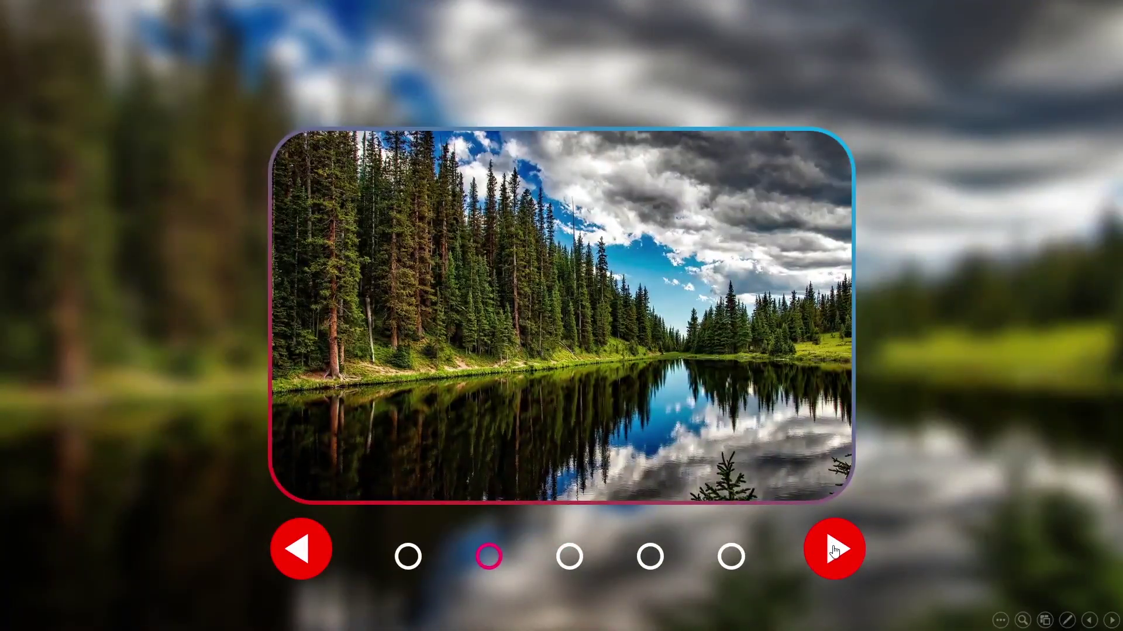
pyautogui.click(834, 550)
pyautogui.click(834, 550)
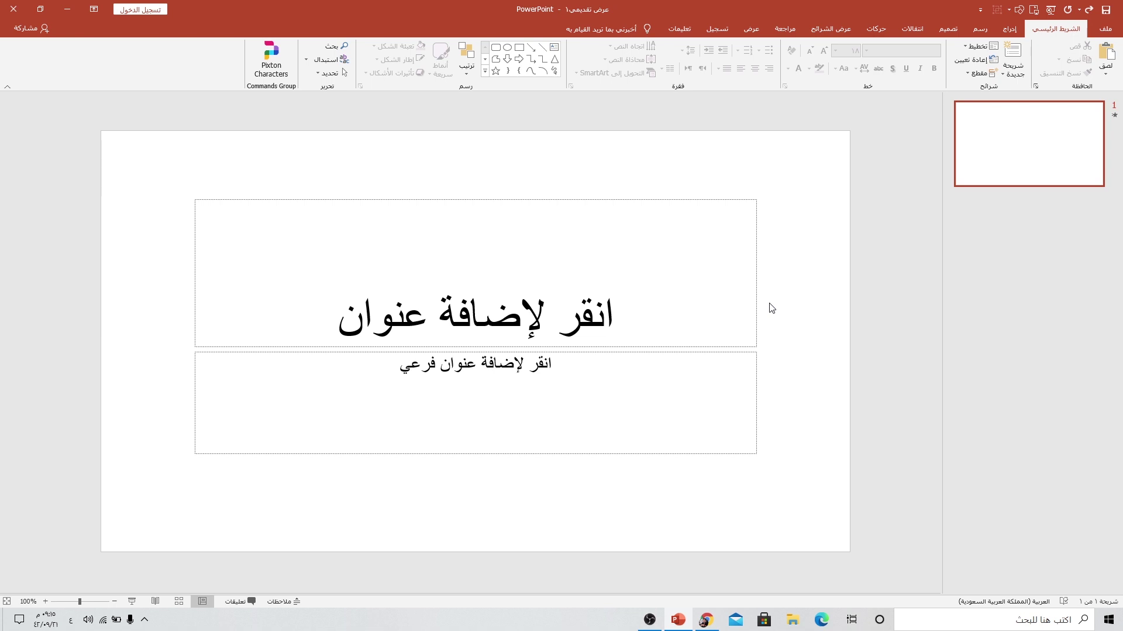
# Change the first slide to the Blank layout
pyautogui.rightClick(801, 220)
pyautogui.moveTo(754, 258)
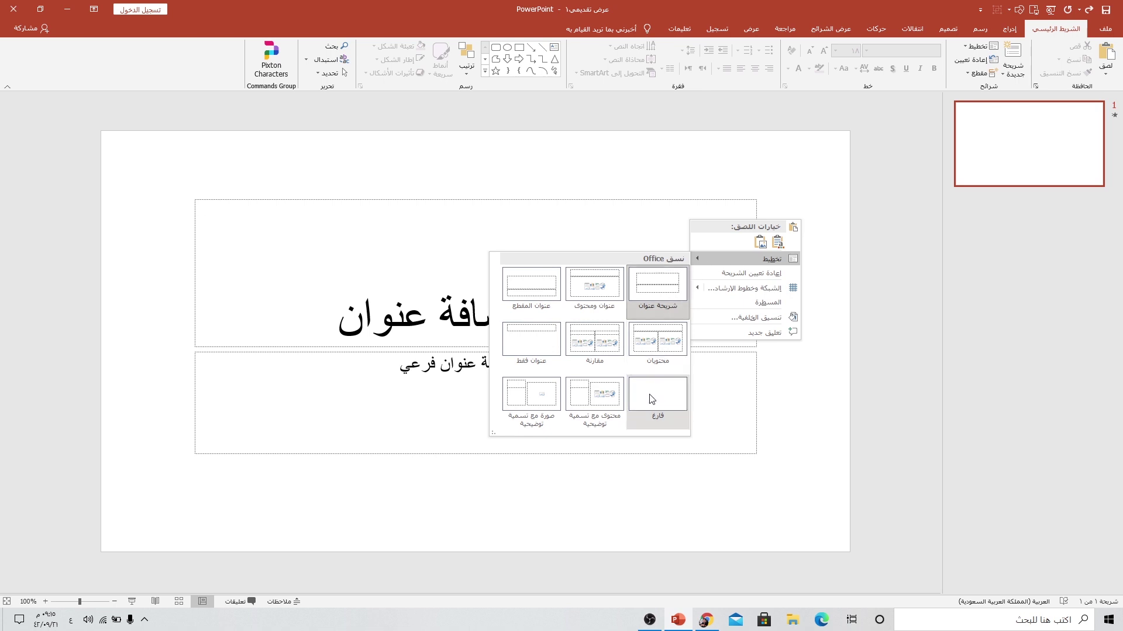
pyautogui.click(652, 400)
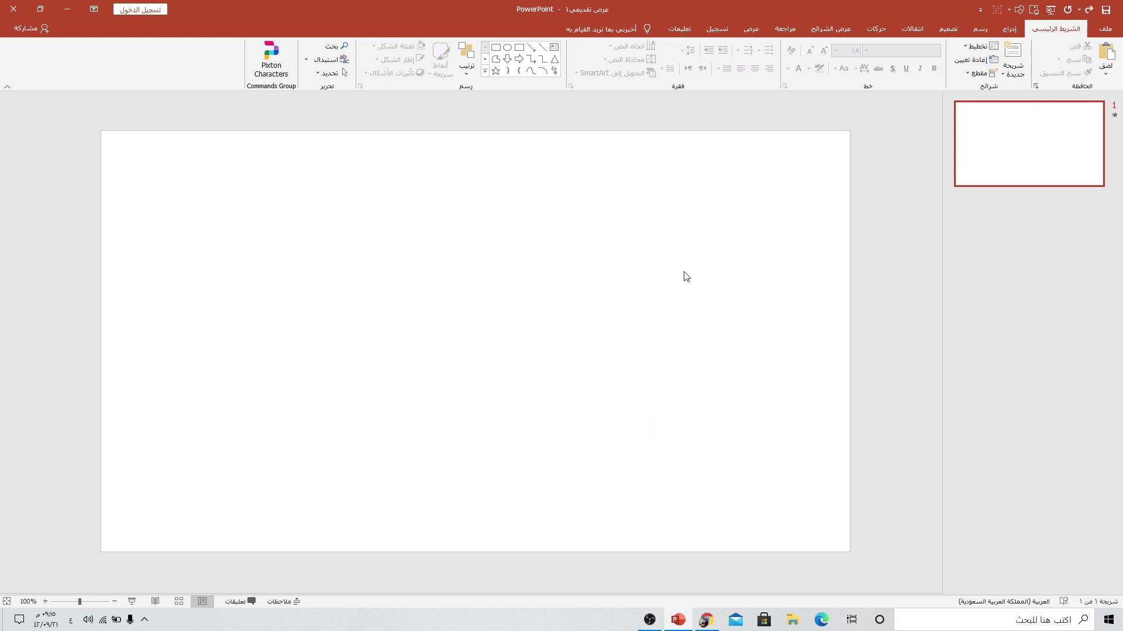
pyautogui.scroll(-3, 684, 276)
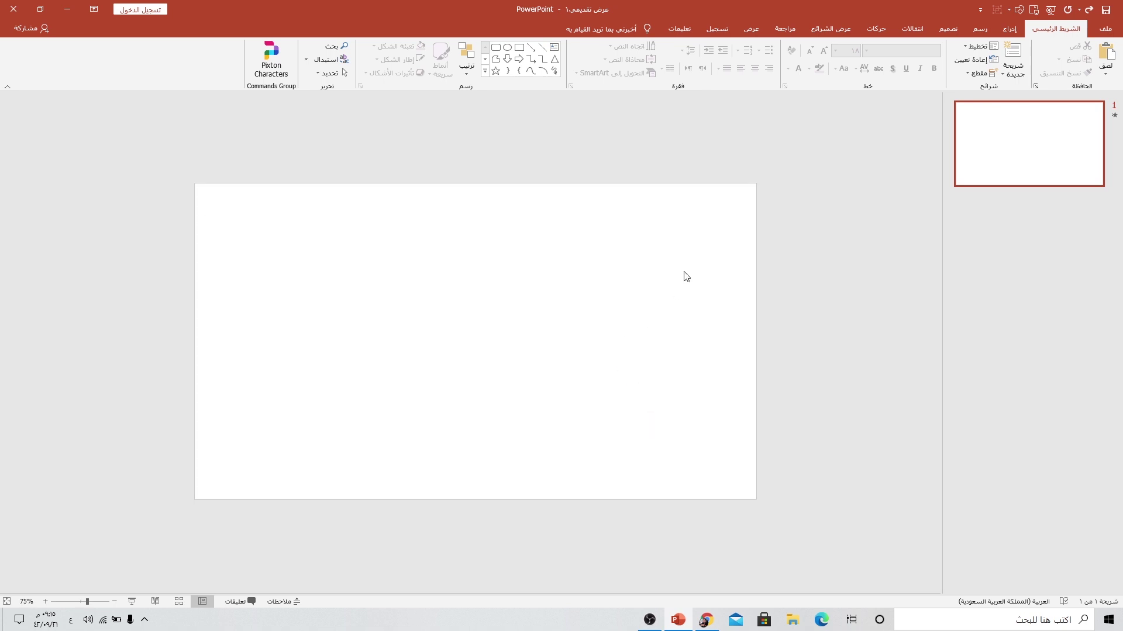
# Draw a rectangle covering the whole slide, slightly larger than its edges
pyautogui.click(1009, 28)
pyautogui.click(939, 69)
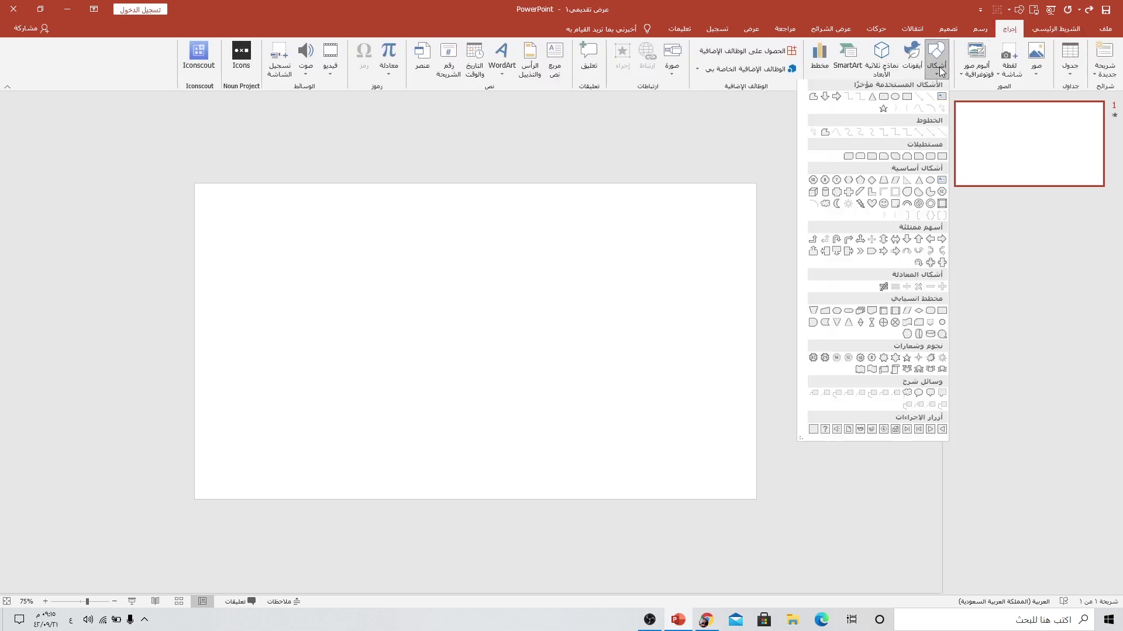
pyautogui.click(905, 97)
pyautogui.moveTo(167, 169); pyautogui.dragTo(779, 511)
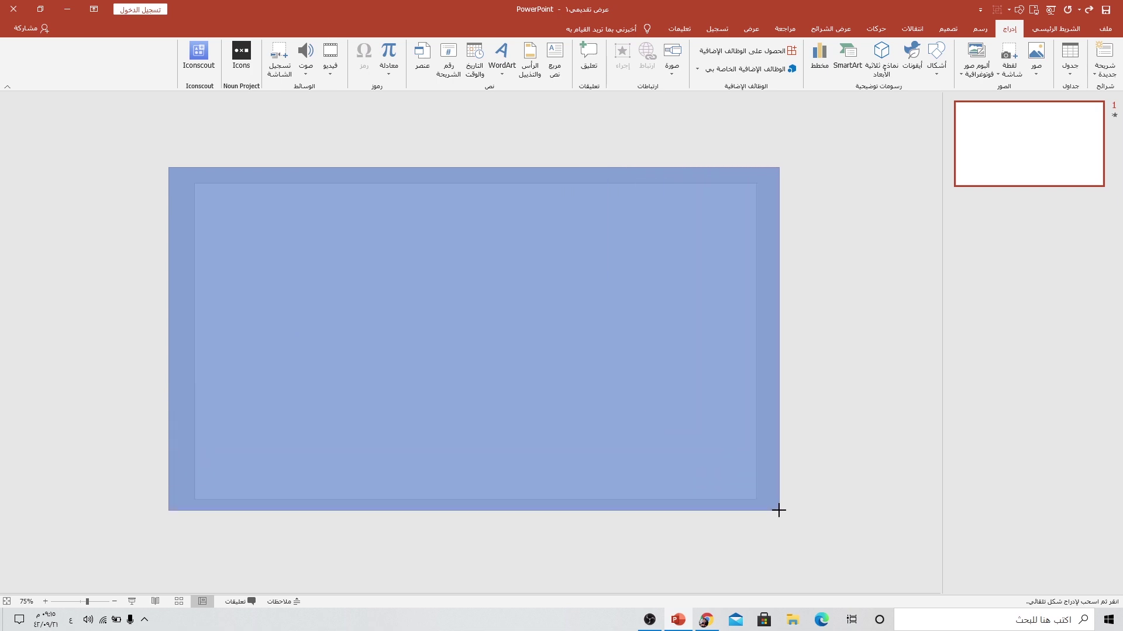
pyautogui.moveTo(779, 510); pyautogui.dragTo(779, 511)
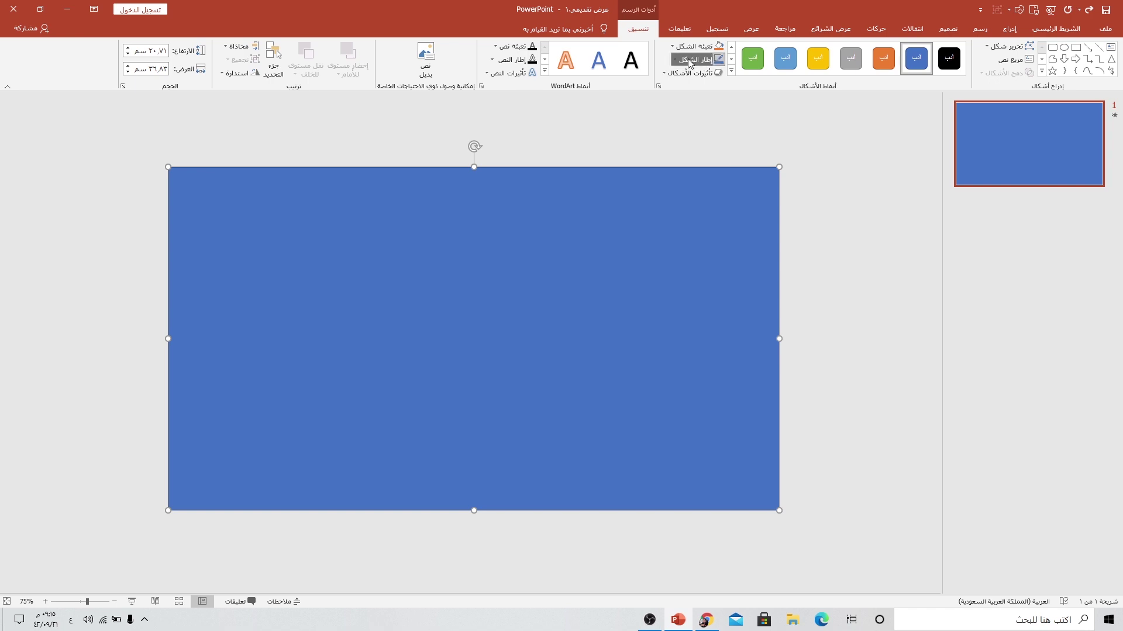
# Set the rectangle's outline to a custom magenta-red colour
pyautogui.click(690, 63)
pyautogui.click(687, 178)
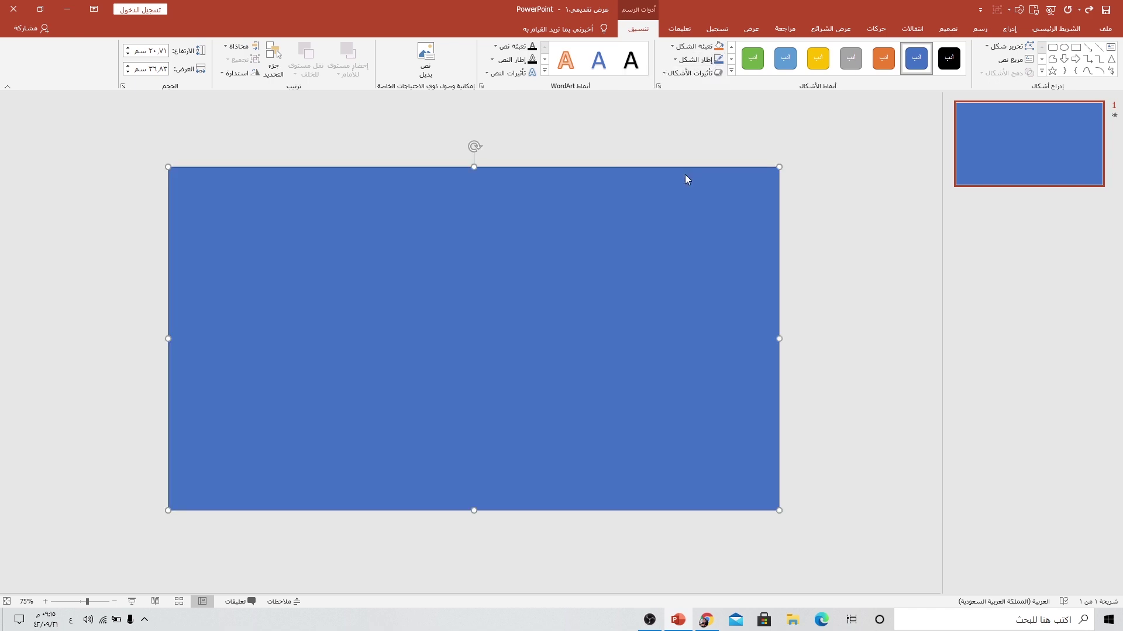
pyautogui.click(636, 207)
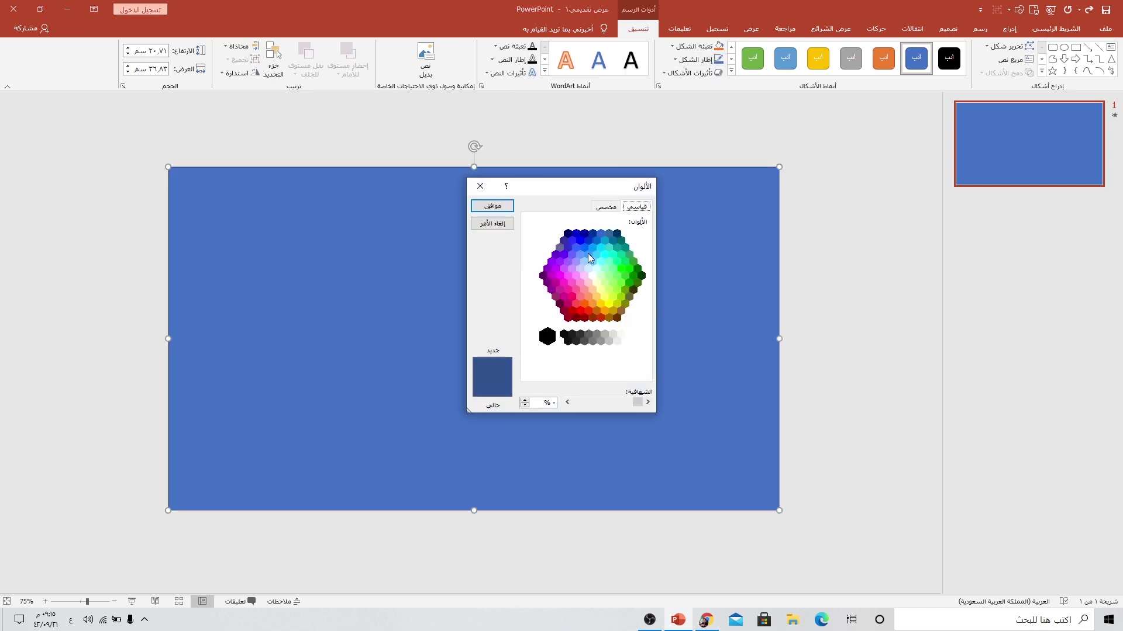
pyautogui.click(570, 299)
pyautogui.click(493, 205)
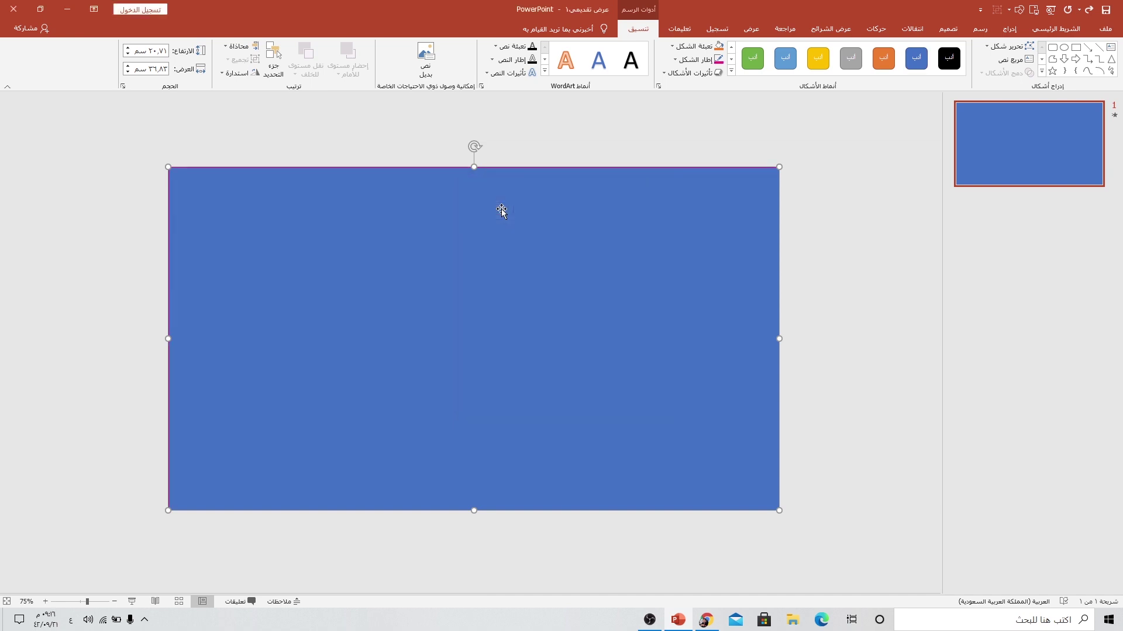
pyautogui.click(692, 60)
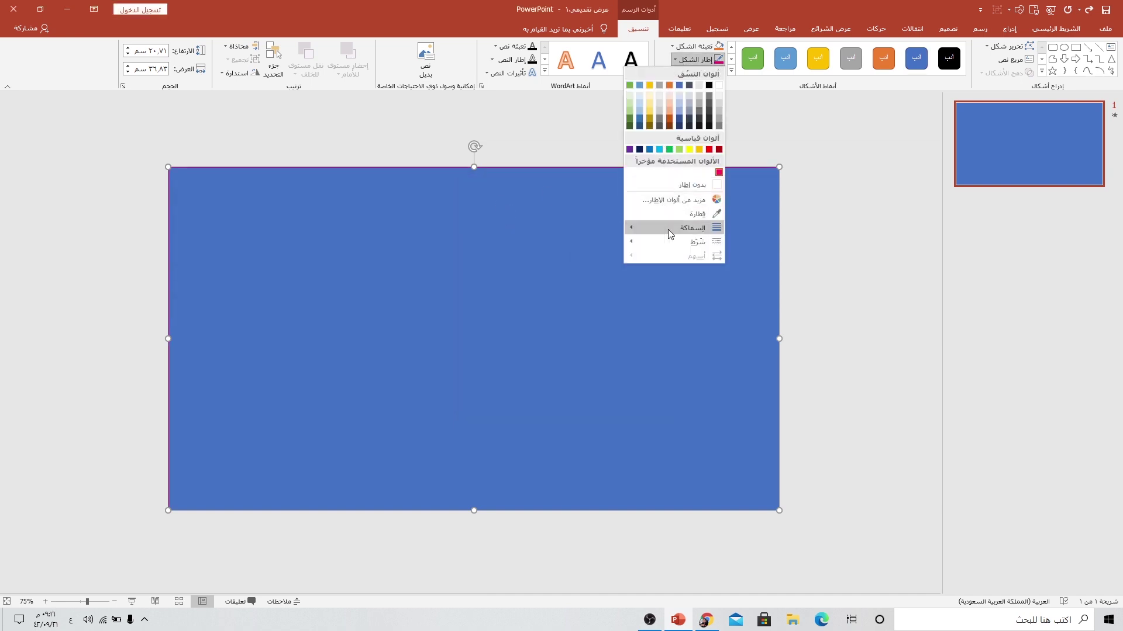
pyautogui.moveTo(680, 228)
pyautogui.click(574, 280)
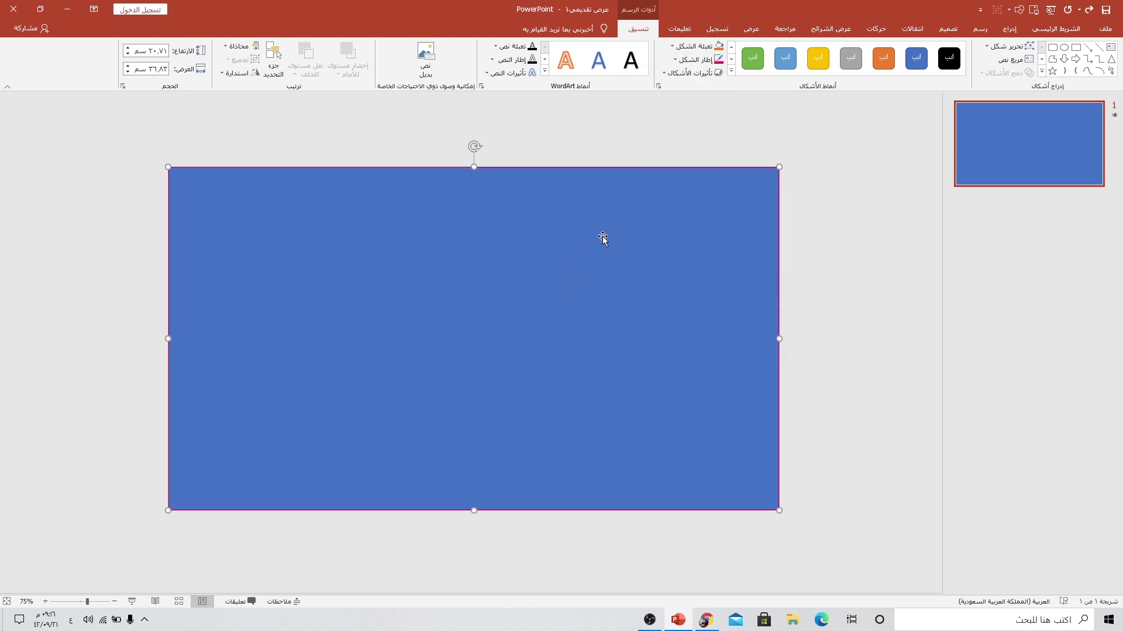
pyautogui.click(1017, 32)
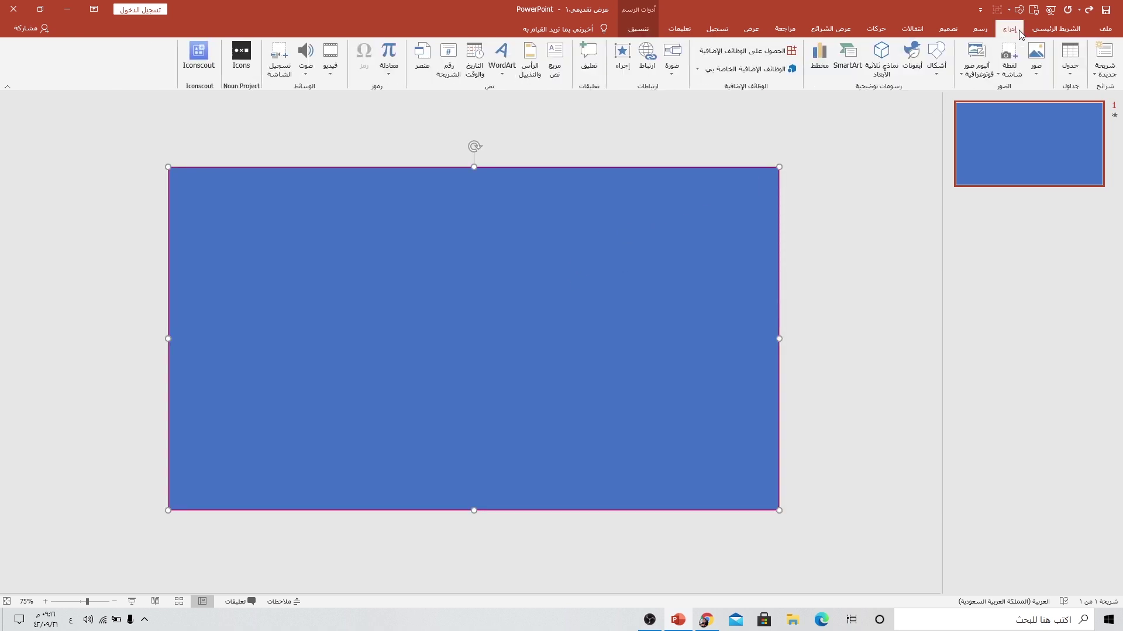
# Draw a rounded rectangle in the upper middle of the slide and select it
pyautogui.click(936, 58)
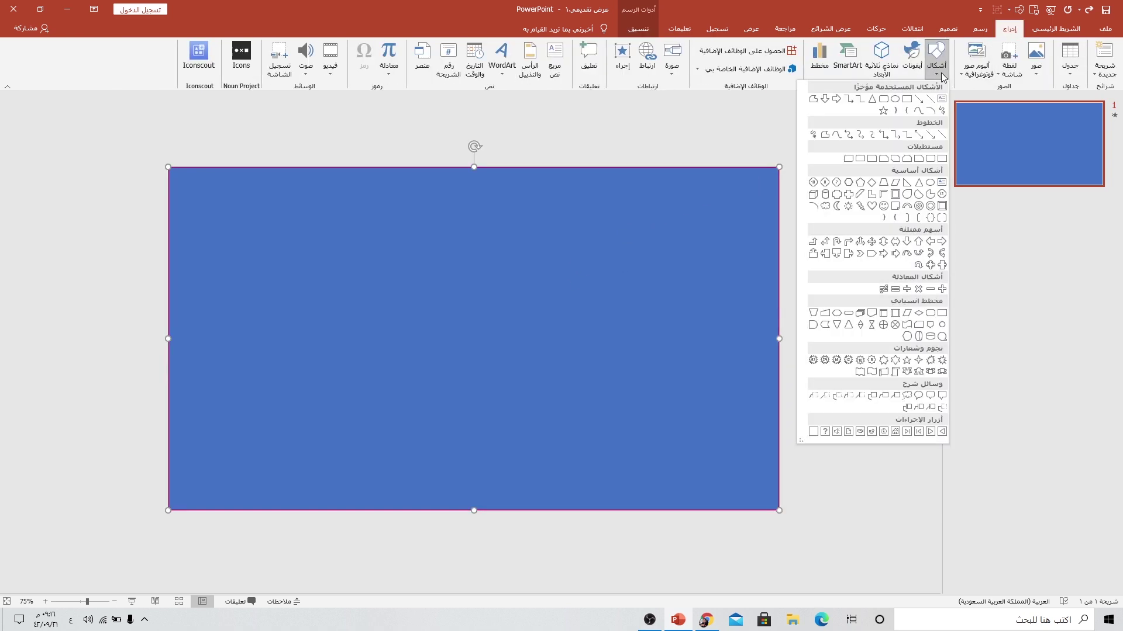
pyautogui.click(883, 103)
pyautogui.moveTo(301, 216); pyautogui.dragTo(593, 403)
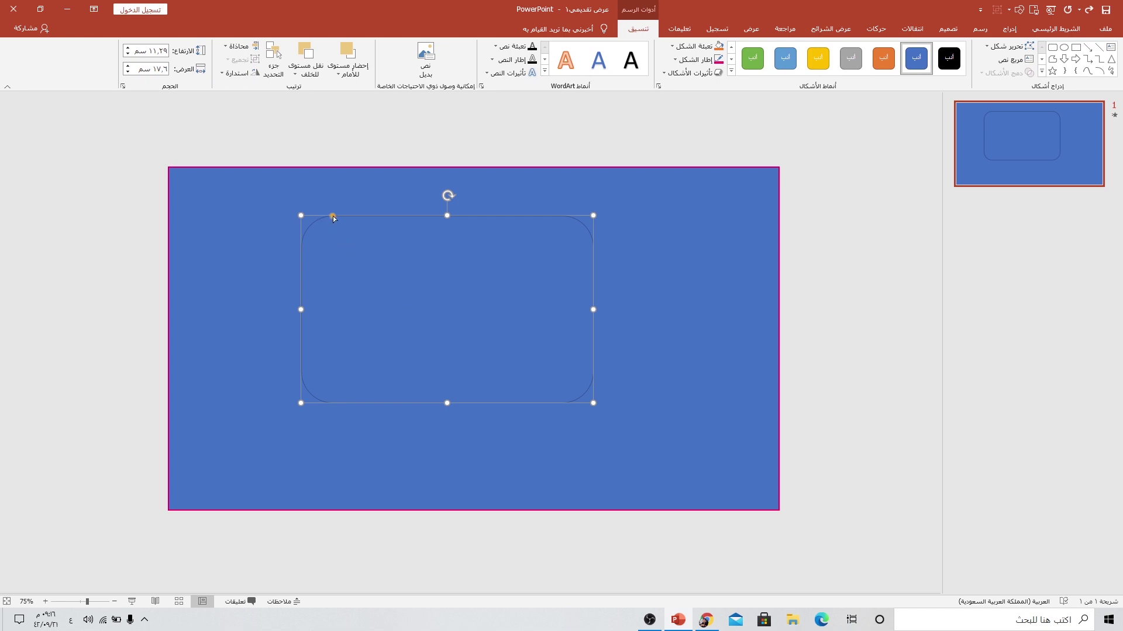
pyautogui.press('Escape')
pyautogui.click(324, 220)
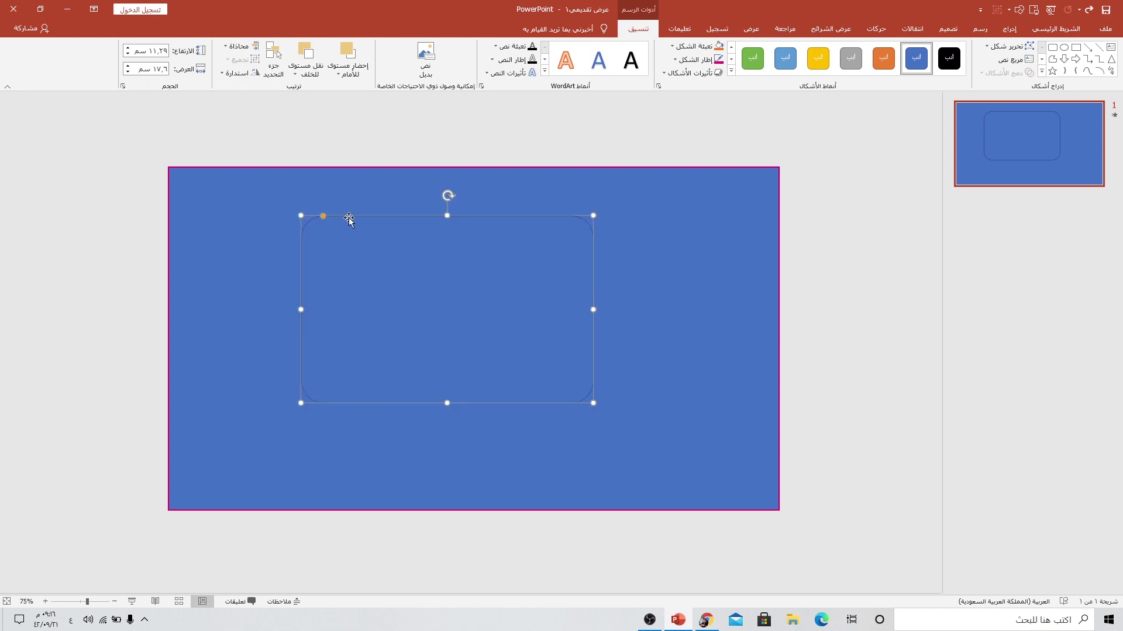
# Give the rounded rectangle a magenta outline and light green fill, nudging it slightly
pyautogui.click(718, 60)
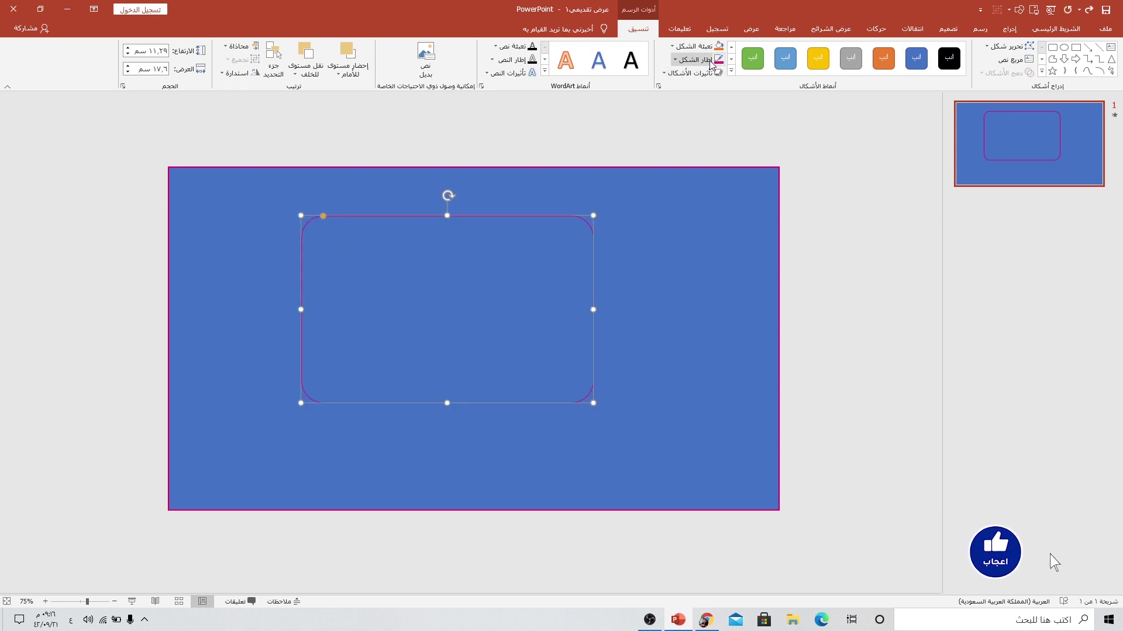
pyautogui.click(678, 47)
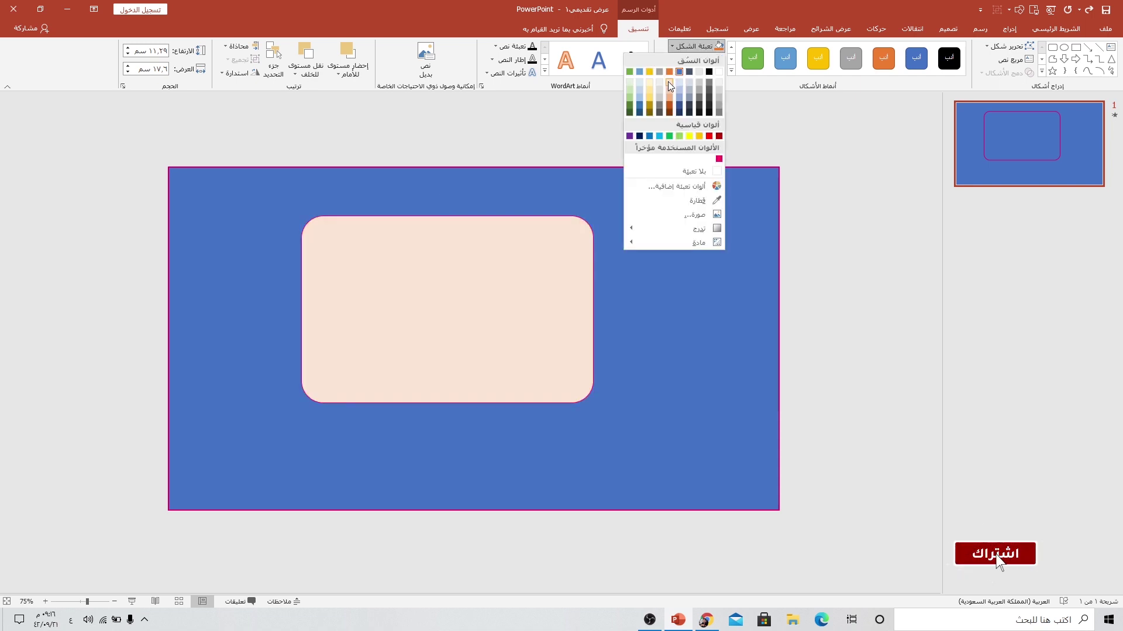
pyautogui.click(630, 103)
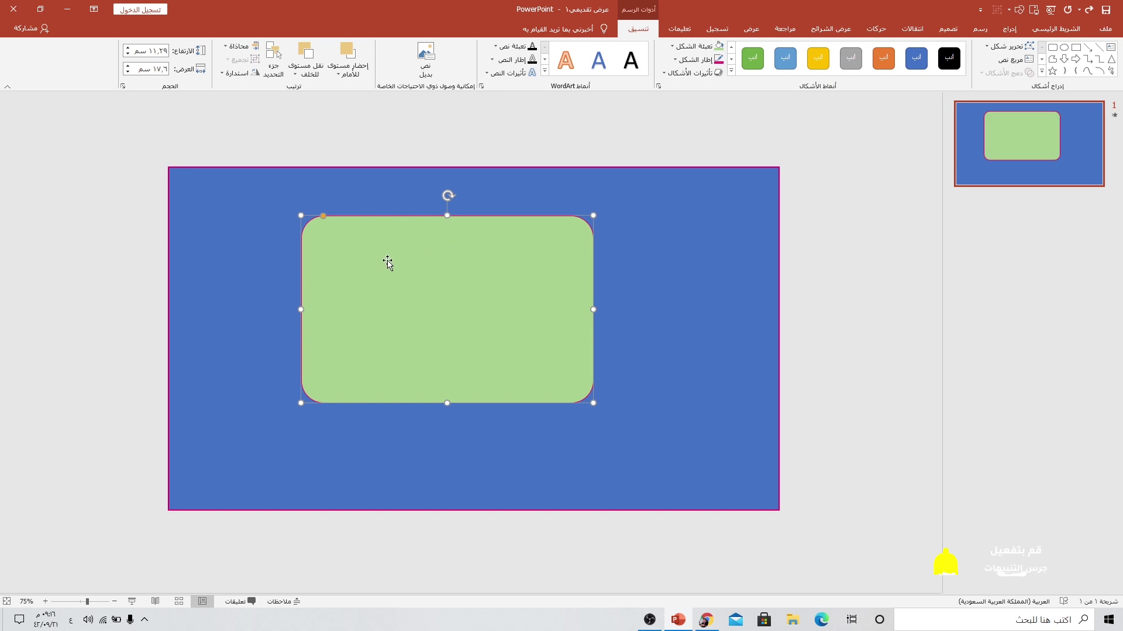
pyautogui.moveTo(388, 261)
pyautogui.mouseDown()
pyautogui.moveTo(412, 252)
pyautogui.moveTo(381, 236)
pyautogui.mouseUp()
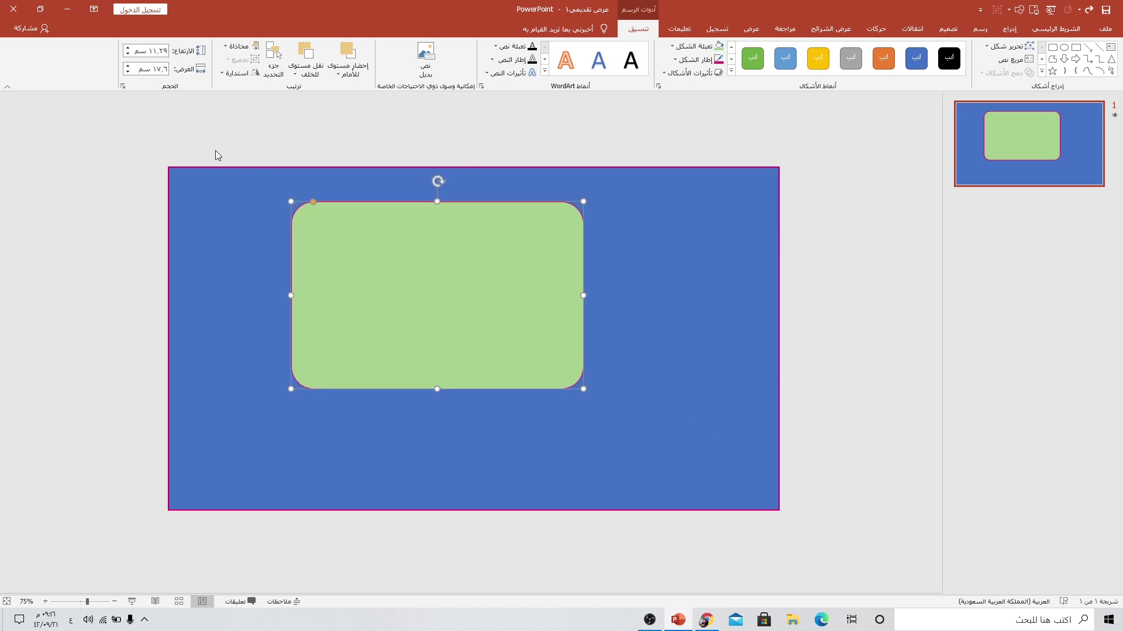
pyautogui.click(230, 48)
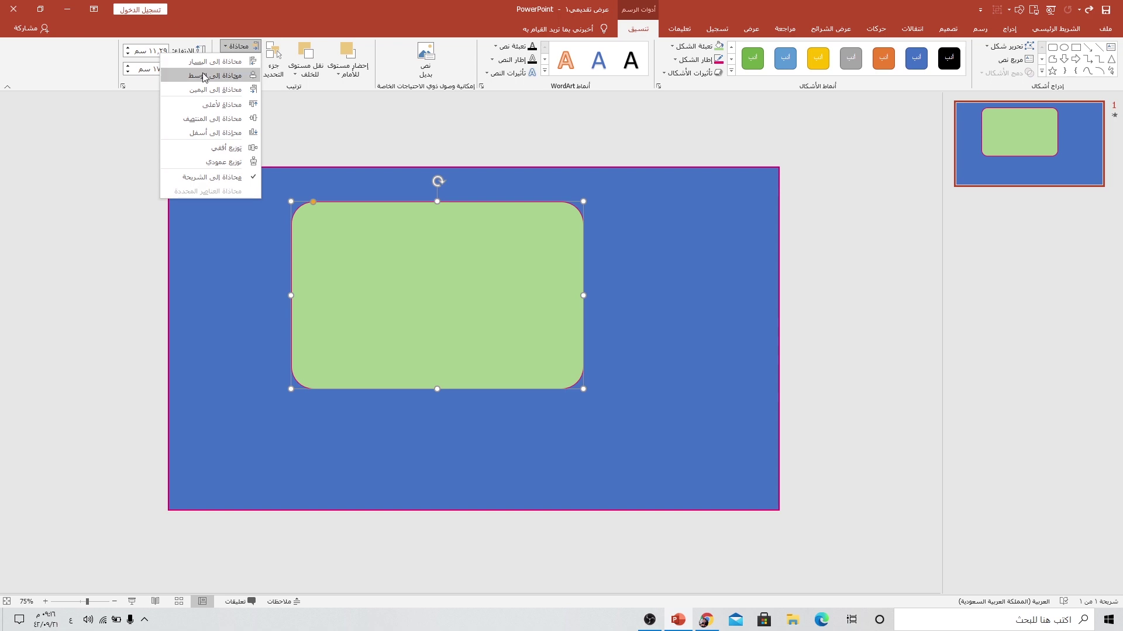
# Apply Align Center and Align Middle to the green shape, then select the blue rectangle
pyautogui.click(204, 75)
pyautogui.click(236, 47)
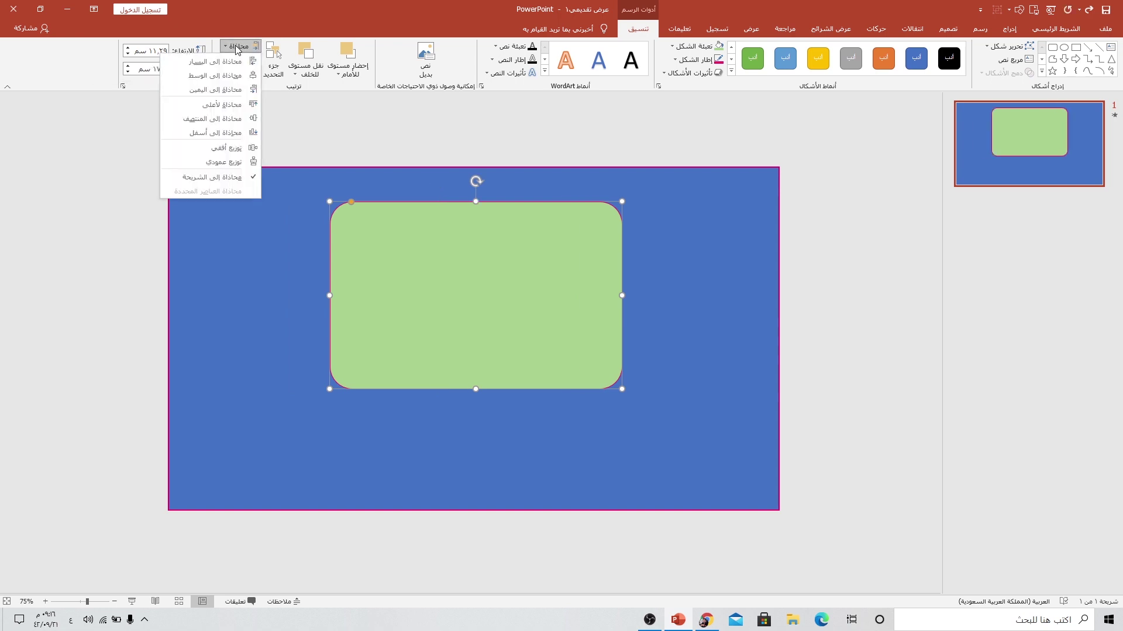
pyautogui.click(202, 120)
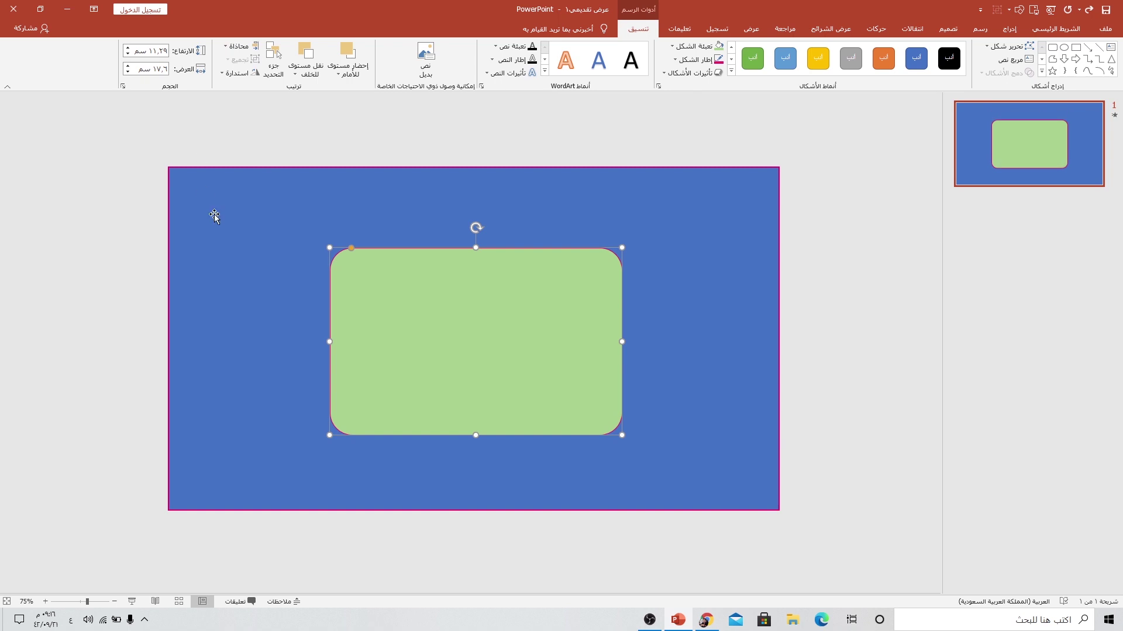
pyautogui.click(256, 202)
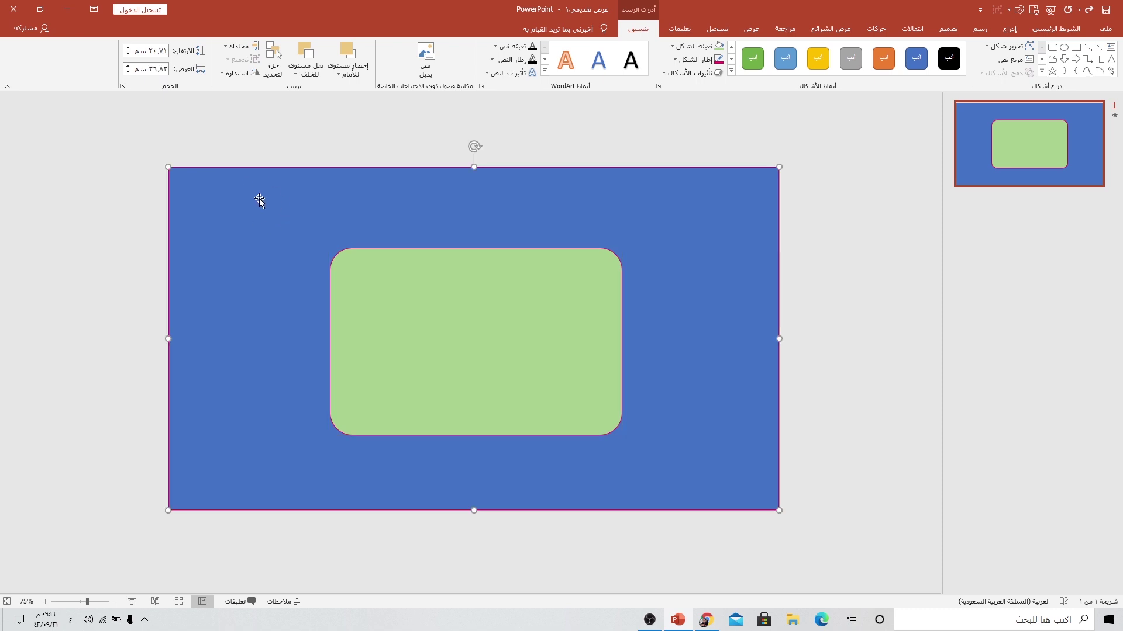
# Subtract the green rounded rectangle from the blue one, undoing the accidental move with Ctrl+Z
pyautogui.keyDown('shift'); pyautogui.click(467, 308); pyautogui.keyUp('shift')
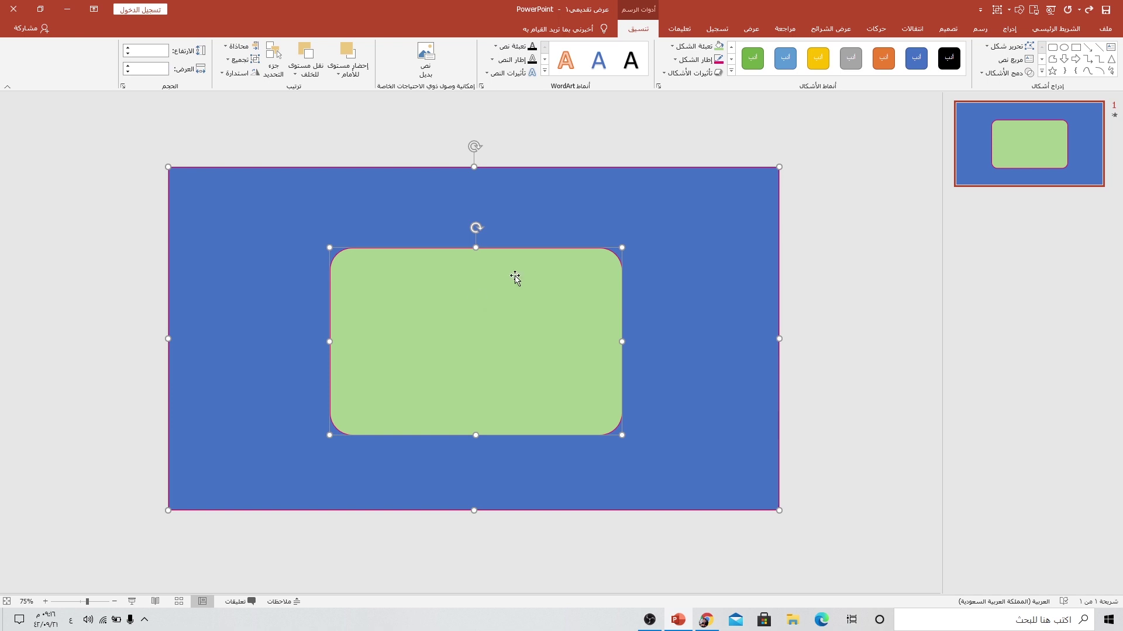
pyautogui.click(1008, 75)
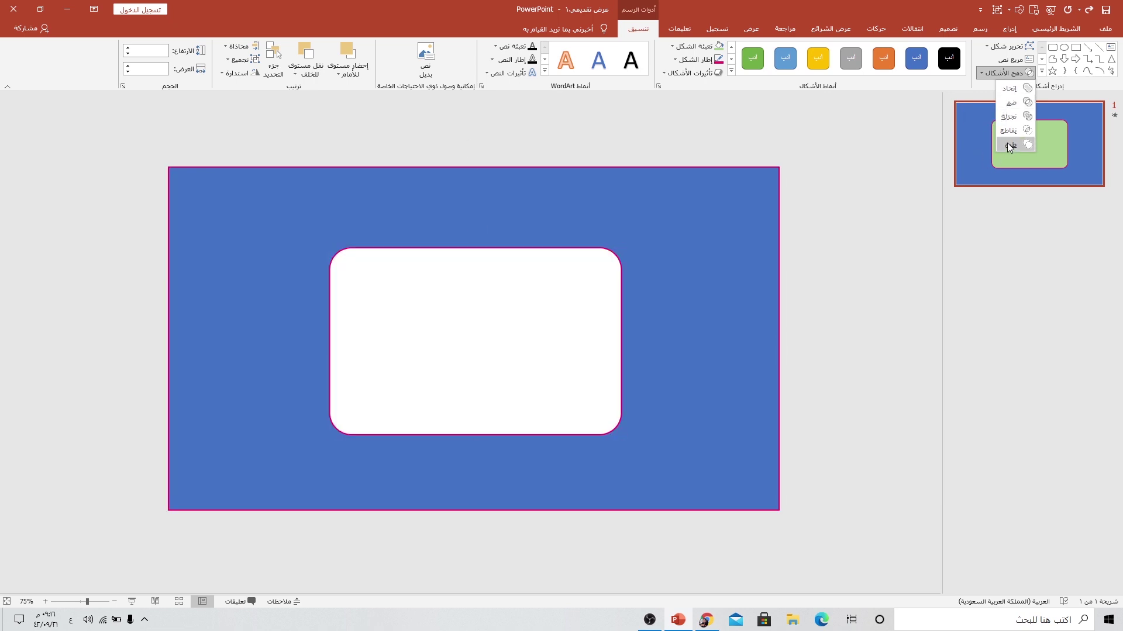
pyautogui.click(1010, 147)
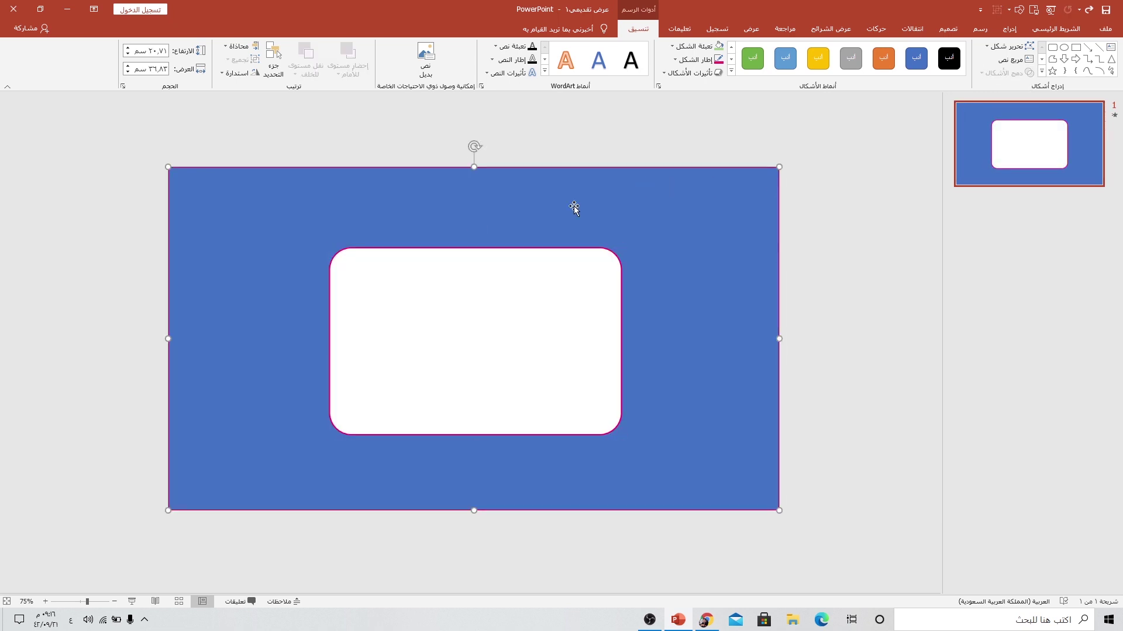
pyautogui.moveTo(291, 218)
pyautogui.mouseDown()
pyautogui.moveTo(520, 132)
pyautogui.moveTo(461, 153)
pyautogui.moveTo(473, 144)
pyautogui.mouseUp()
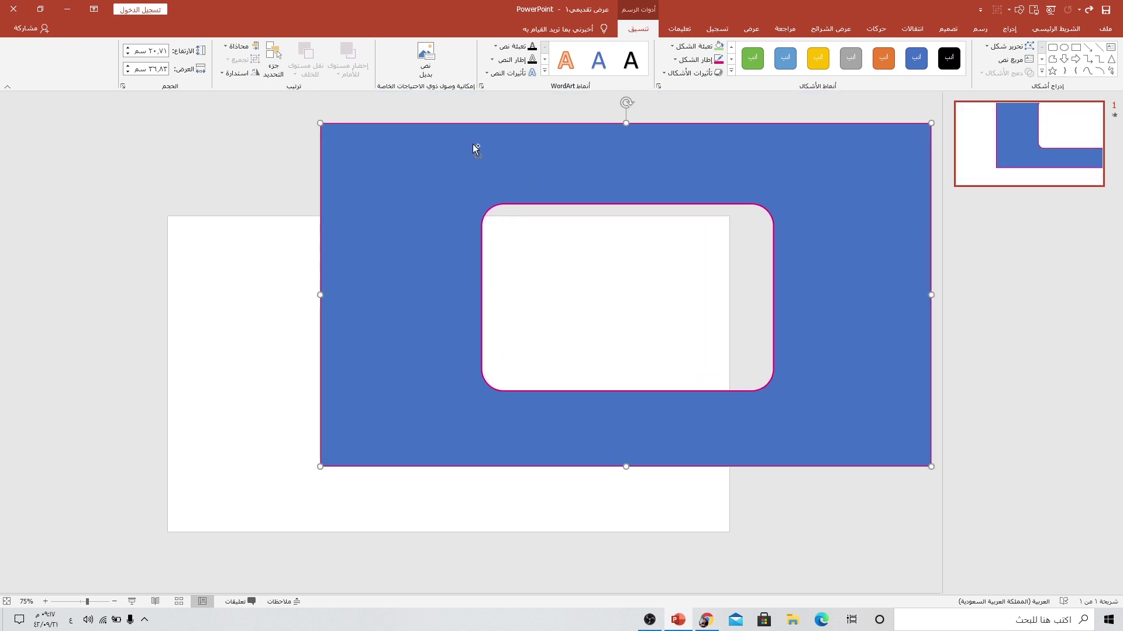
pyautogui.hotkey('ctrl', 'z')
# Add a new slide 2 and insert all five landscape photos from this device
pyautogui.rightClick(1081, 151)
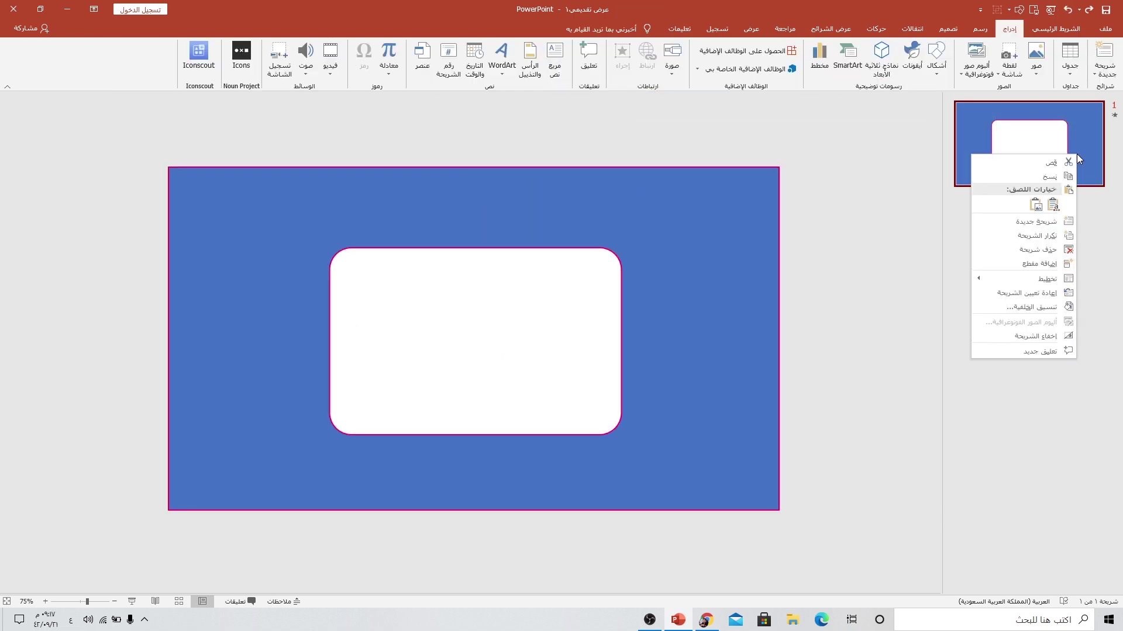
pyautogui.click(1023, 226)
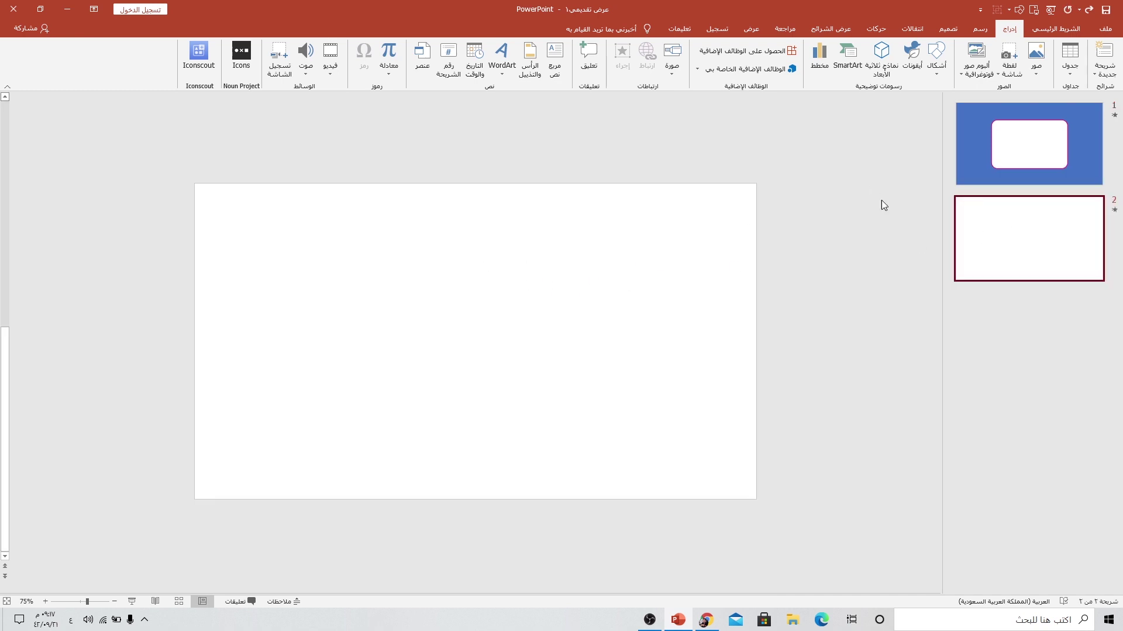
pyautogui.click(1036, 64)
pyautogui.click(1020, 104)
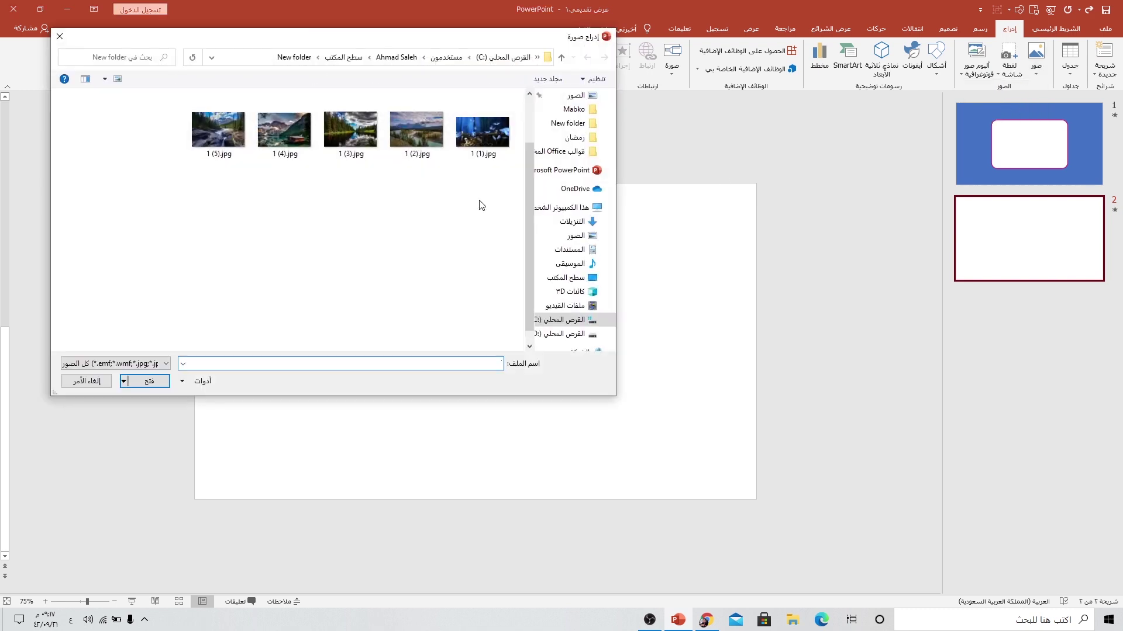
pyautogui.moveTo(172, 198); pyautogui.dragTo(491, 103)
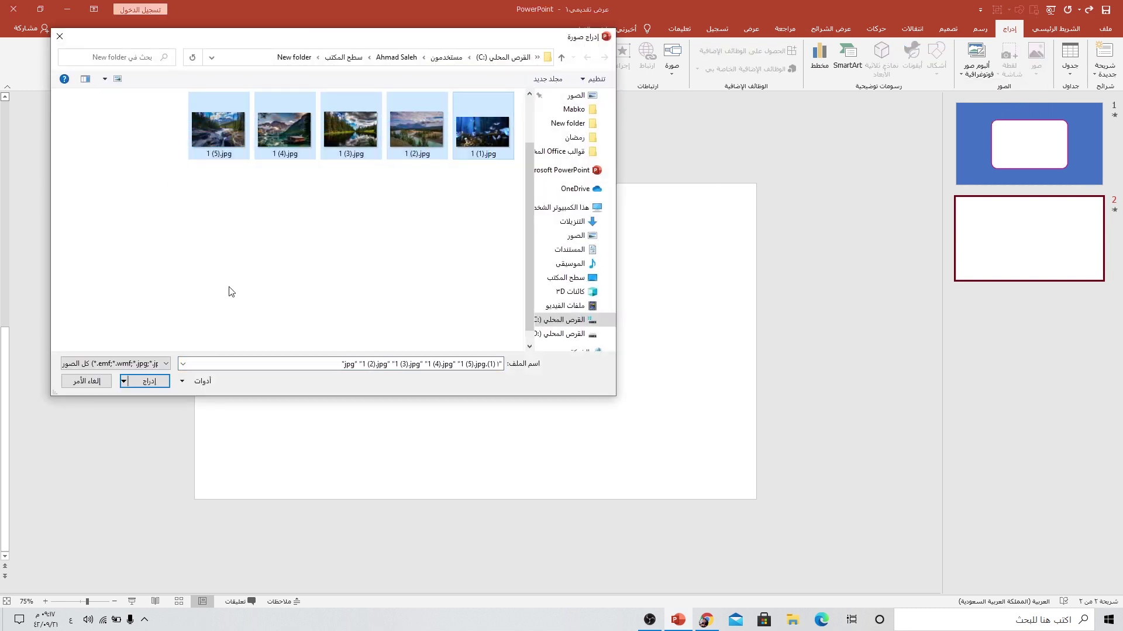
pyautogui.click(143, 383)
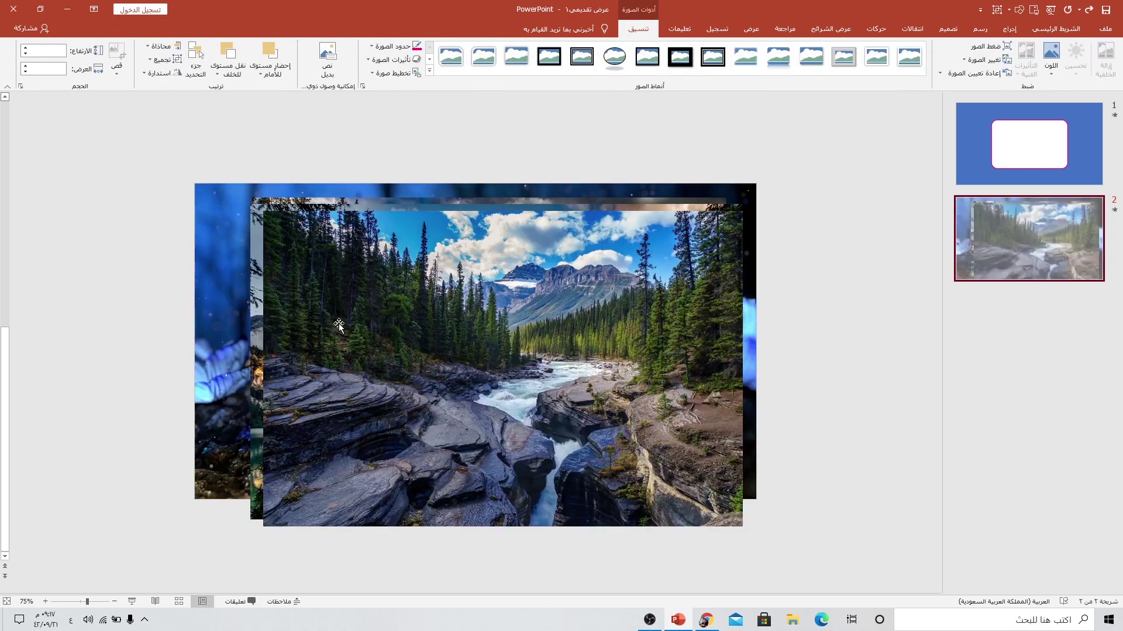
# Move the lake-cabin photo below, the forest-reflection upper right, and the mountain-river lower right
pyautogui.keyDown('ctrl'); pyautogui.scroll(-3, 369, 323); pyautogui.keyUp('ctrl')
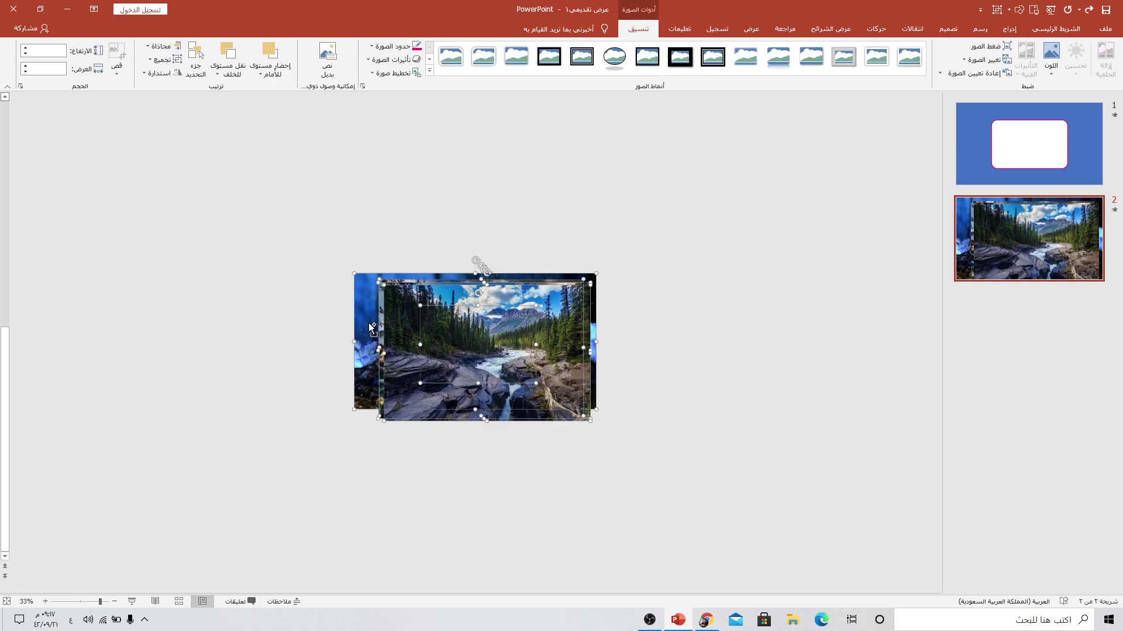
pyautogui.keyDown('ctrl'); pyautogui.scroll(-1, 398, 319); pyautogui.keyUp('ctrl')
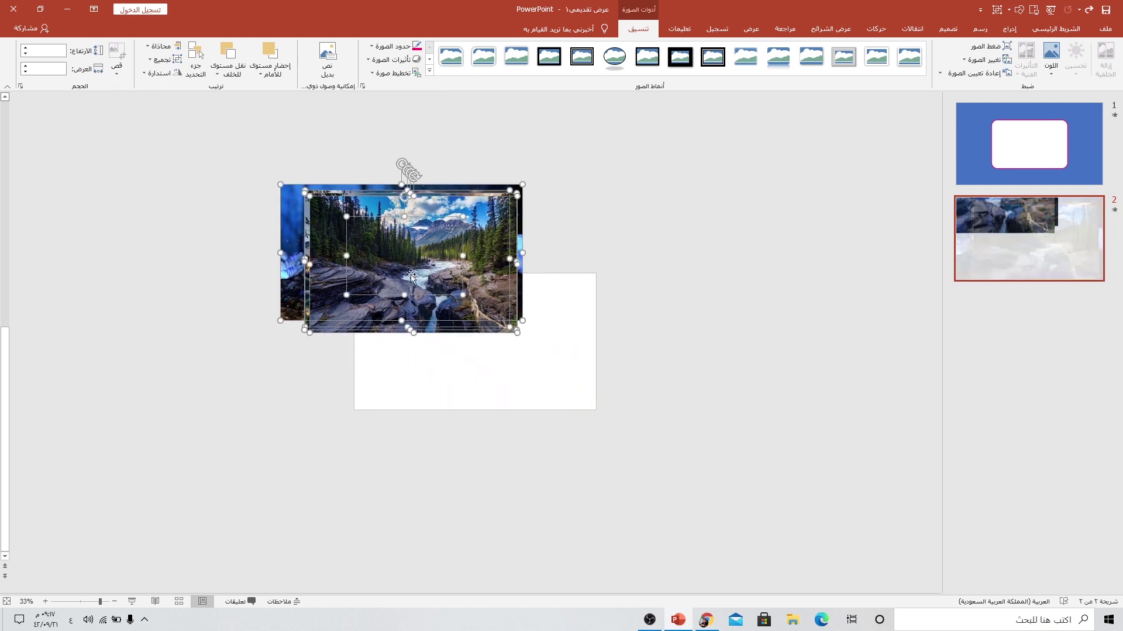
pyautogui.moveTo(405, 247)
pyautogui.mouseDown()
pyautogui.moveTo(194, 257)
pyautogui.moveTo(435, 238)
pyautogui.mouseUp()
pyautogui.moveTo(243, 225); pyautogui.dragTo(236, 384)
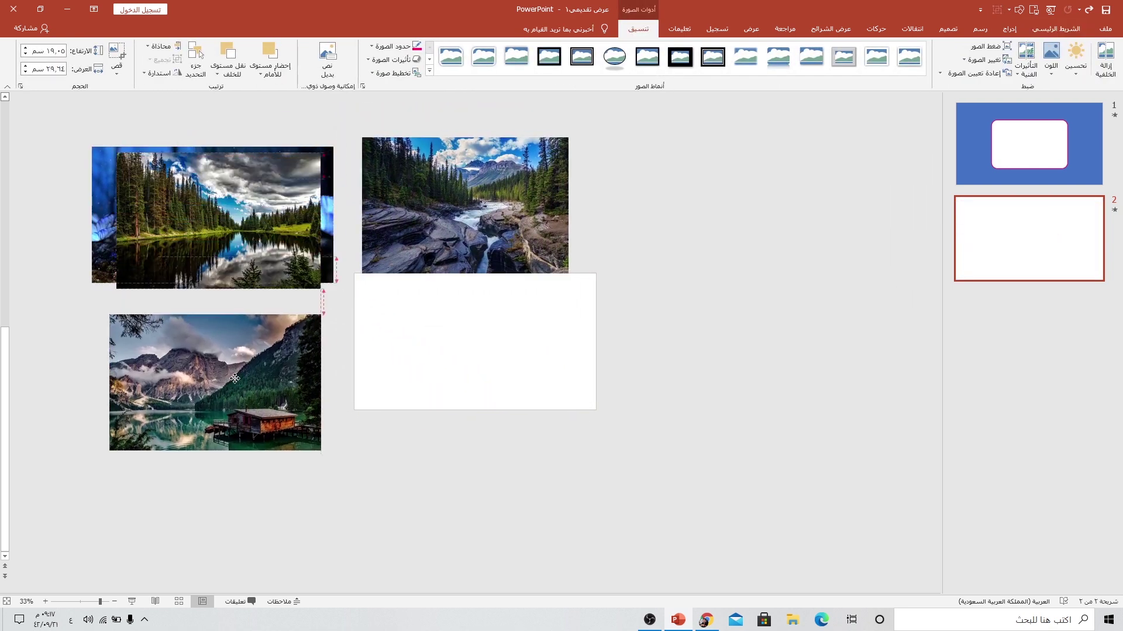
pyautogui.moveTo(187, 243); pyautogui.dragTo(714, 227)
pyautogui.moveTo(229, 220); pyautogui.dragTo(798, 322)
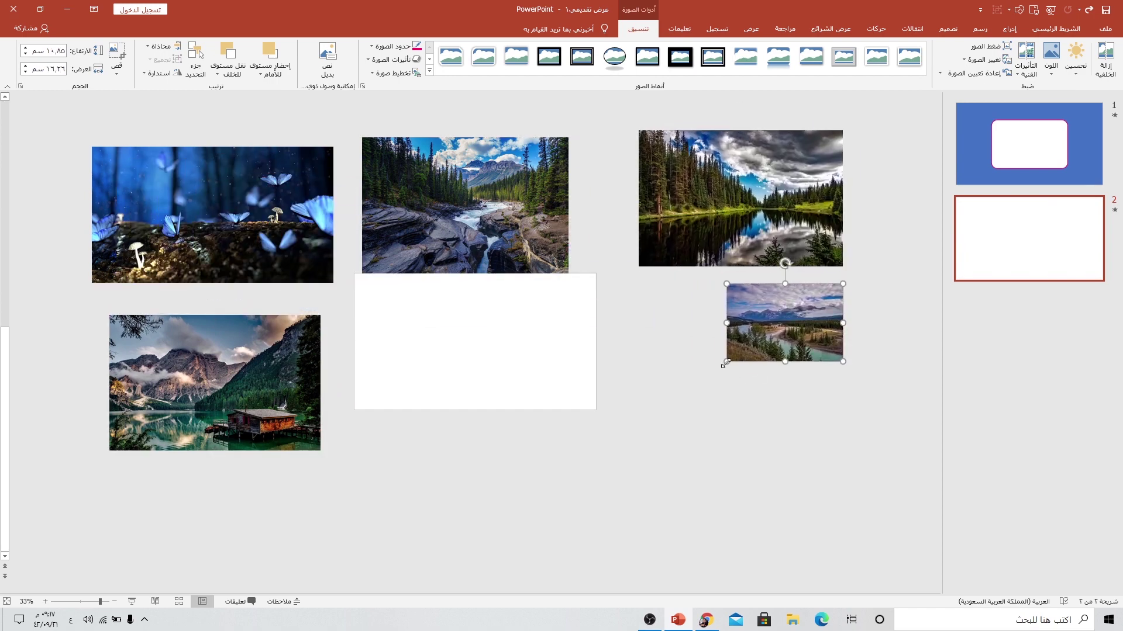
pyautogui.moveTo(727, 362); pyautogui.dragTo(638, 411)
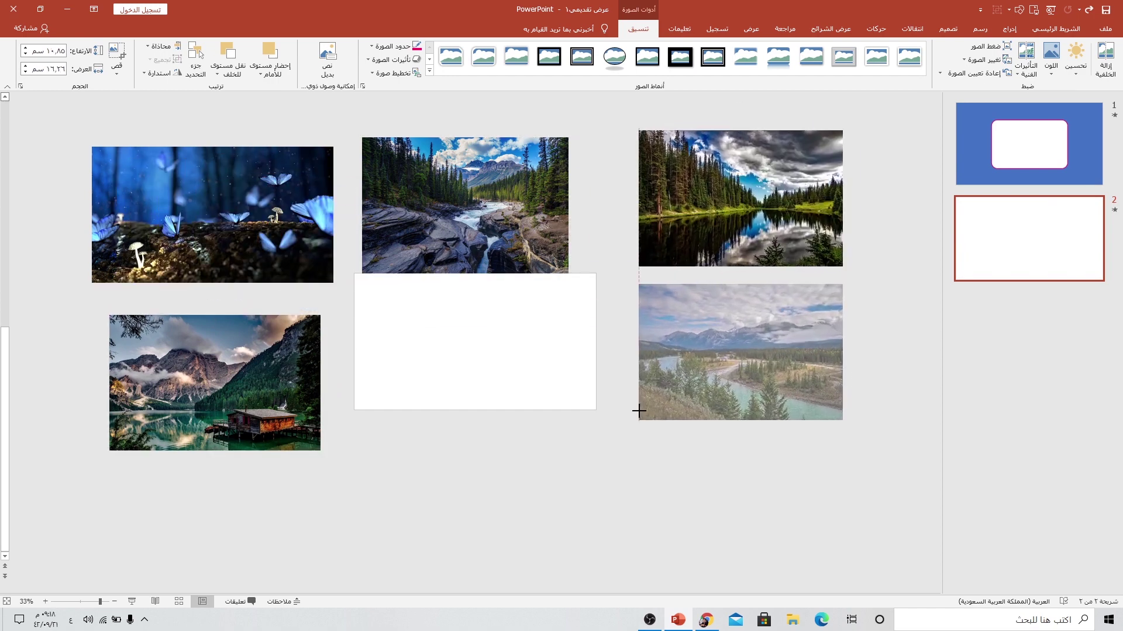
# Resize and reposition the butterfly photo beside the river photo, then reselect it
pyautogui.click(193, 251)
pyautogui.moveTo(333, 283); pyautogui.dragTo(248, 234)
pyautogui.moveTo(184, 198); pyautogui.dragTo(298, 189)
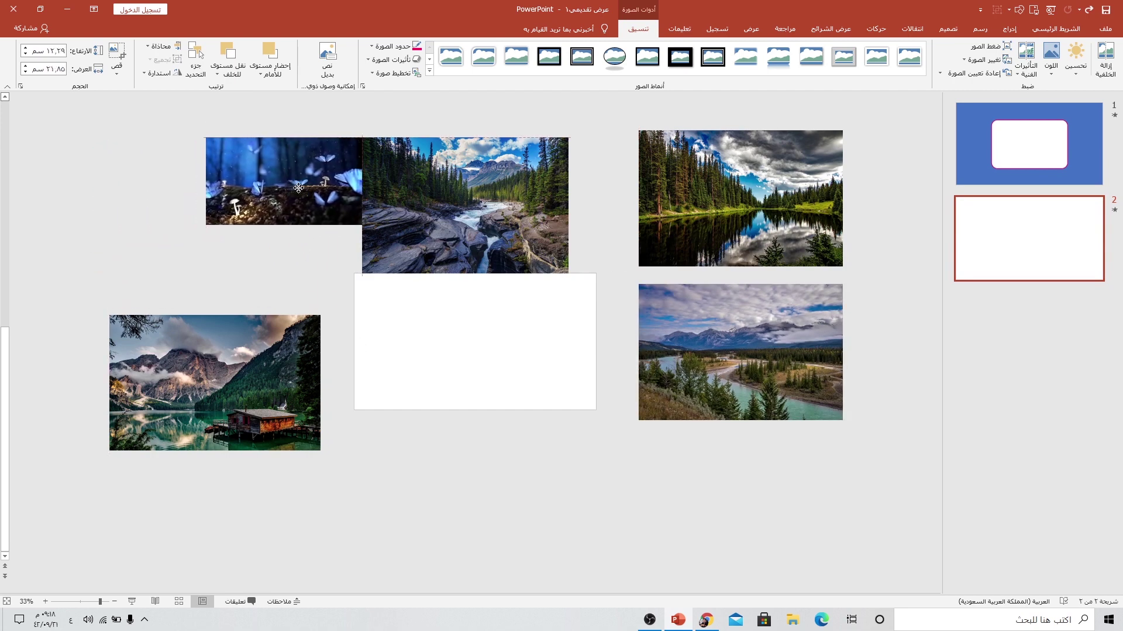
pyautogui.moveTo(205, 225); pyautogui.dragTo(119, 274)
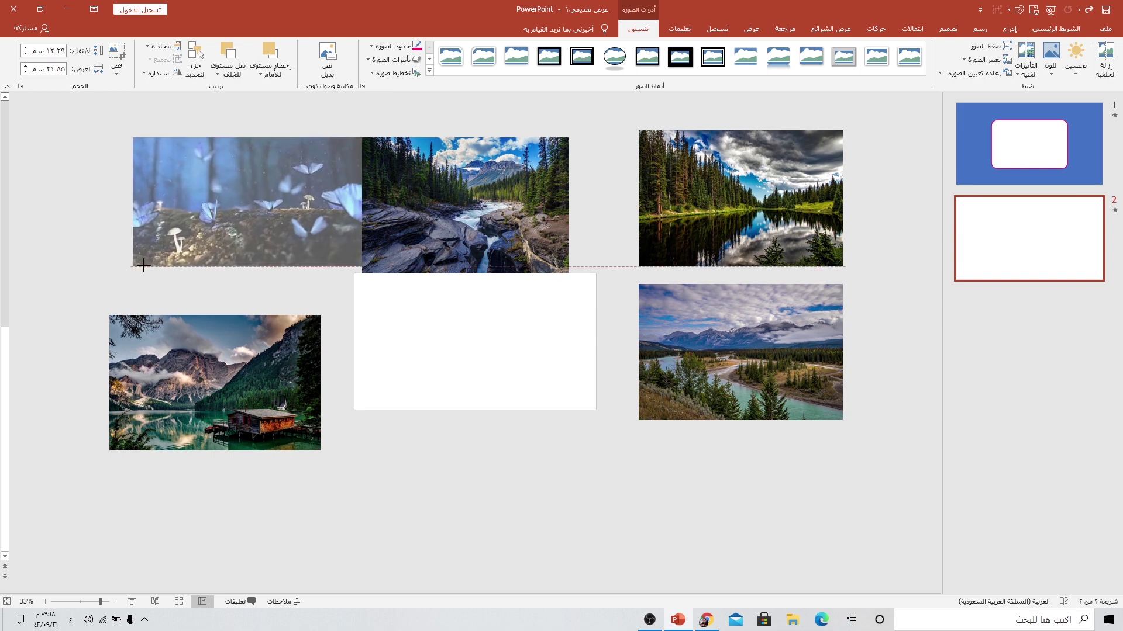
pyautogui.moveTo(258, 233); pyautogui.dragTo(232, 233)
pyautogui.click(226, 380)
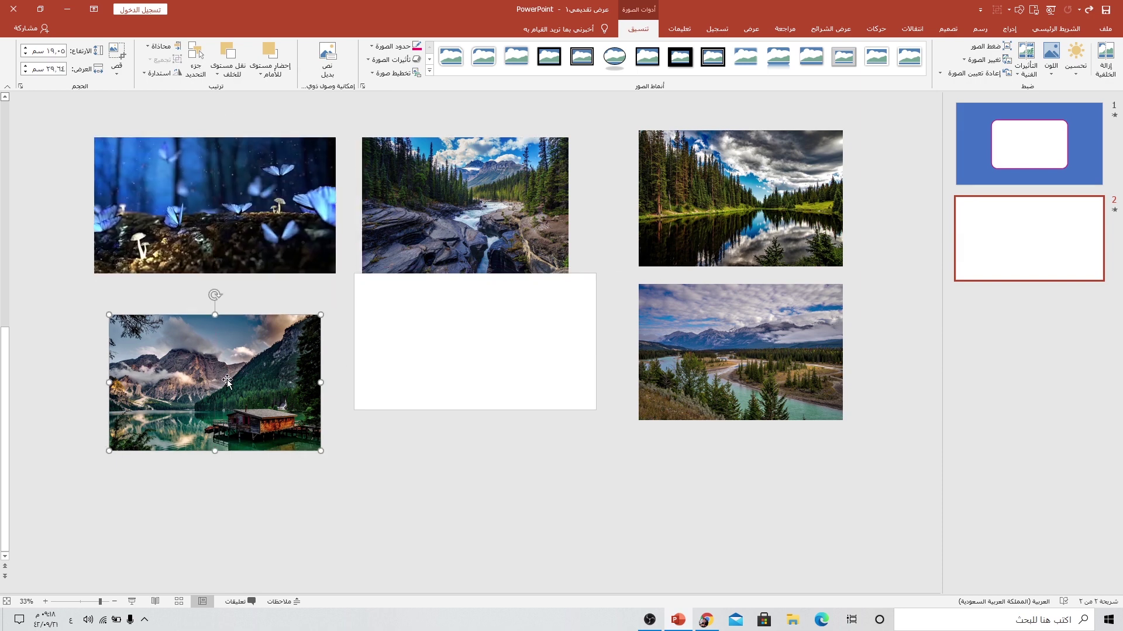
pyautogui.moveTo(227, 380); pyautogui.dragTo(227, 373)
pyautogui.click(180, 211)
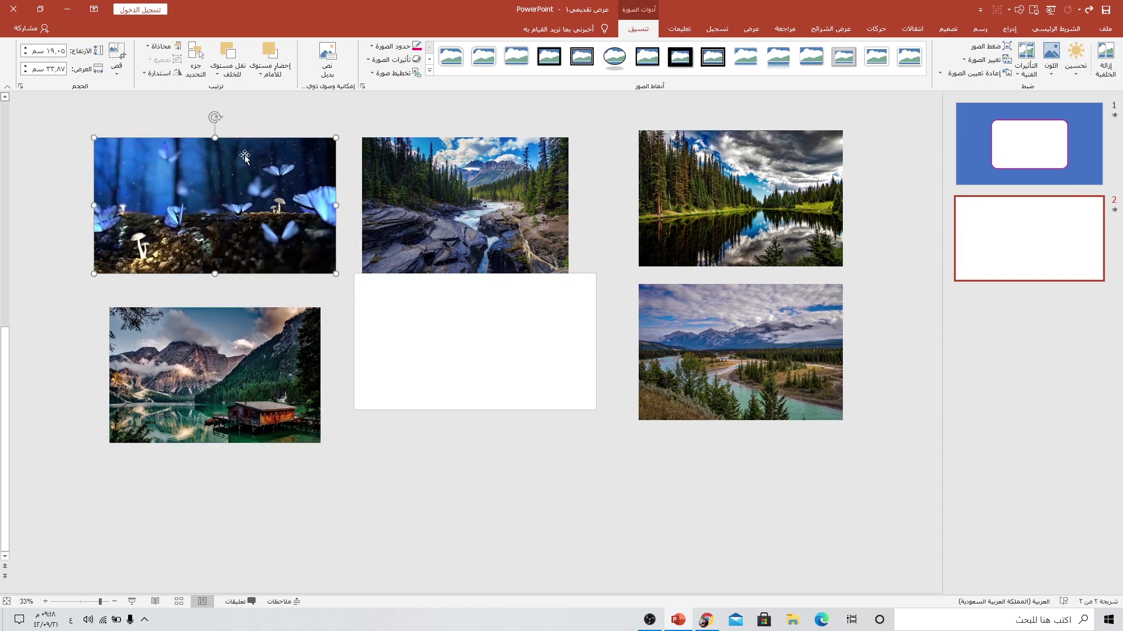
pyautogui.click(119, 81)
pyautogui.moveTo(79, 116)
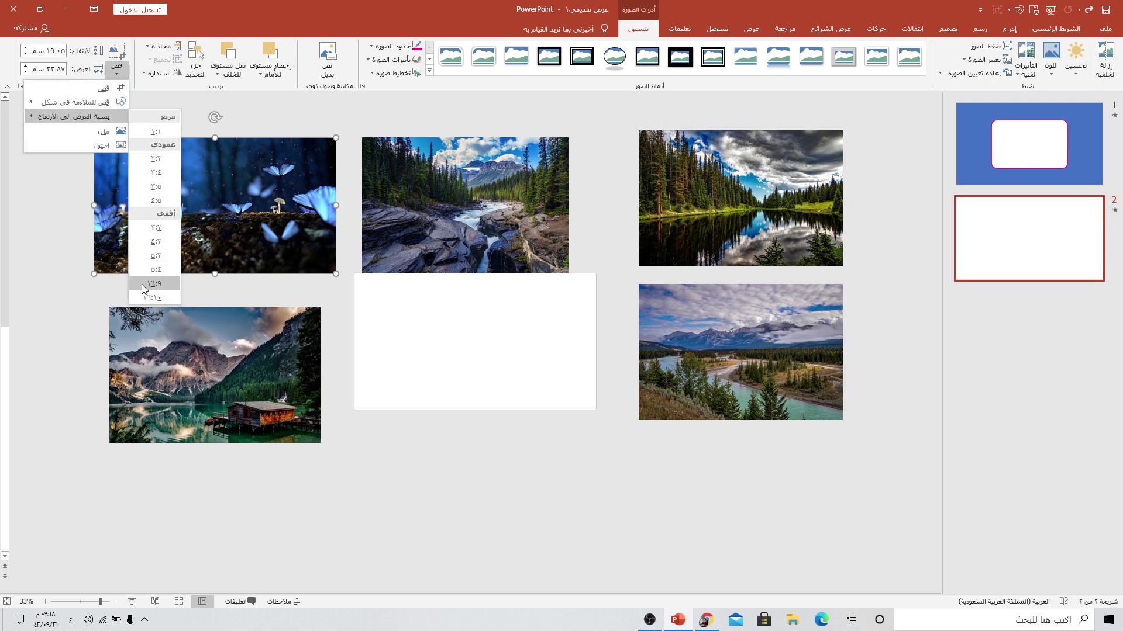
# Crop the butterfly and canyon photos to 16:9, match their sizes, and move the canyon top-left
pyautogui.click(140, 284)
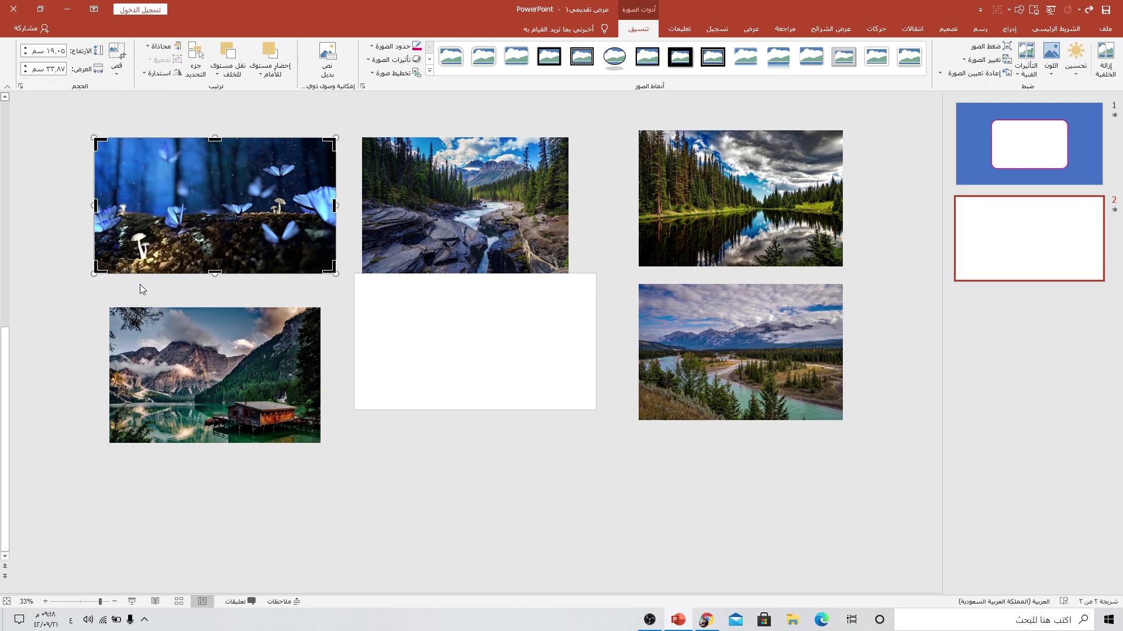
pyautogui.click(117, 56)
pyautogui.click(462, 205)
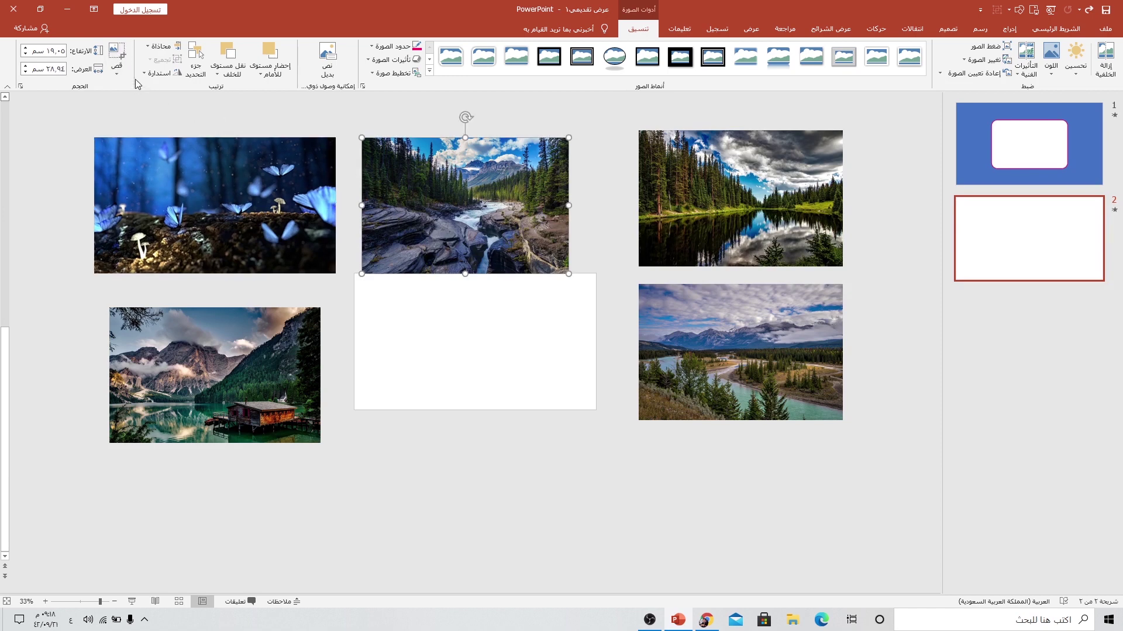
pyautogui.click(117, 71)
pyautogui.moveTo(76, 116)
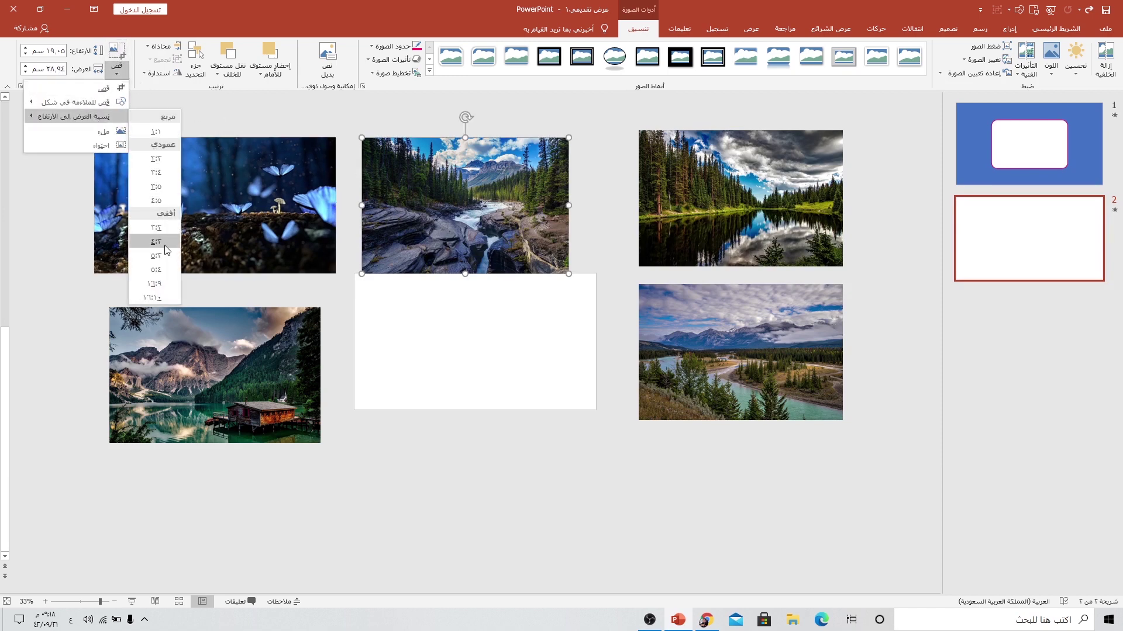
pyautogui.click(154, 284)
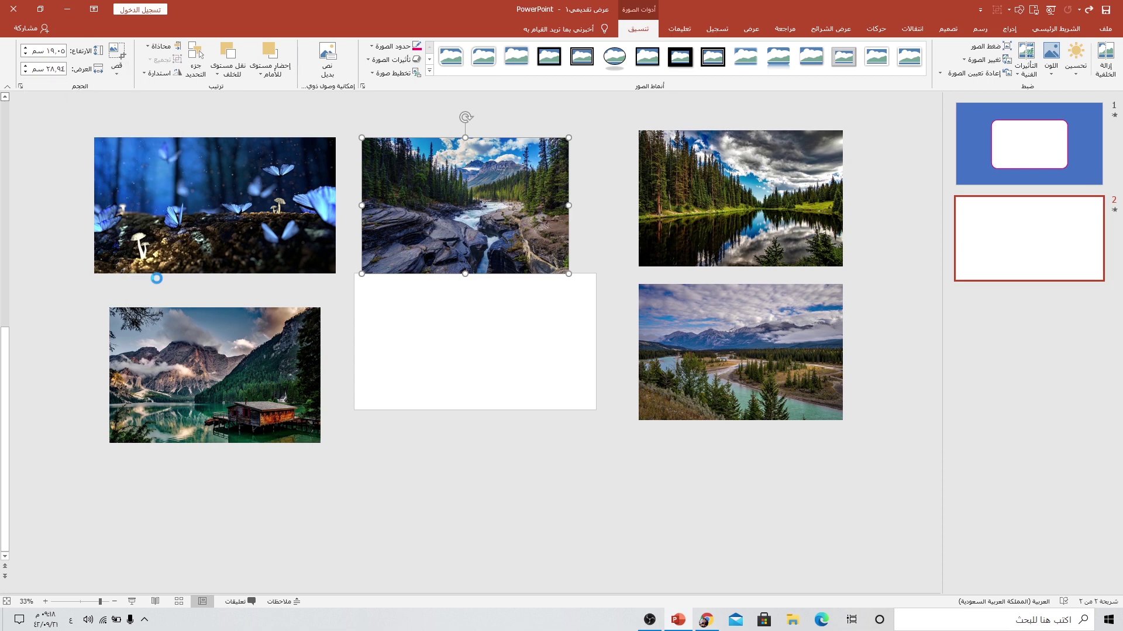
pyautogui.click(124, 47)
pyautogui.moveTo(241, 182)
pyautogui.mouseDown()
pyautogui.moveTo(283, 165)
pyautogui.moveTo(531, 156)
pyautogui.moveTo(523, 166)
pyautogui.mouseUp()
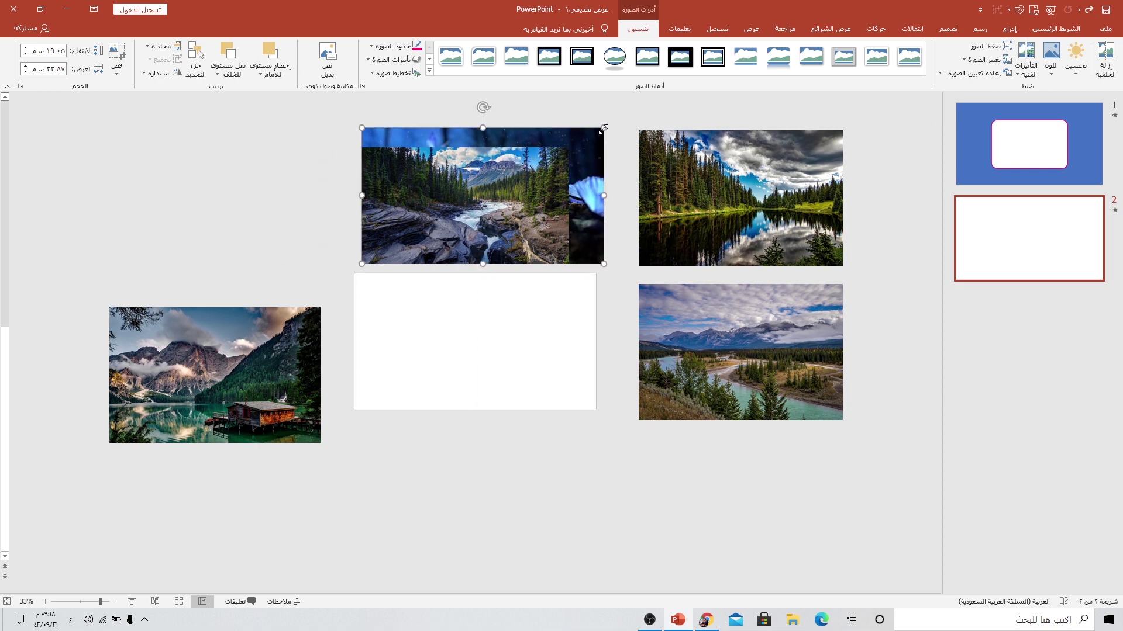
pyautogui.moveTo(603, 128); pyautogui.dragTo(553, 142)
pyautogui.moveTo(433, 175); pyautogui.dragTo(181, 183)
# Crop the forest lake photo to 16:9 and size it to match the butterfly photo
pyautogui.click(695, 181)
pyautogui.click(117, 73)
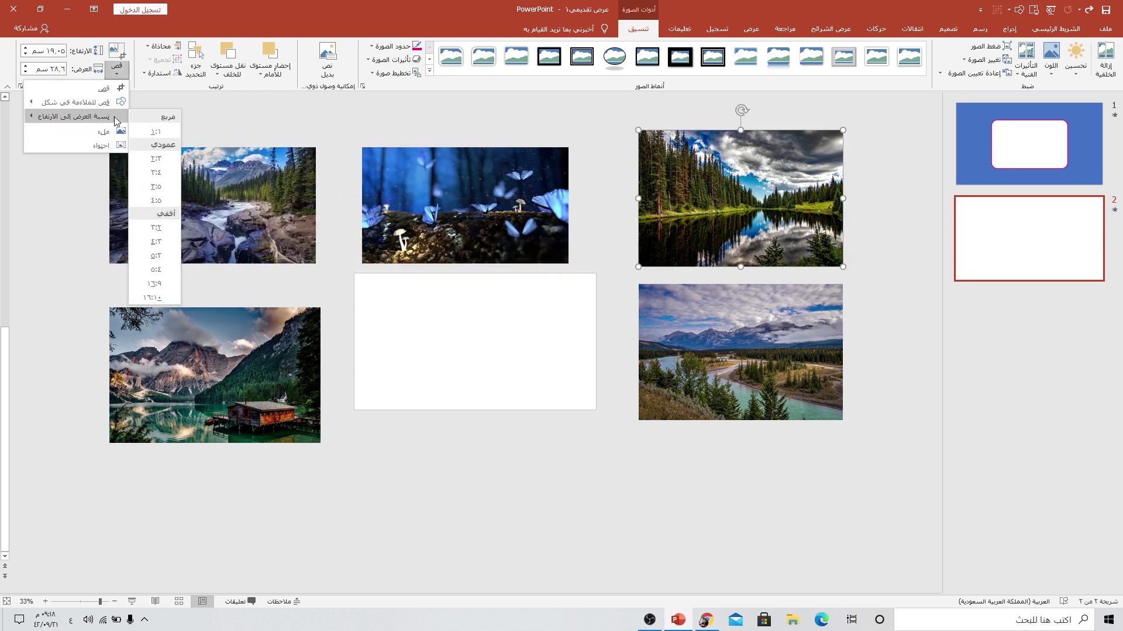
pyautogui.click(154, 284)
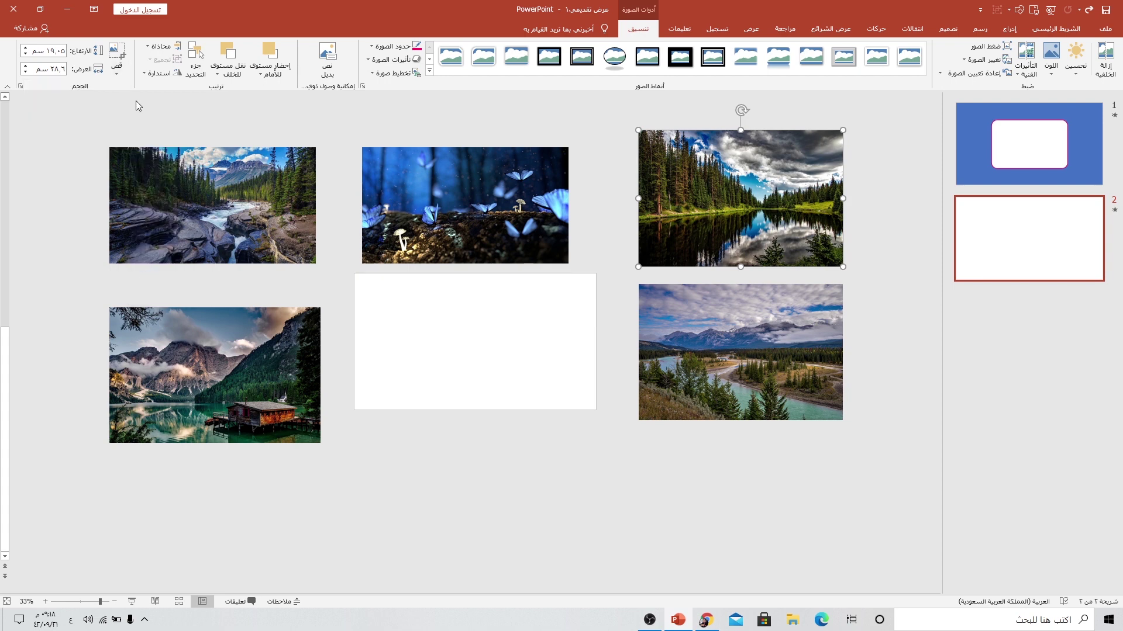
pyautogui.click(117, 56)
pyautogui.moveTo(699, 178); pyautogui.dragTo(422, 184)
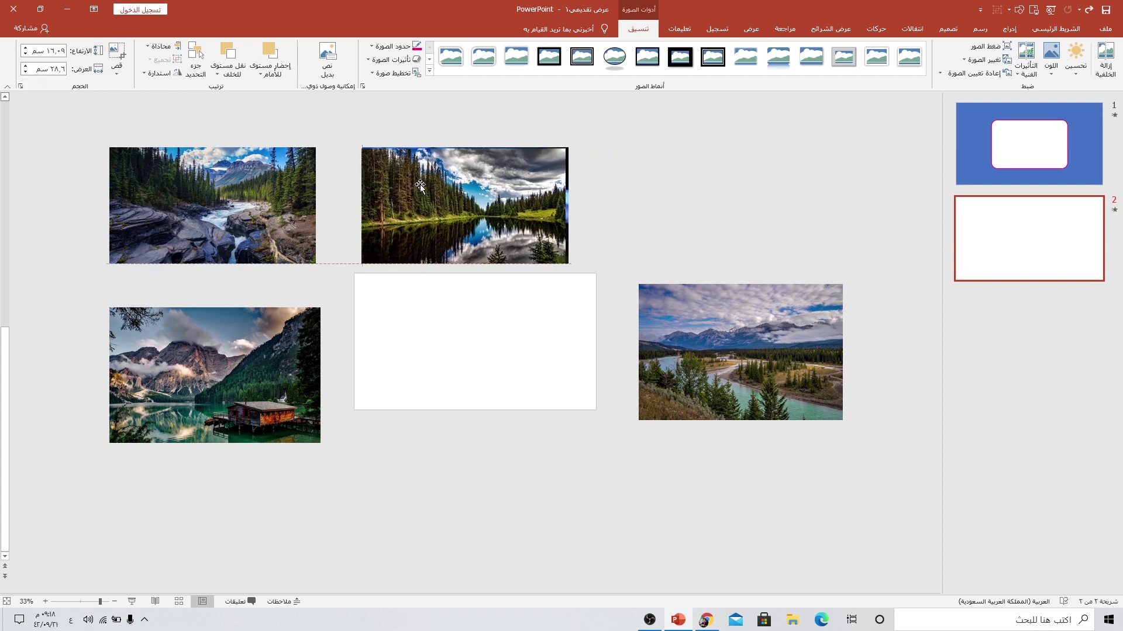
pyautogui.keyDown('ctrl'); pyautogui.scroll(5, 421, 185); pyautogui.keyUp('ctrl')
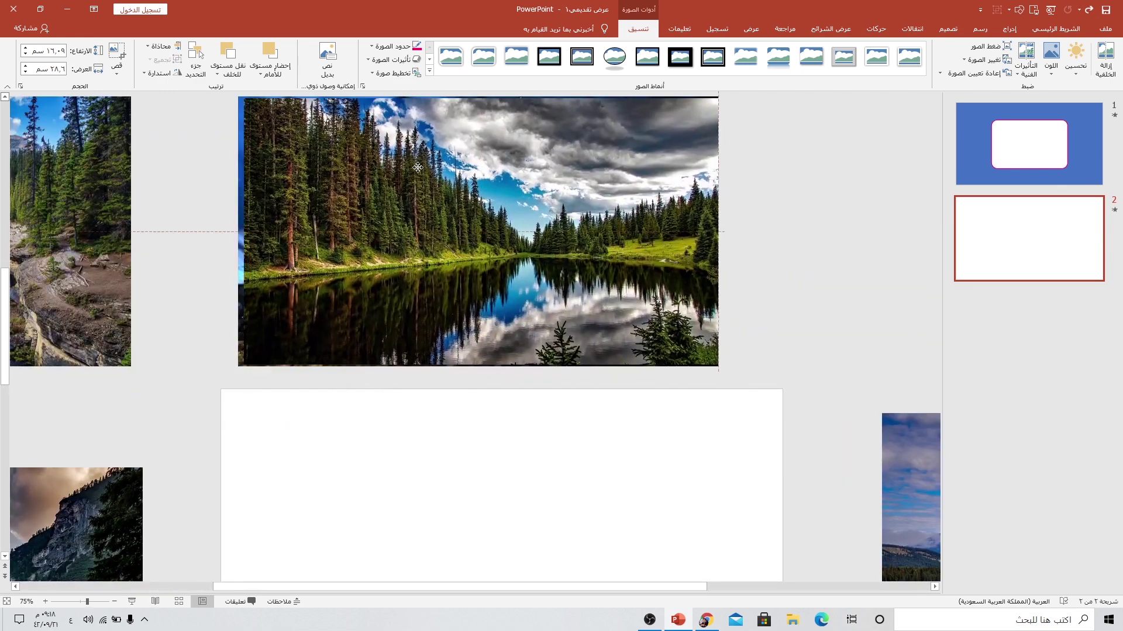
pyautogui.moveTo(417, 167); pyautogui.dragTo(425, 171)
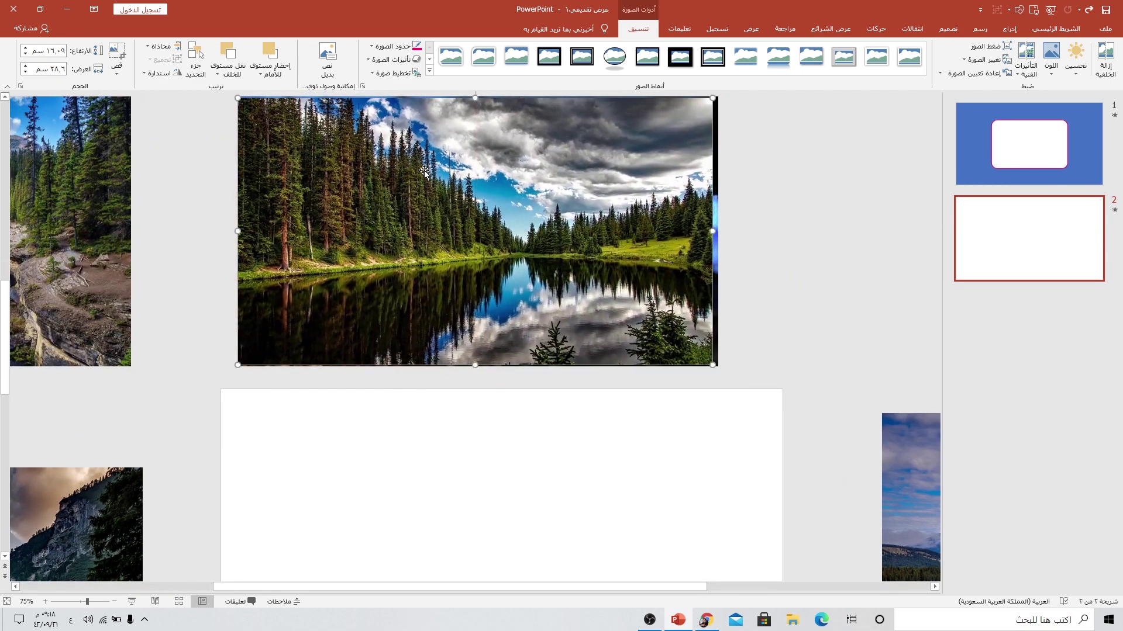
pyautogui.scroll(1, 494, 173)
pyautogui.moveTo(710, 151); pyautogui.dragTo(716, 145)
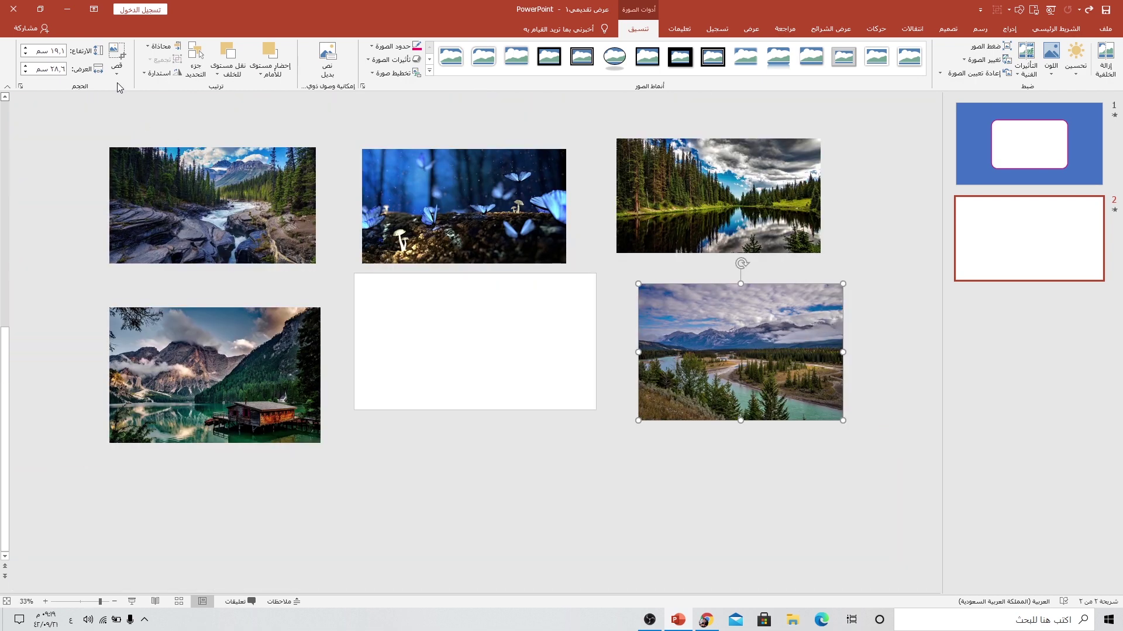
# Crop the river and cabin lake photos to 16:9
pyautogui.click(117, 72)
pyautogui.moveTo(75, 116)
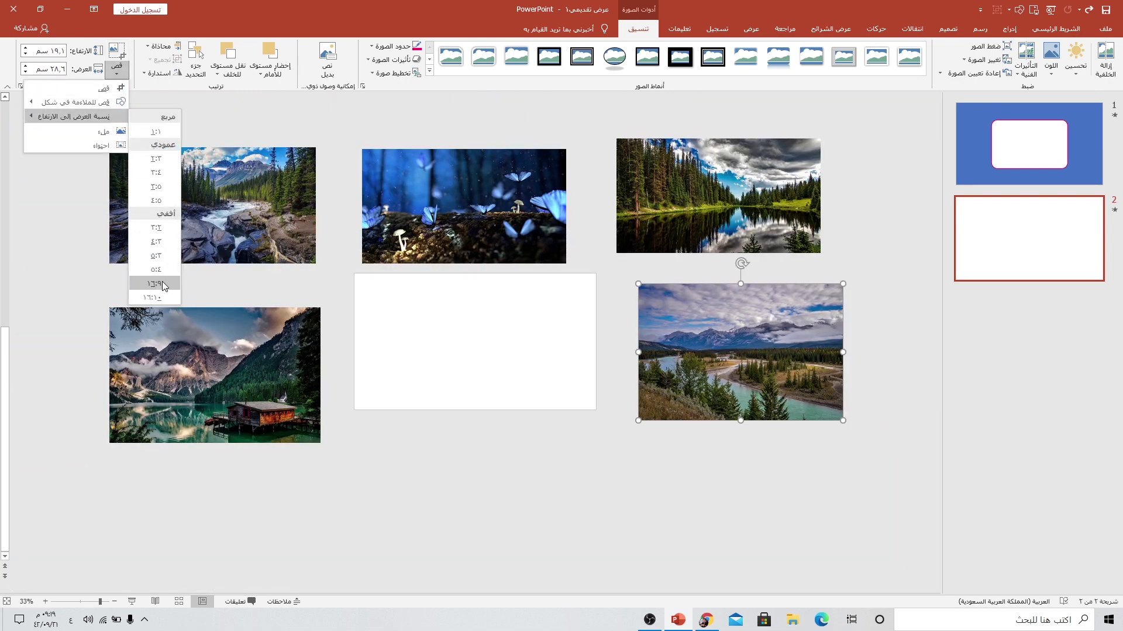
pyautogui.click(163, 285)
pyautogui.press('Escape')
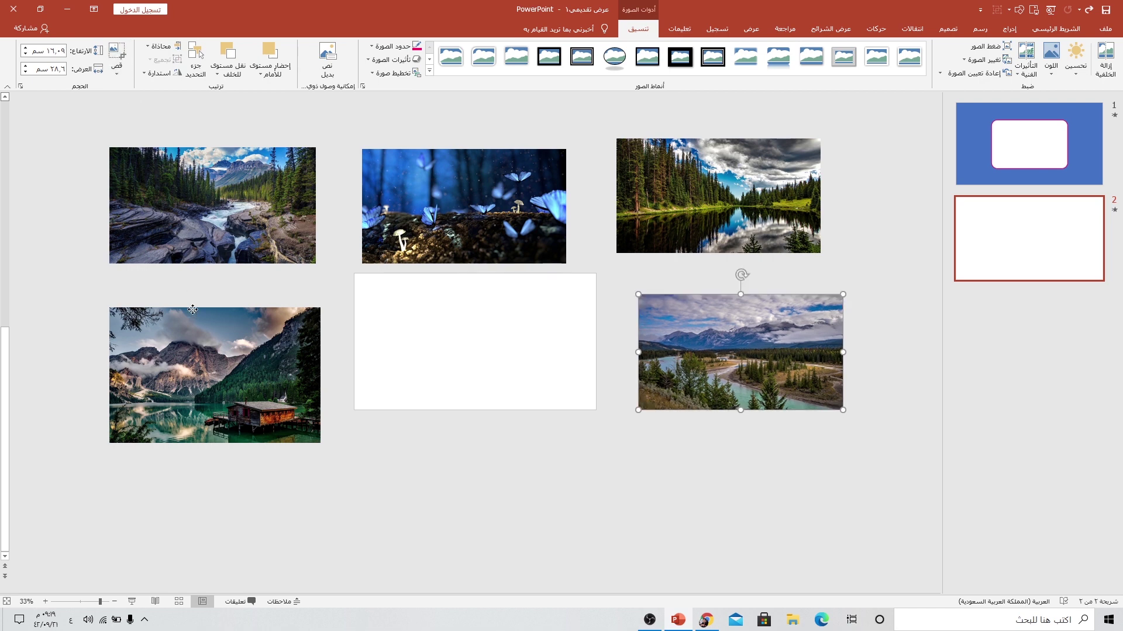
pyautogui.click(193, 309)
pyautogui.click(117, 72)
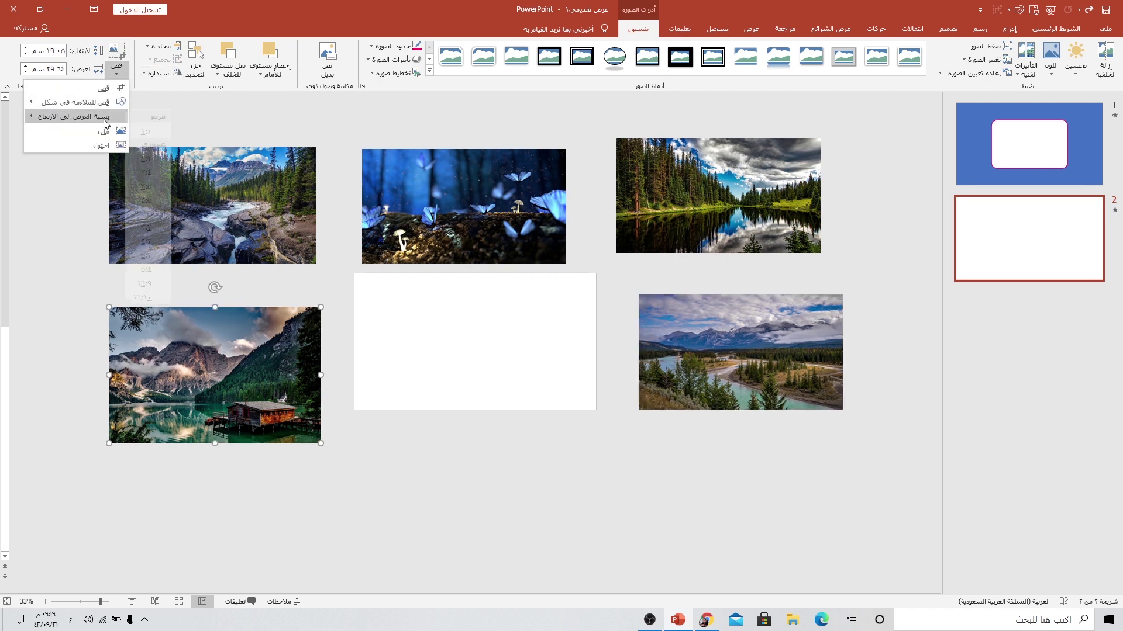
pyautogui.click(154, 284)
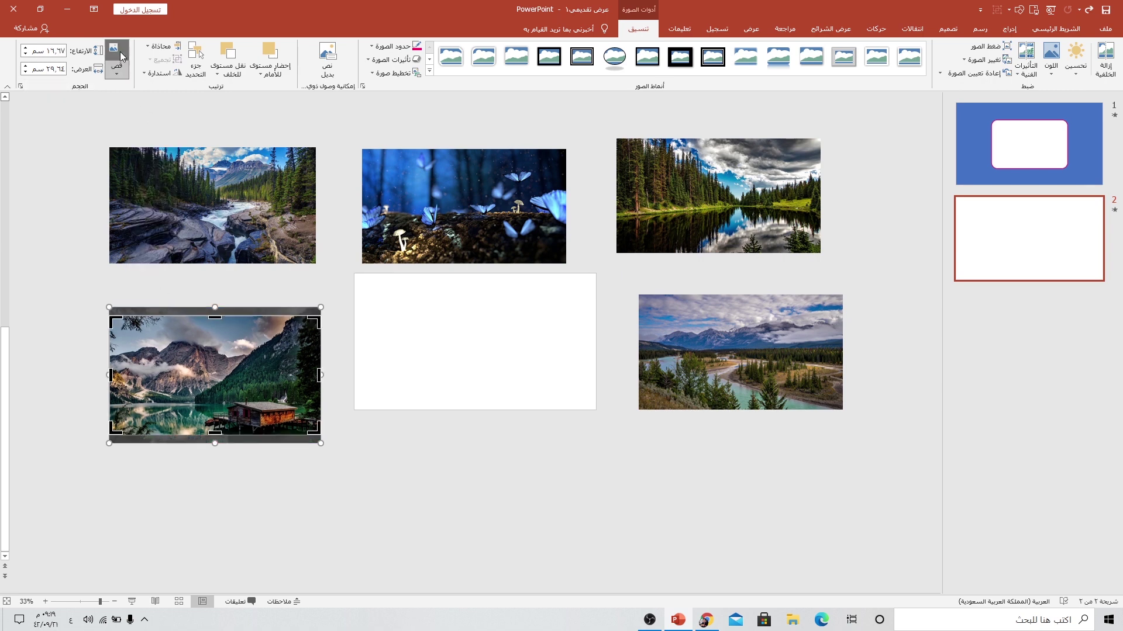
pyautogui.click(117, 52)
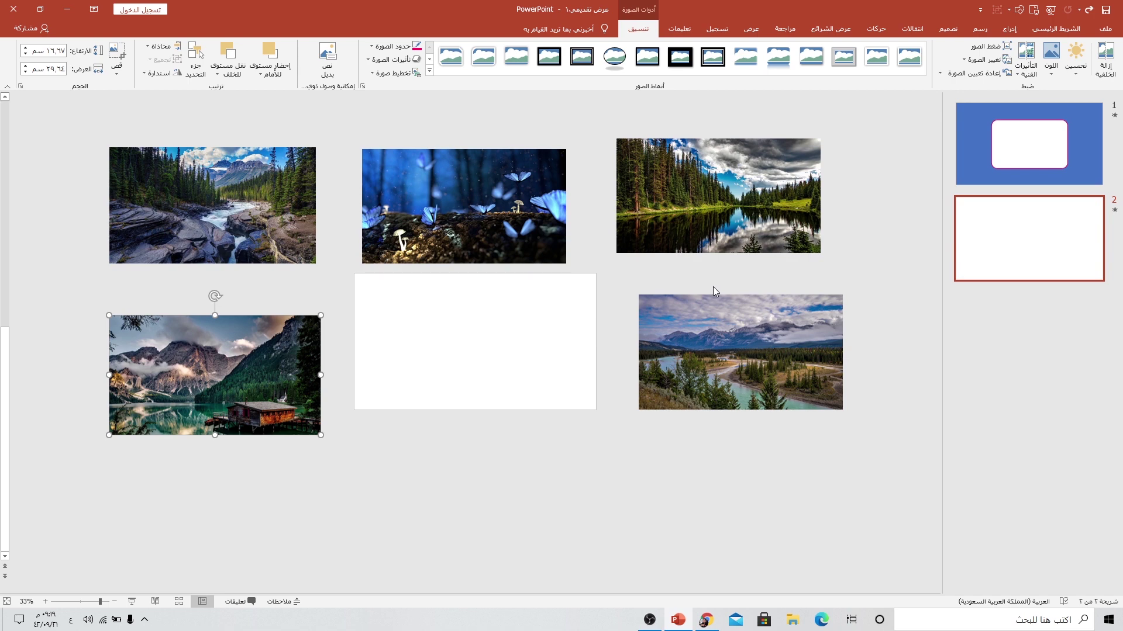
# Select all five photos, apply Align Center and Align Middle, and remove the stack from slide 2
pyautogui.keyDown('shift'); pyautogui.click(296, 208); pyautogui.keyUp('shift')
pyautogui.keyDown('shift'); pyautogui.click(393, 223); pyautogui.keyUp('shift')
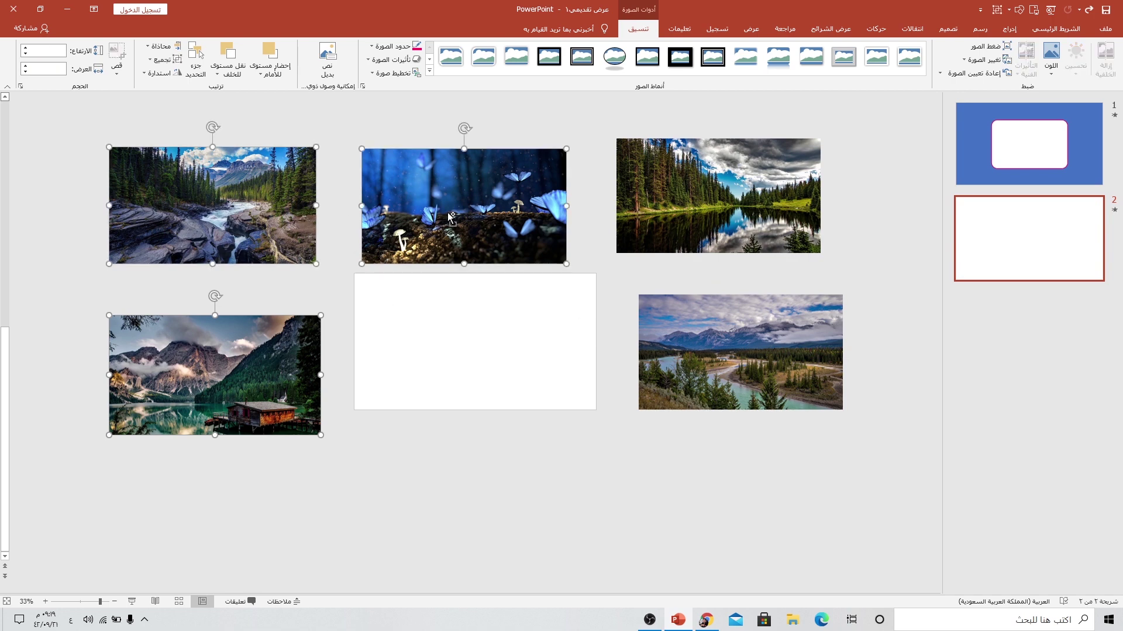
pyautogui.keyDown('shift'); pyautogui.click(702, 210); pyautogui.keyUp('shift')
pyautogui.keyDown('shift'); pyautogui.click(695, 316); pyautogui.keyUp('shift')
pyautogui.click(159, 46)
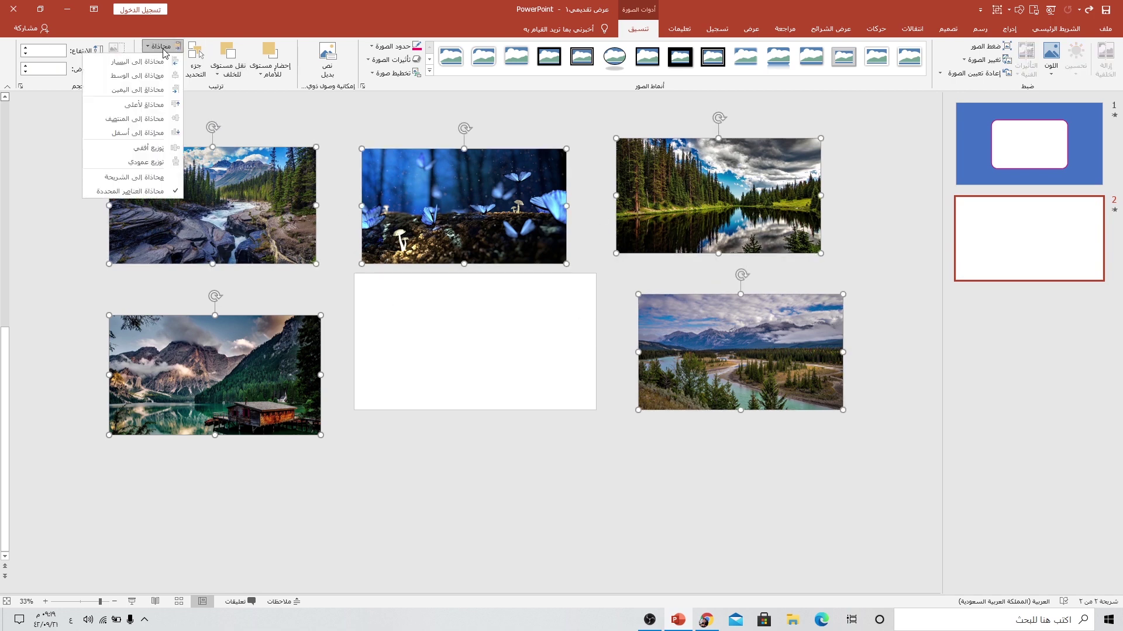
pyautogui.click(138, 75)
pyautogui.click(155, 46)
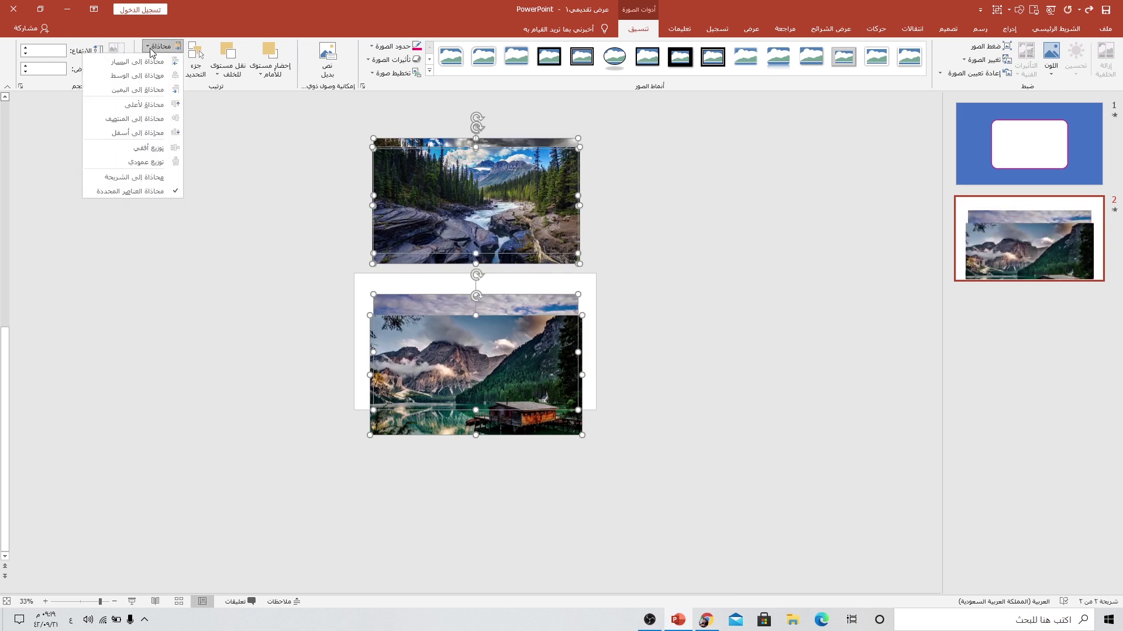
pyautogui.click(134, 119)
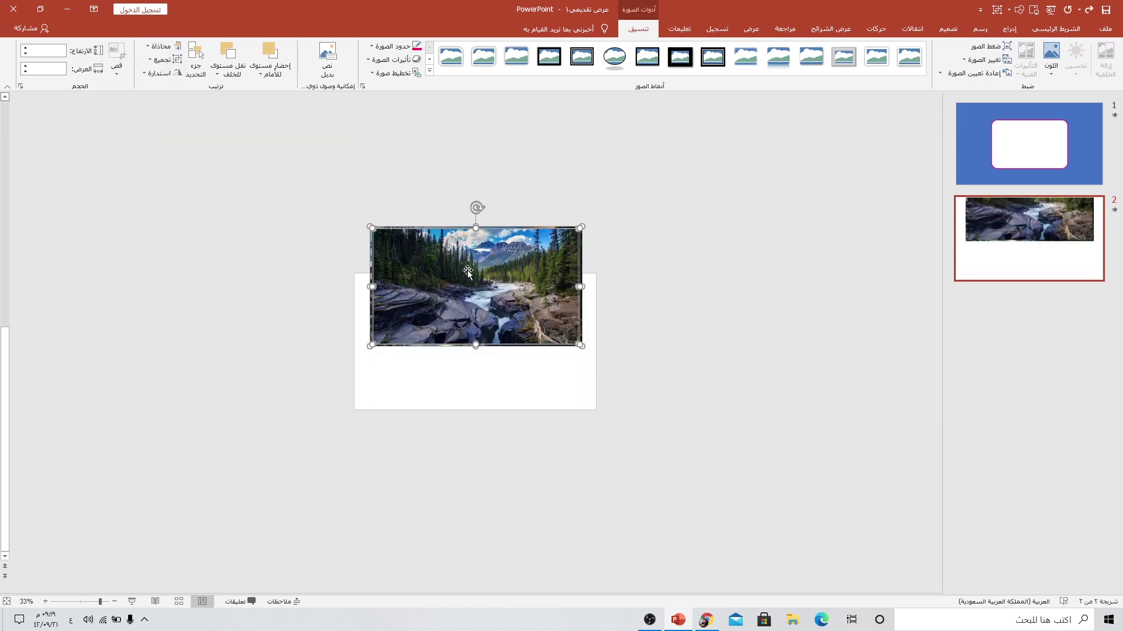
pyautogui.press('Delete')
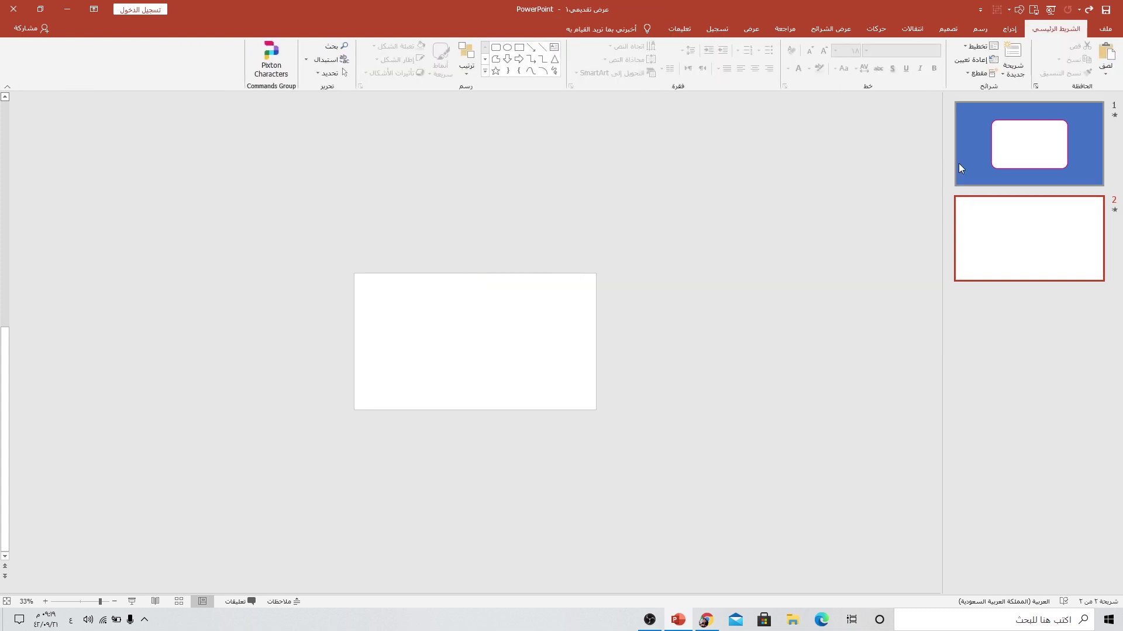
# Paste the photo stack onto slide 1, shrink it over the central frame, and delete slide 2
pyautogui.click(973, 153)
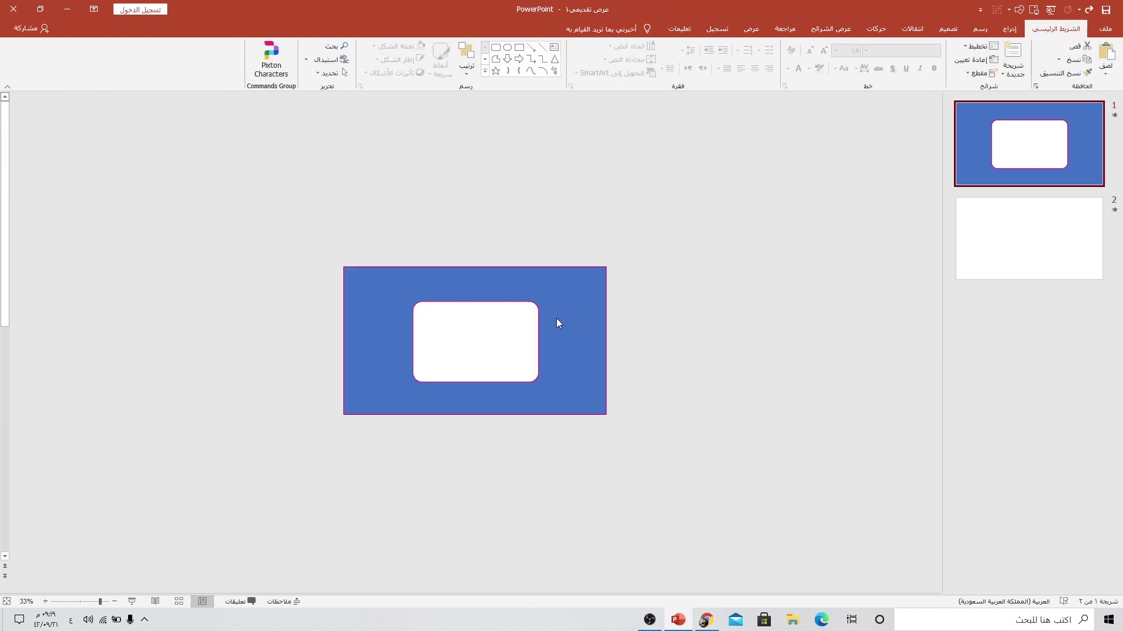
pyautogui.hotkey('ctrl', 'v')
pyautogui.moveTo(463, 264); pyautogui.dragTo(466, 325)
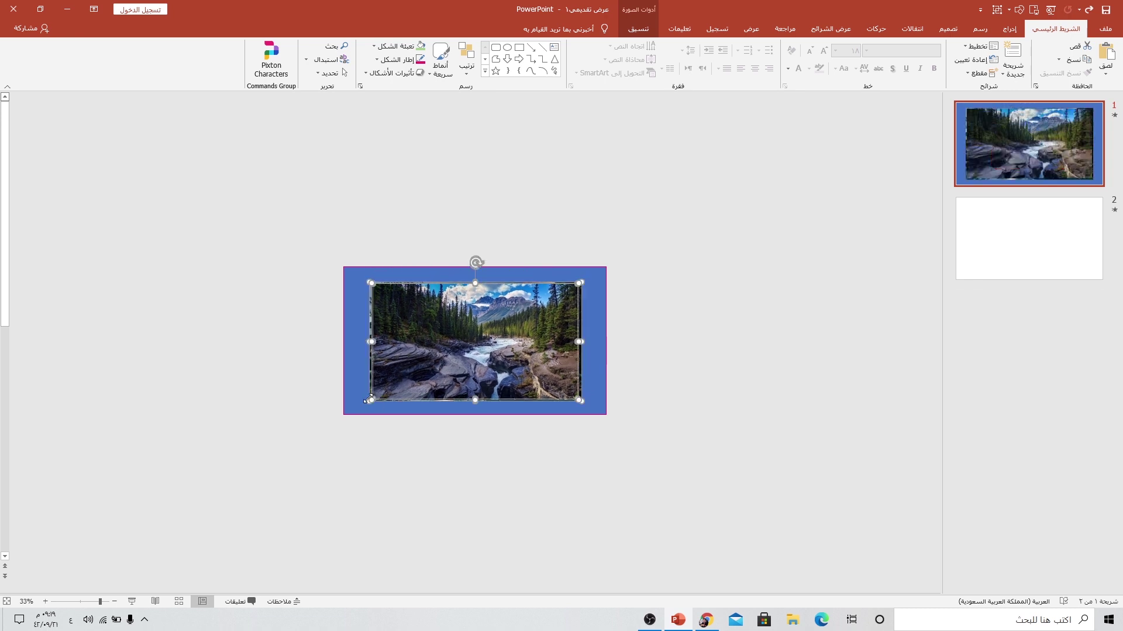
pyautogui.moveTo(369, 400); pyautogui.dragTo(398, 385)
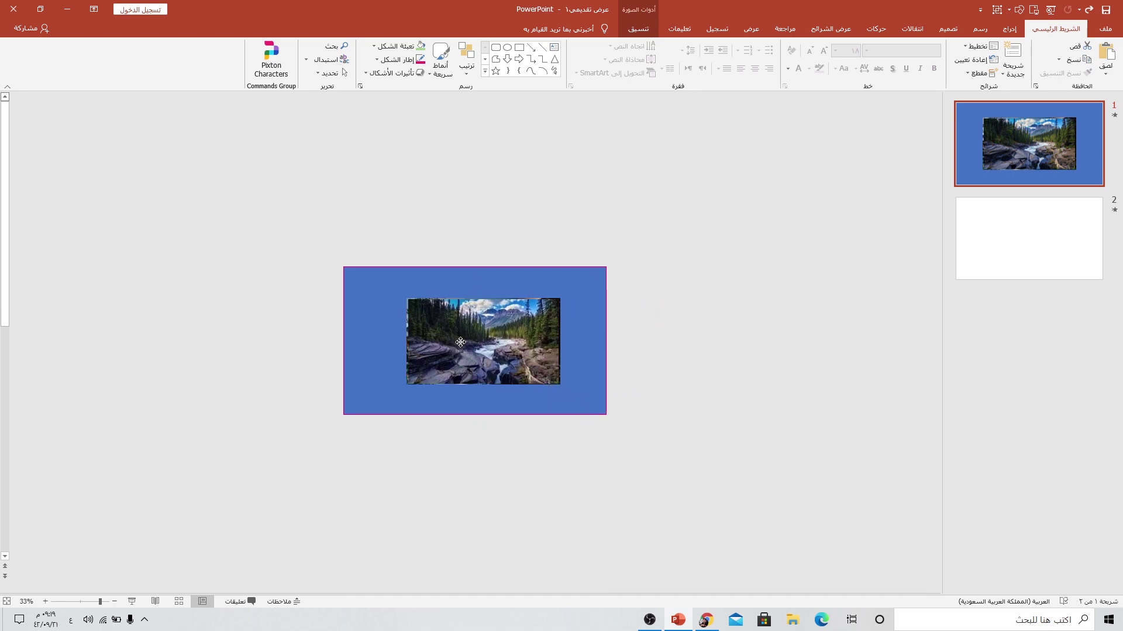
pyautogui.rightClick(1038, 226)
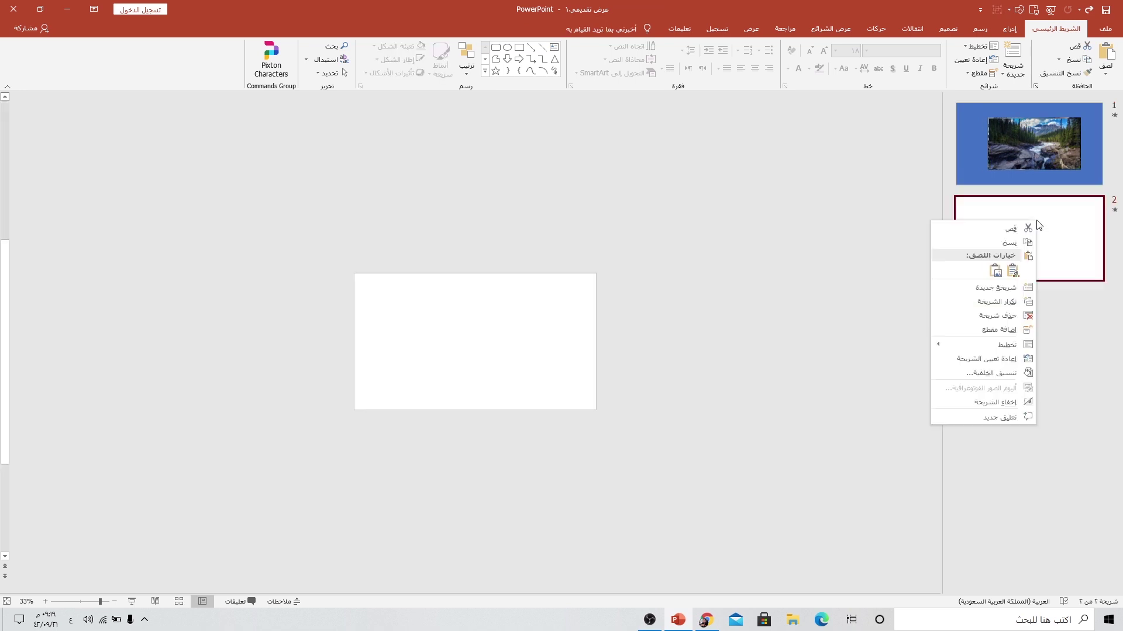
pyautogui.click(998, 316)
# Drag the canyon, cabin lake, forest lake and river photos right into an edge-to-edge row
pyautogui.click(478, 329)
pyautogui.keyDown('ctrl'); pyautogui.scroll(-1, 484, 342); pyautogui.keyUp('ctrl')
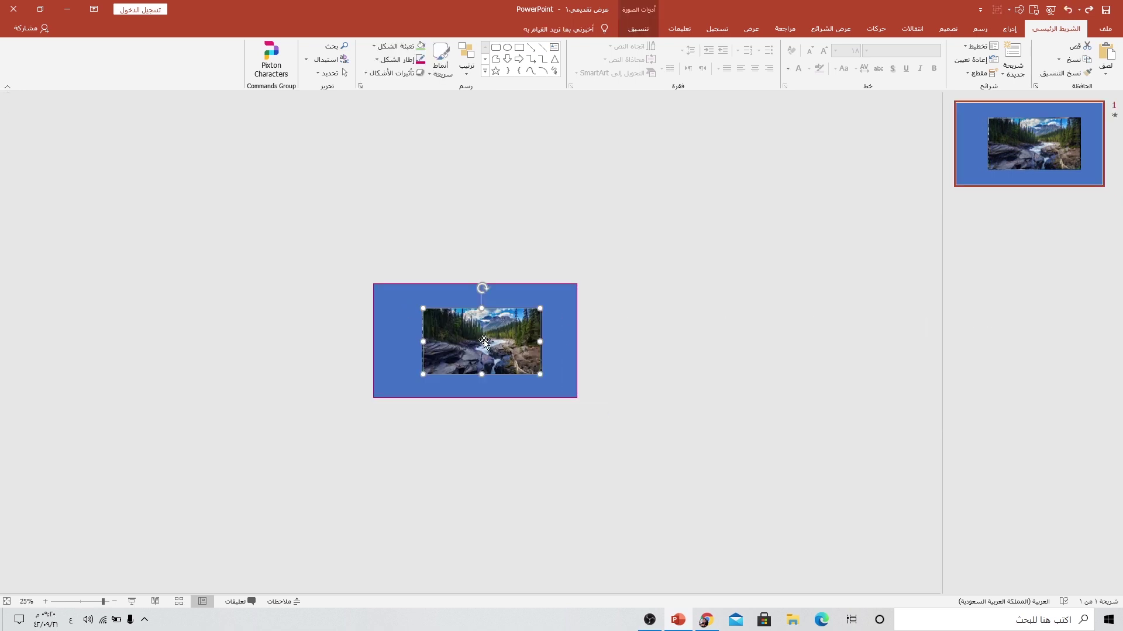
pyautogui.moveTo(483, 341); pyautogui.dragTo(601, 338)
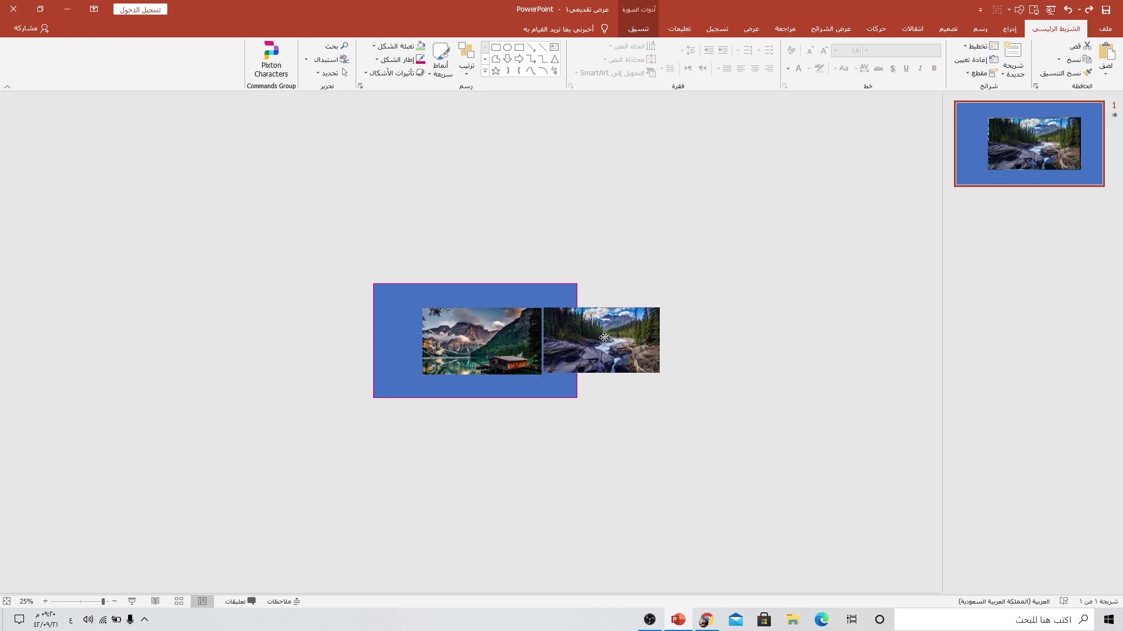
pyautogui.moveTo(490, 344)
pyautogui.mouseDown()
pyautogui.moveTo(721, 331)
pyautogui.moveTo(725, 342)
pyautogui.mouseUp()
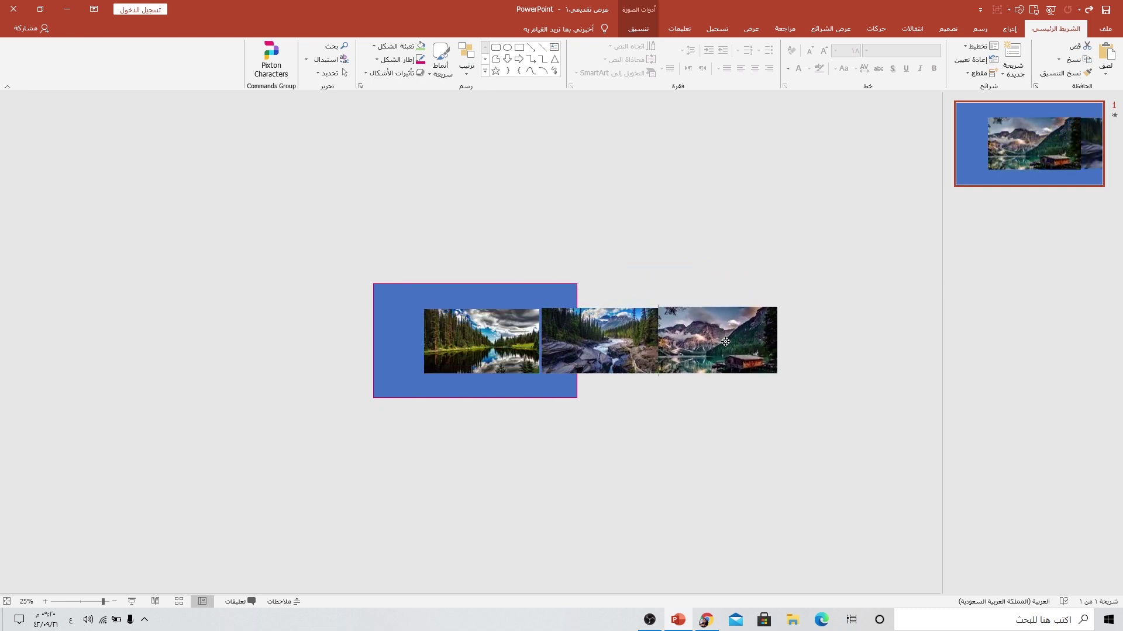
pyautogui.moveTo(488, 337)
pyautogui.mouseDown()
pyautogui.moveTo(805, 286)
pyautogui.moveTo(854, 336)
pyautogui.mouseUp()
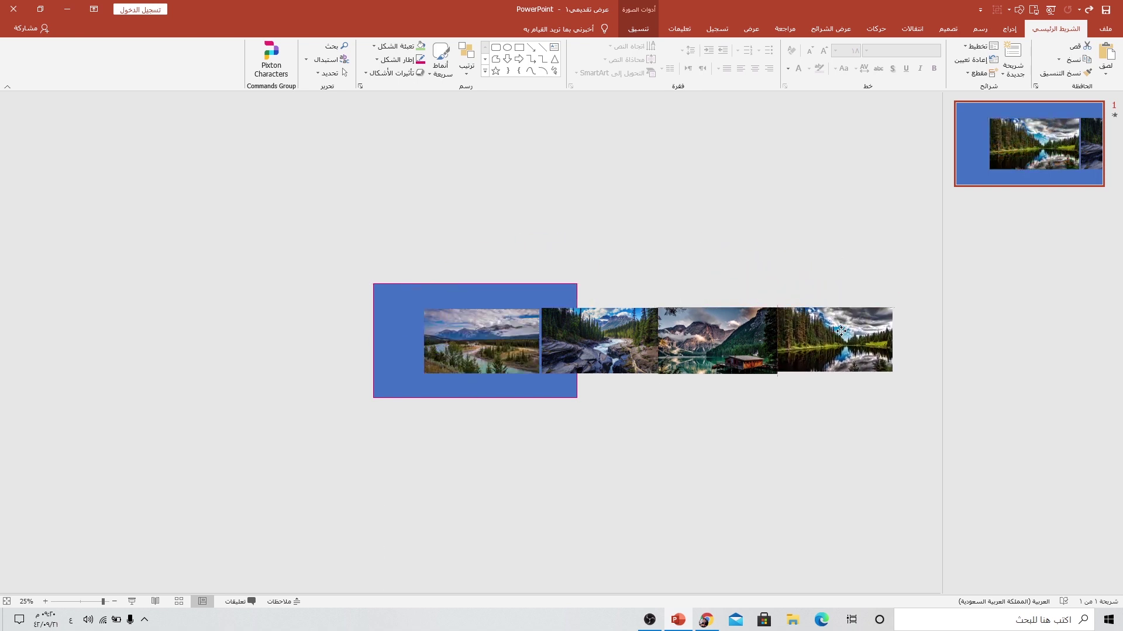
pyautogui.moveTo(479, 348)
pyautogui.mouseDown()
pyautogui.moveTo(938, 327)
pyautogui.moveTo(878, 332)
pyautogui.moveTo(883, 340)
pyautogui.mouseUp()
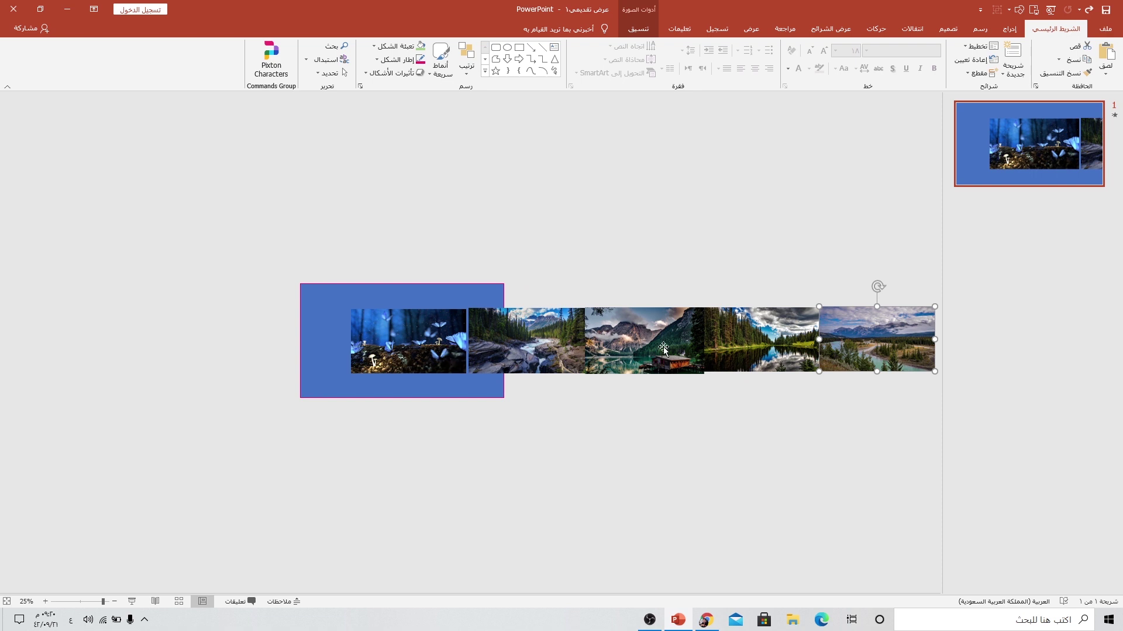
# Select three of the photos, nudge them slightly into line, then deselect them
pyautogui.keyDown('shift'); pyautogui.click(766, 343); pyautogui.keyUp('shift')
pyautogui.keyDown('shift'); pyautogui.click(632, 346); pyautogui.keyUp('shift')
pyautogui.keyDown('shift'); pyautogui.click(512, 345); pyautogui.keyUp('shift')
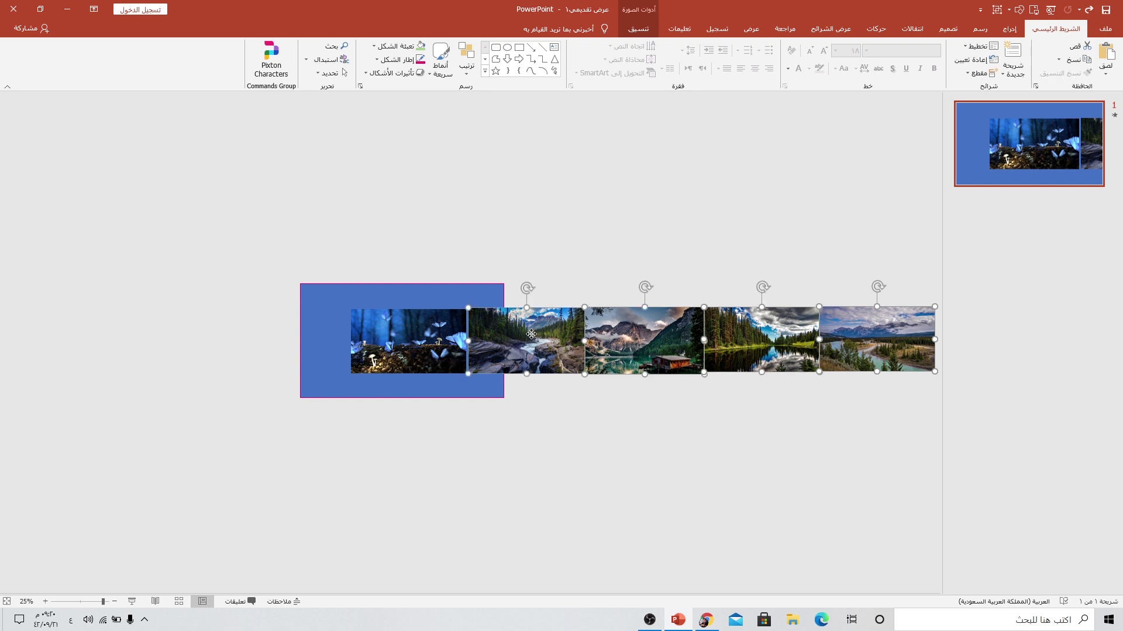
pyautogui.moveTo(531, 335); pyautogui.dragTo(507, 339)
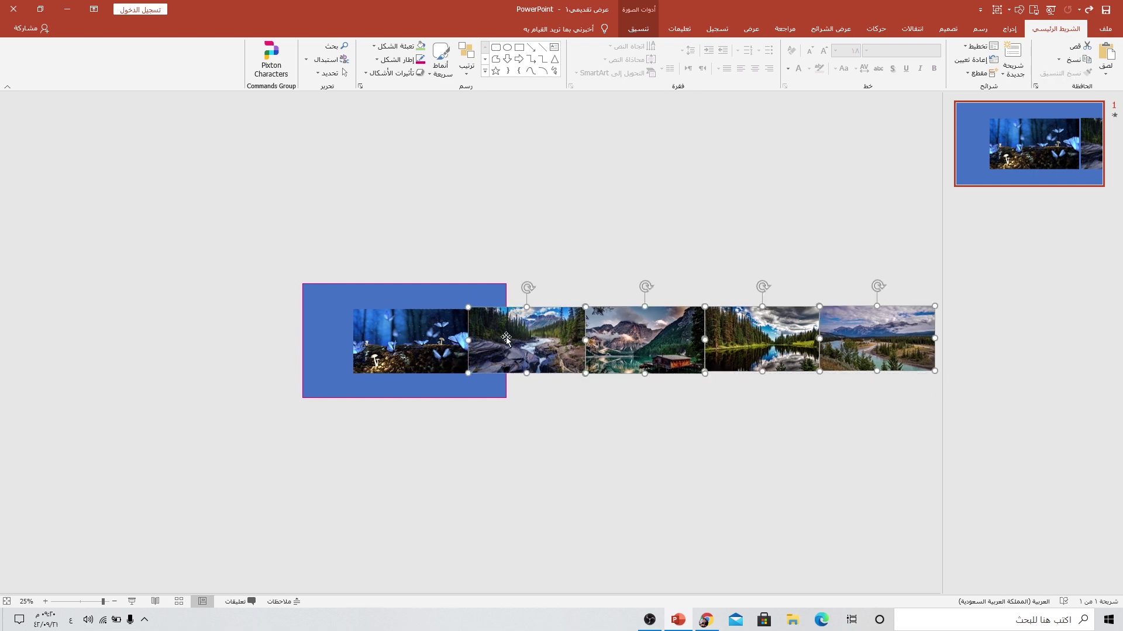
pyautogui.click(552, 398)
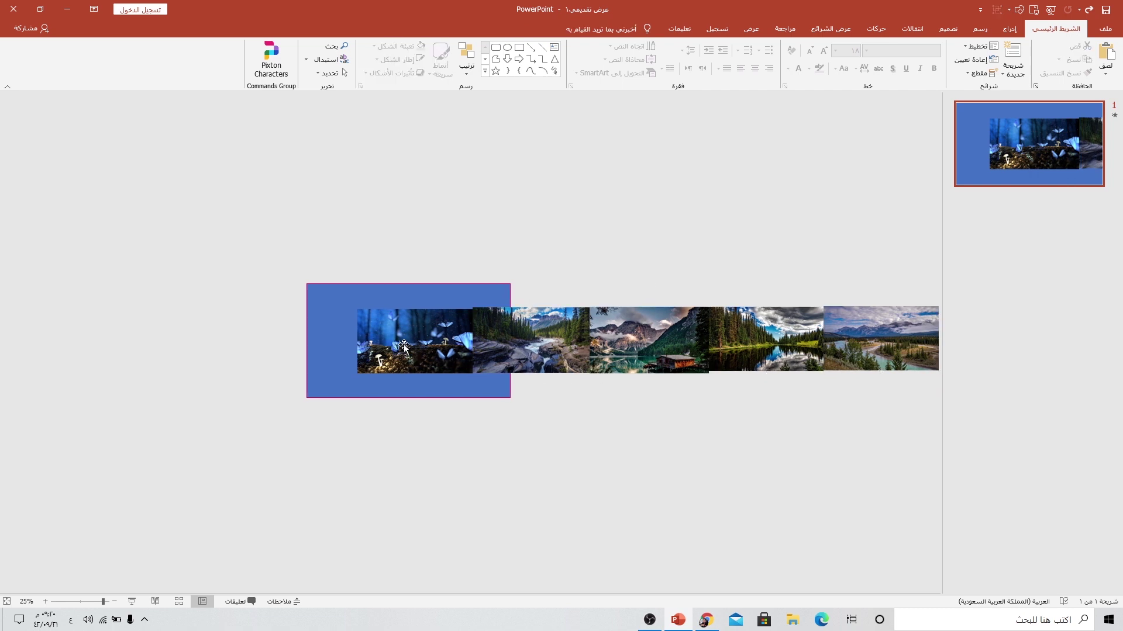
# Select all five photos from the mountain lake to the butterfly and bring up the Group option
pyautogui.click(906, 348)
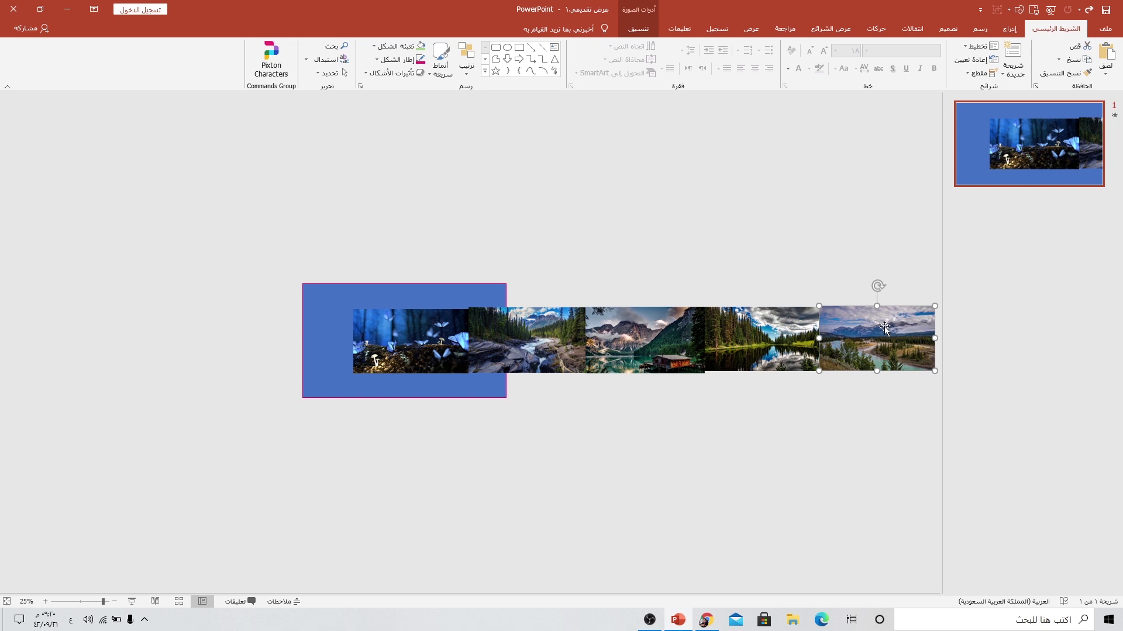
pyautogui.keyDown('shift'); pyautogui.click(782, 340); pyautogui.keyUp('shift')
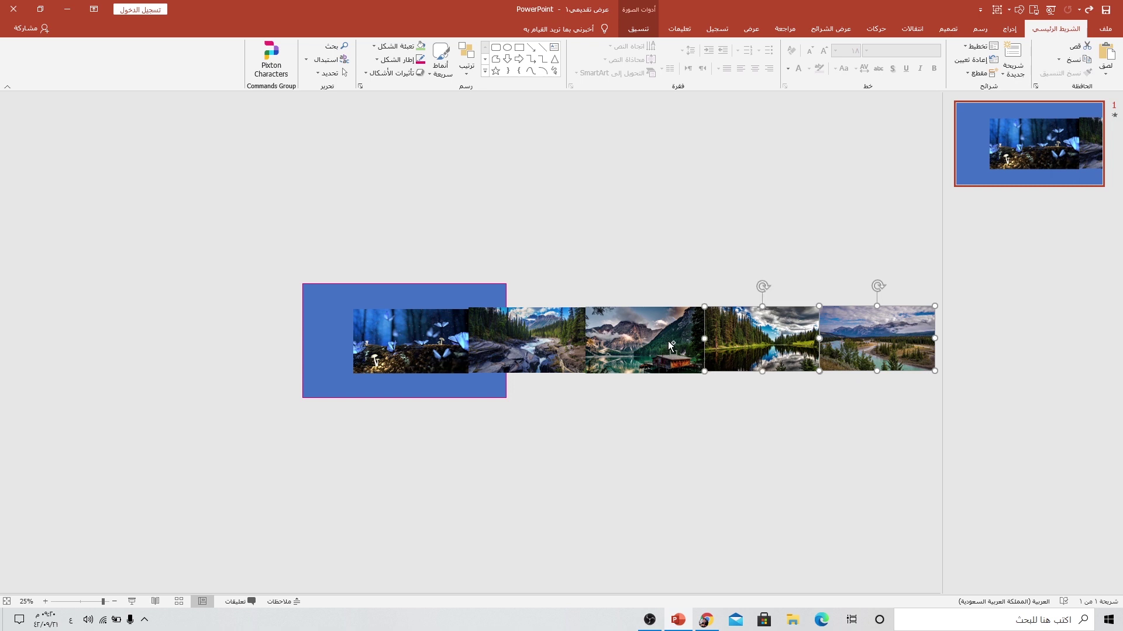
pyautogui.keyDown('shift'); pyautogui.click(667, 347); pyautogui.keyUp('shift')
pyautogui.keyDown('shift'); pyautogui.click(533, 348); pyautogui.keyUp('shift')
pyautogui.keyDown('shift'); pyautogui.click(419, 352); pyautogui.keyUp('shift')
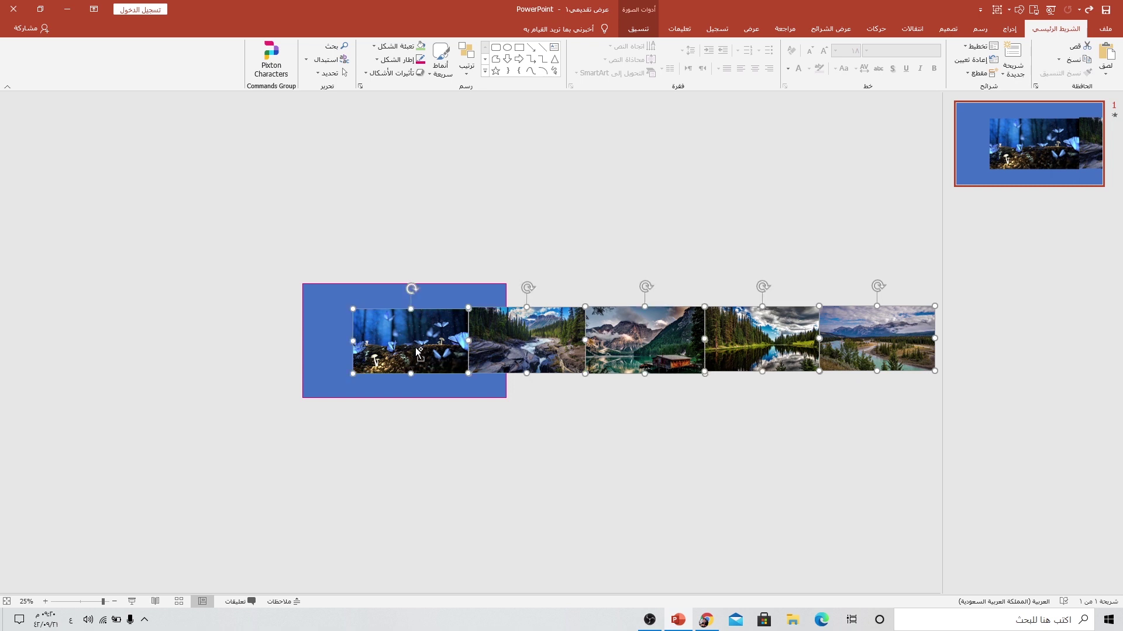
pyautogui.rightClick(417, 346)
pyautogui.moveTo(386, 412)
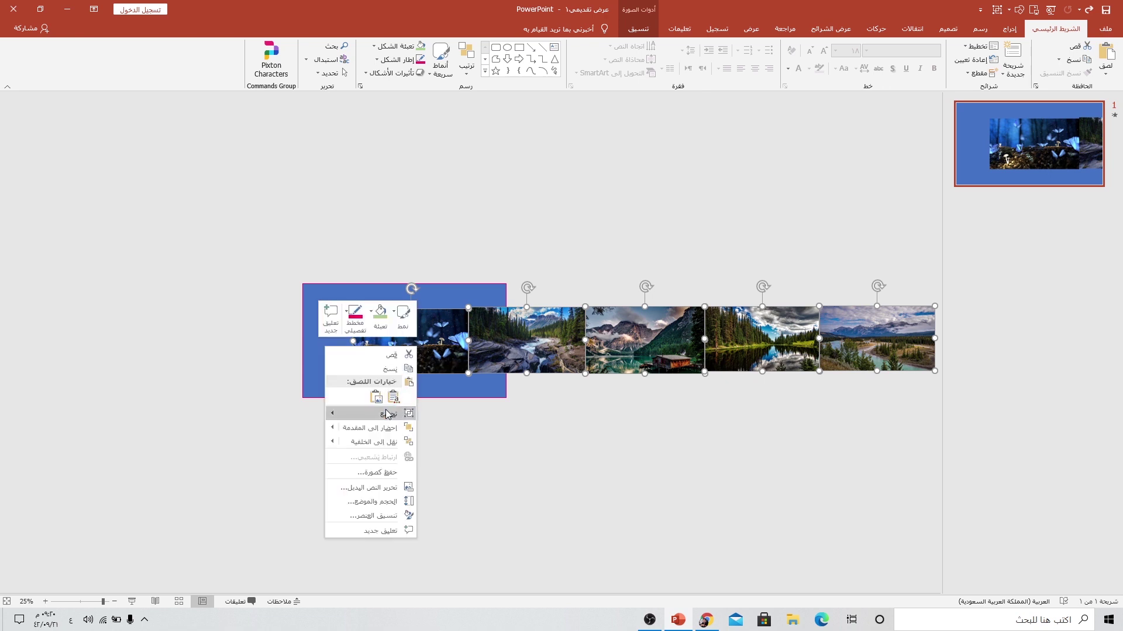
# Group the five photos and send the group to the back, behind the blue frame
pyautogui.click(305, 416)
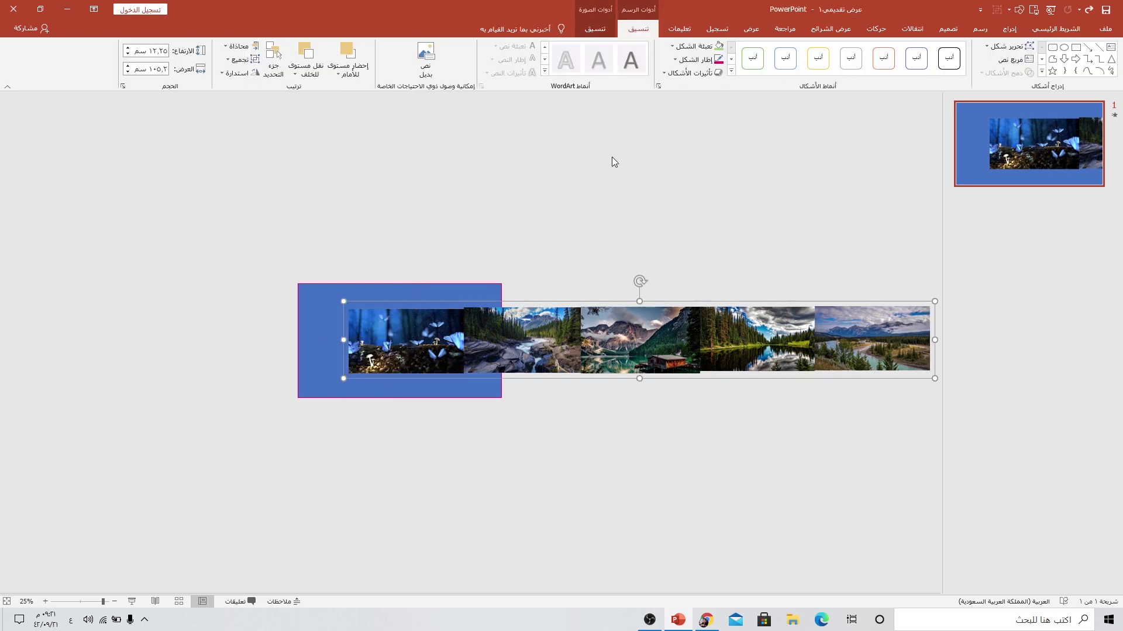
pyautogui.click(305, 73)
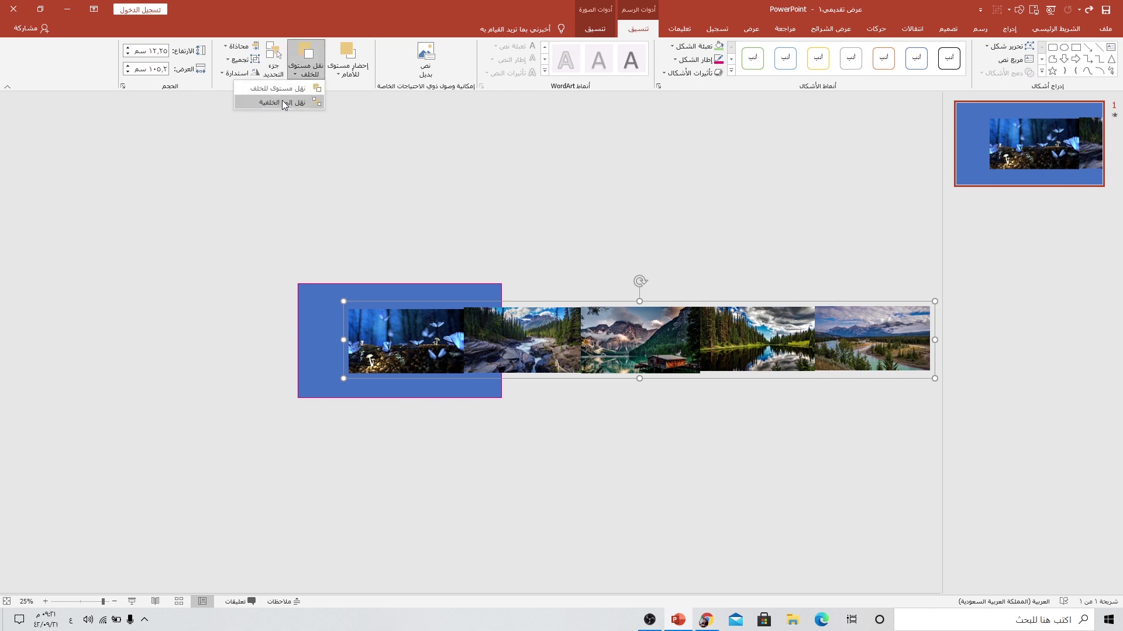
pyautogui.click(281, 106)
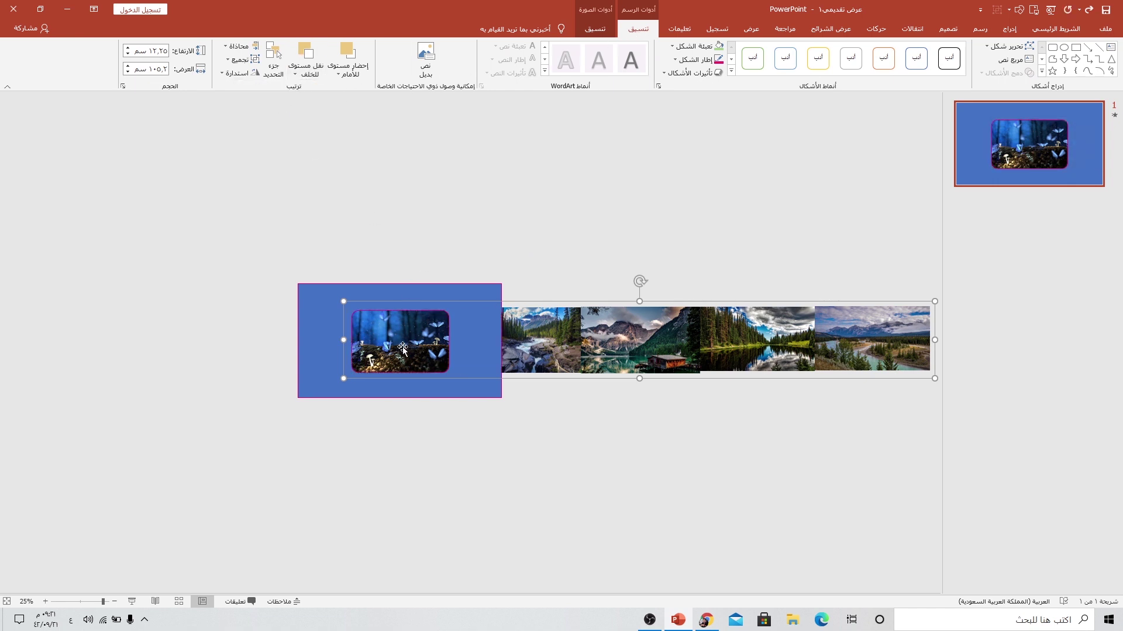
pyautogui.keyDown('ctrl'); pyautogui.scroll(3, 336, 344); pyautogui.keyUp('ctrl')
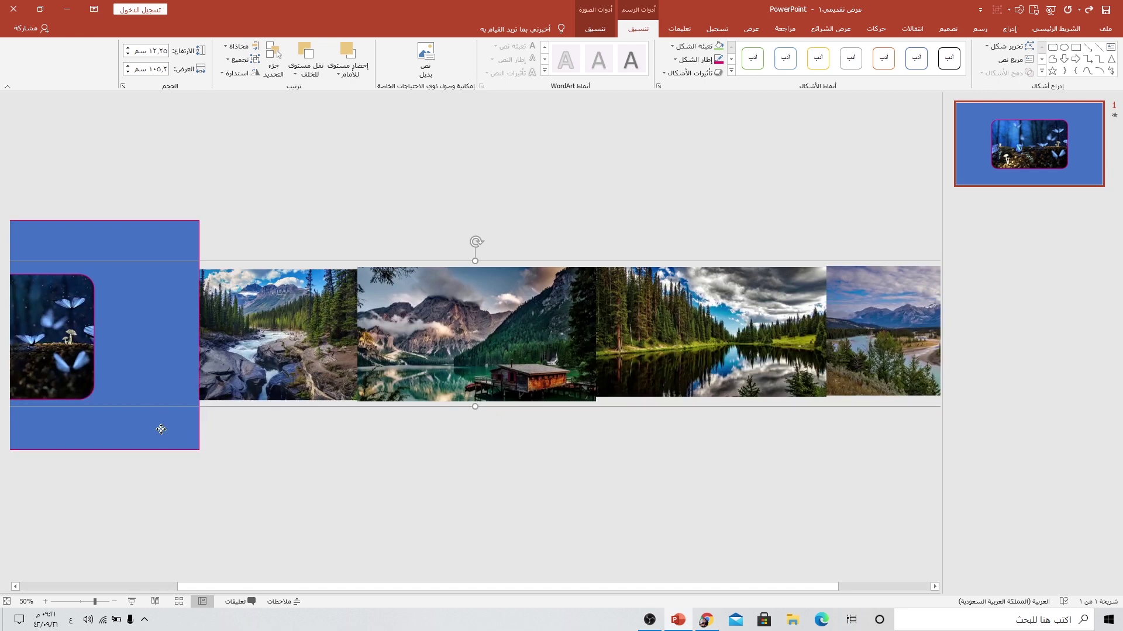
# Select the blue frame rectangle and zoom in to check the rounded window
pyautogui.click(169, 419)
pyautogui.keyDown('ctrl'); pyautogui.scroll(3, 169, 416); pyautogui.keyUp('ctrl')
pyautogui.keyDown('ctrl'); pyautogui.scroll(2, 219, 403); pyautogui.keyUp('ctrl')
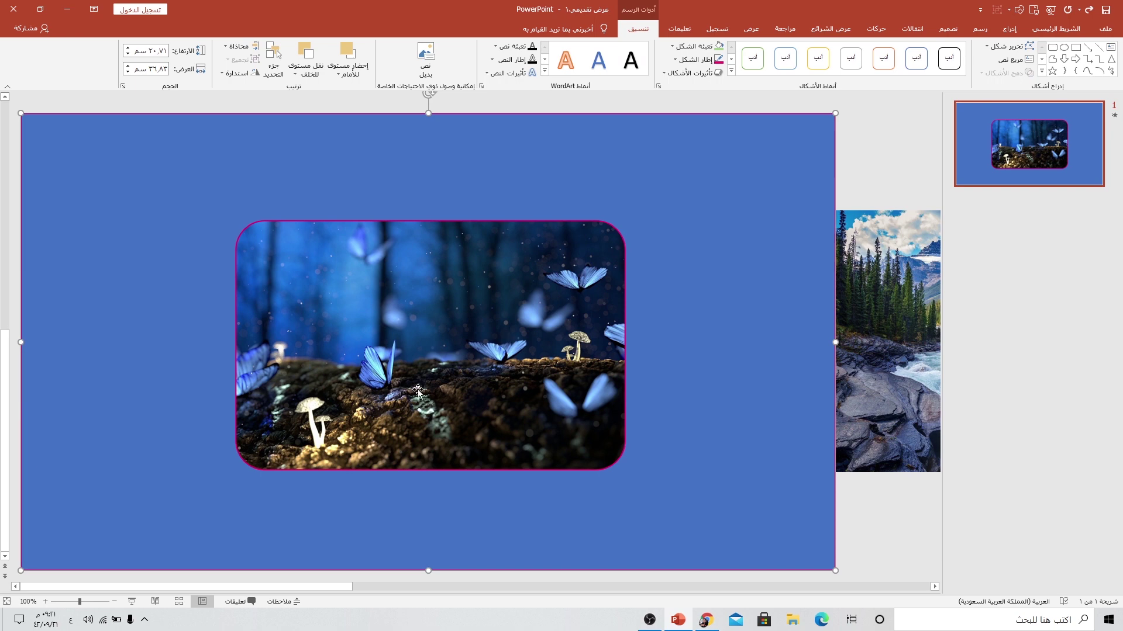
pyautogui.keyDown('ctrl'); pyautogui.scroll(-1, 418, 391); pyautogui.keyUp('ctrl')
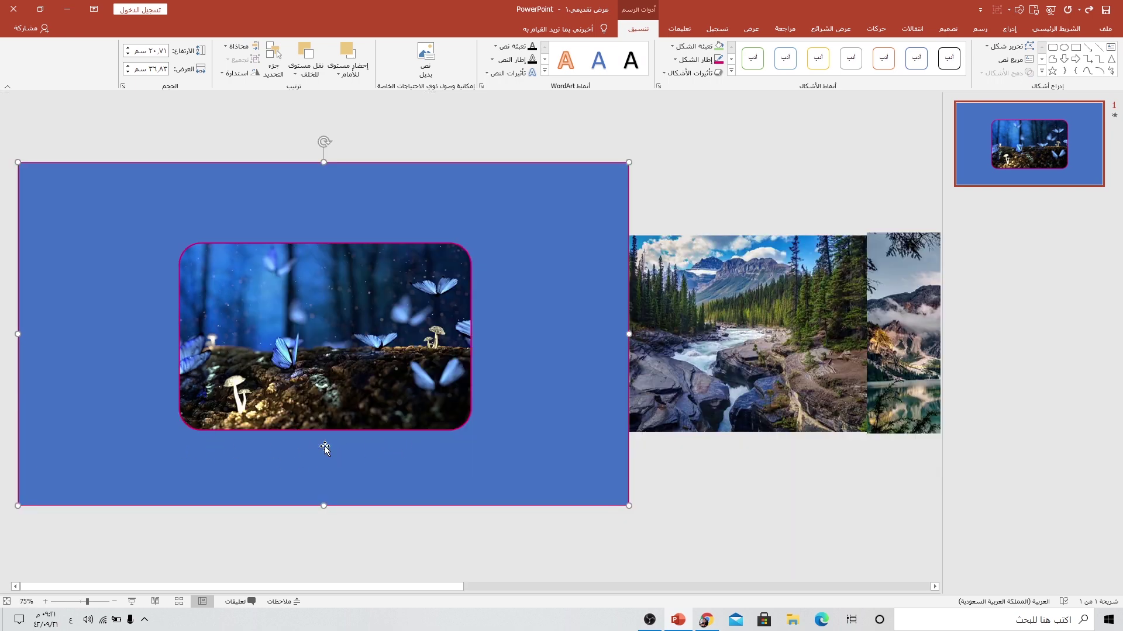
# Draw a small oval circle below the photo's lower-left corner
pyautogui.press('Escape')
pyautogui.click(1009, 28)
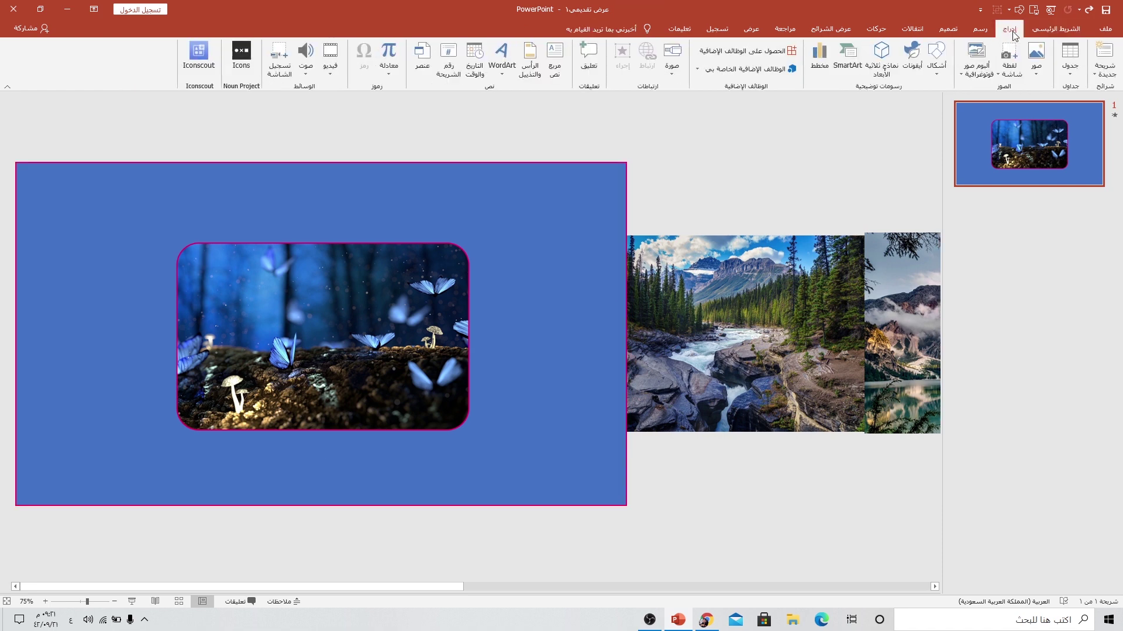
pyautogui.click(936, 58)
pyautogui.click(884, 99)
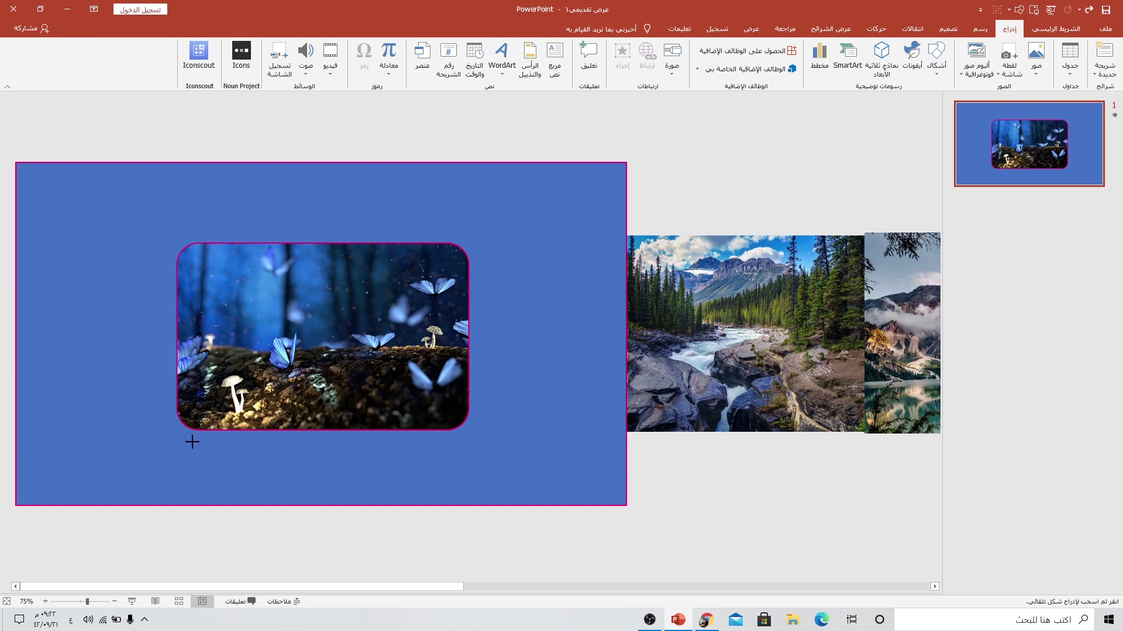
pyautogui.moveTo(211, 465); pyautogui.dragTo(215, 468)
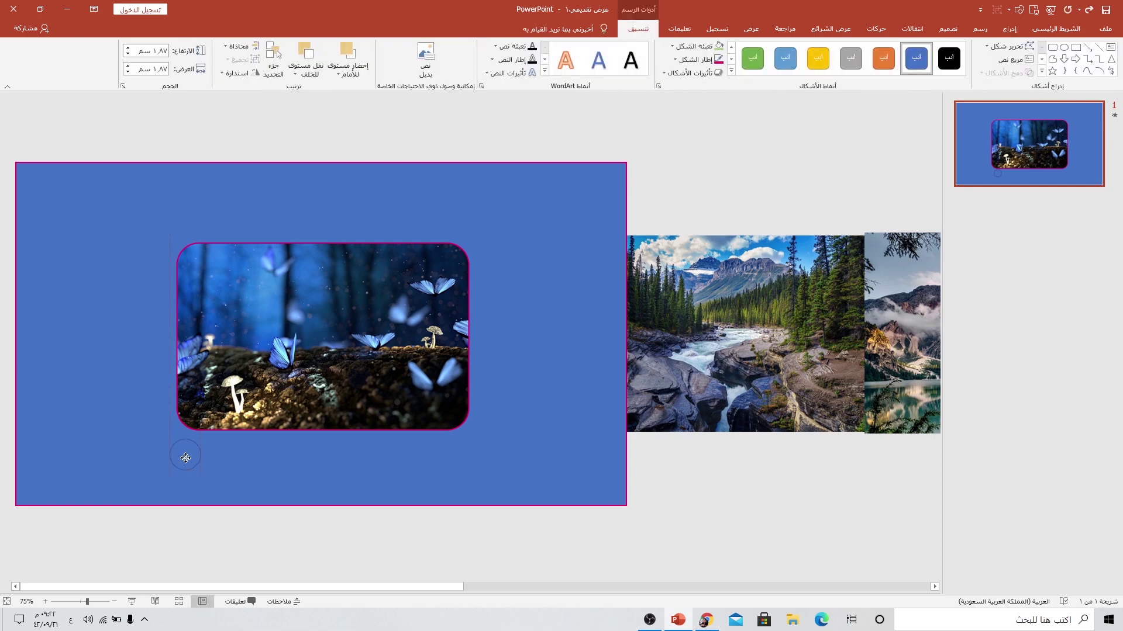
# Fill the circle red and remove its outline
pyautogui.click(190, 459)
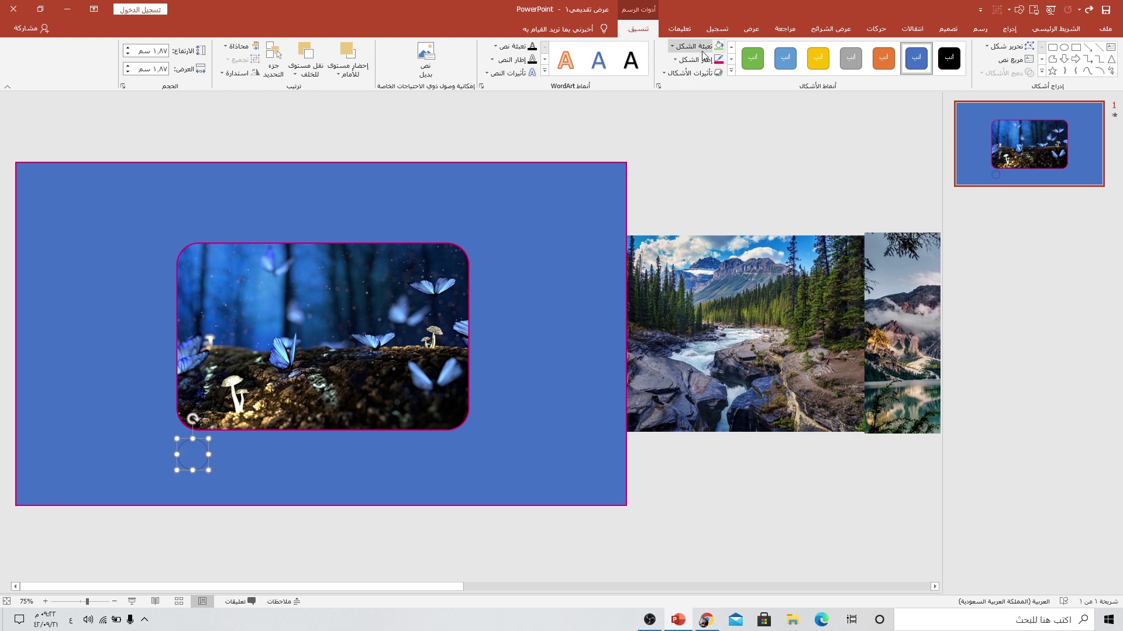
pyautogui.click(697, 46)
pyautogui.click(708, 136)
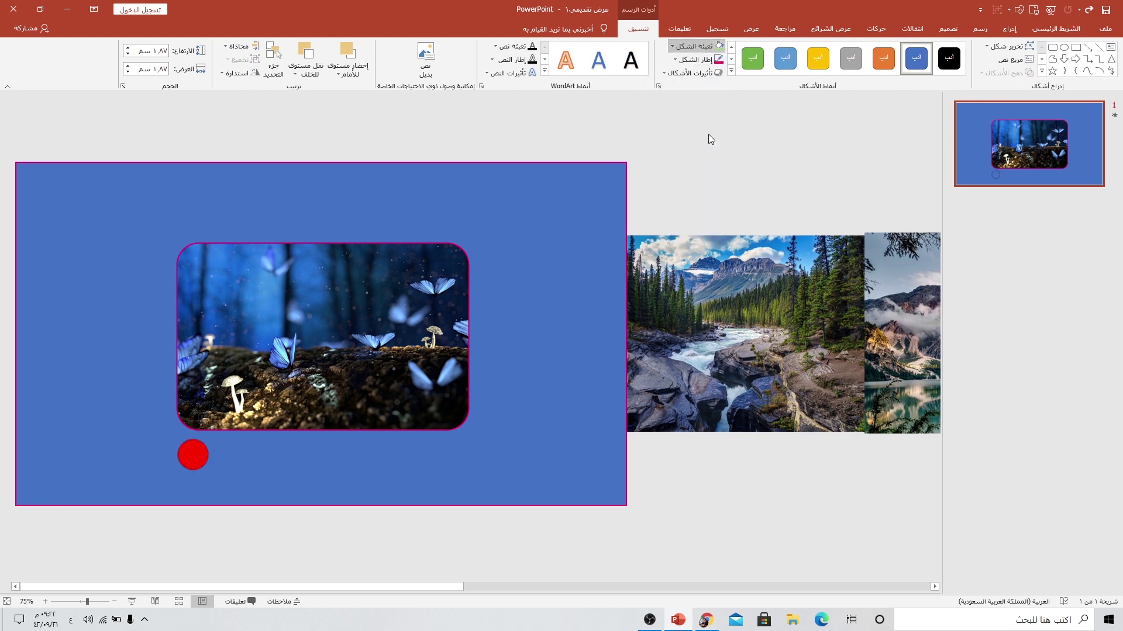
pyautogui.click(696, 59)
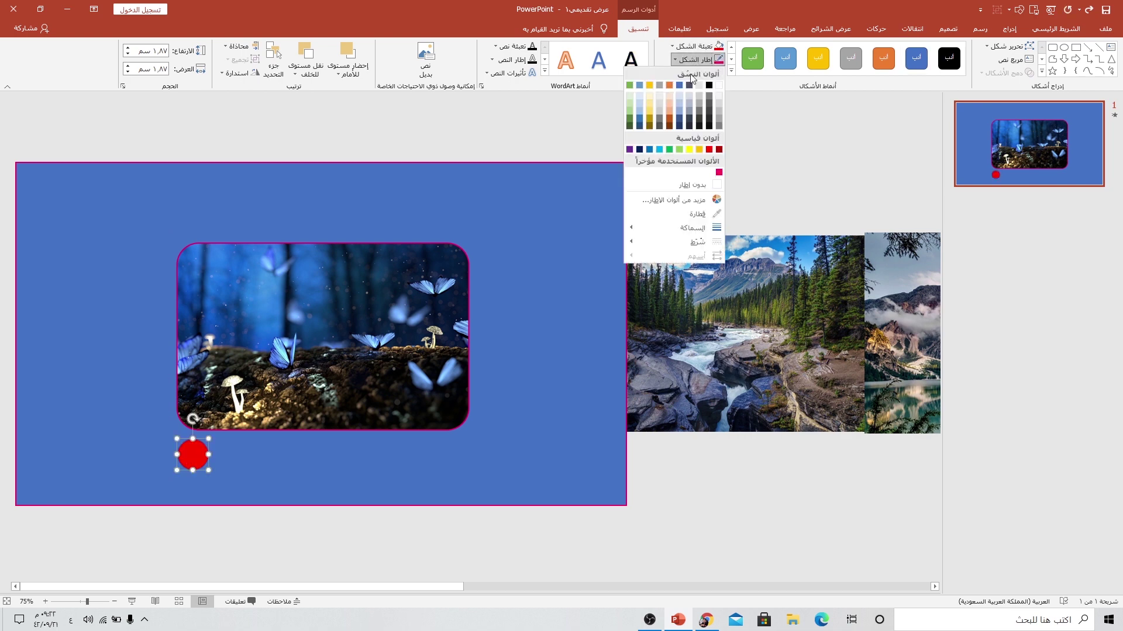
pyautogui.click(684, 184)
# Duplicate the red circle and move the copy under the photo's bottom-right corner
pyautogui.press('Right')
pyautogui.press('Right')
pyautogui.press('Down')
pyautogui.press('Down')
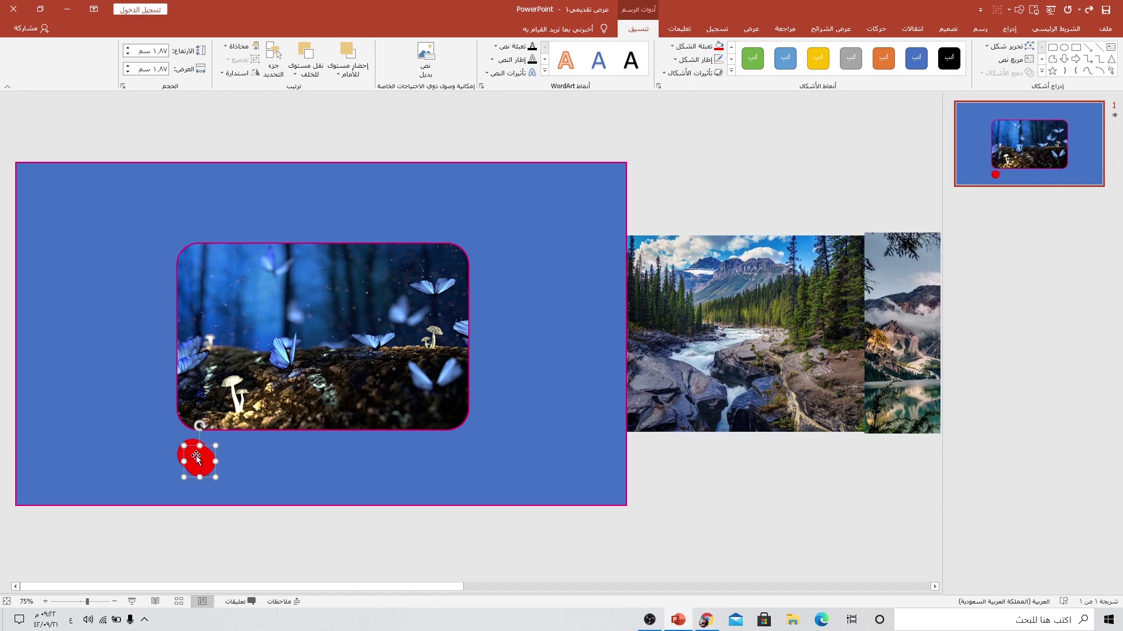
pyautogui.moveTo(206, 461); pyautogui.dragTo(192, 456)
pyautogui.moveTo(233, 458); pyautogui.dragTo(458, 451)
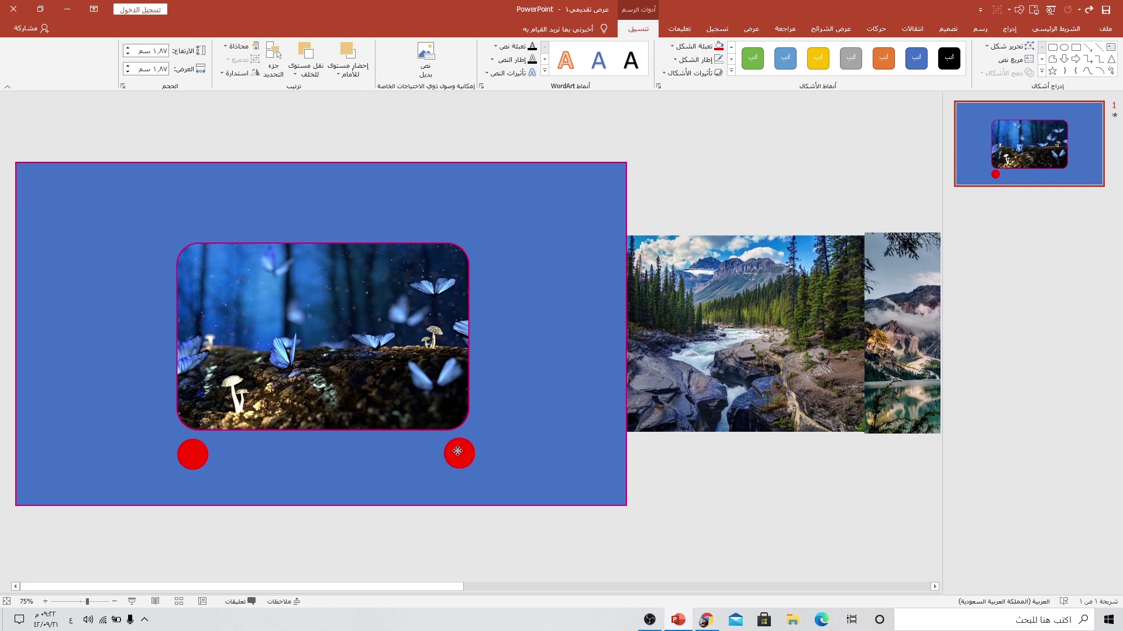
pyautogui.press('Escape')
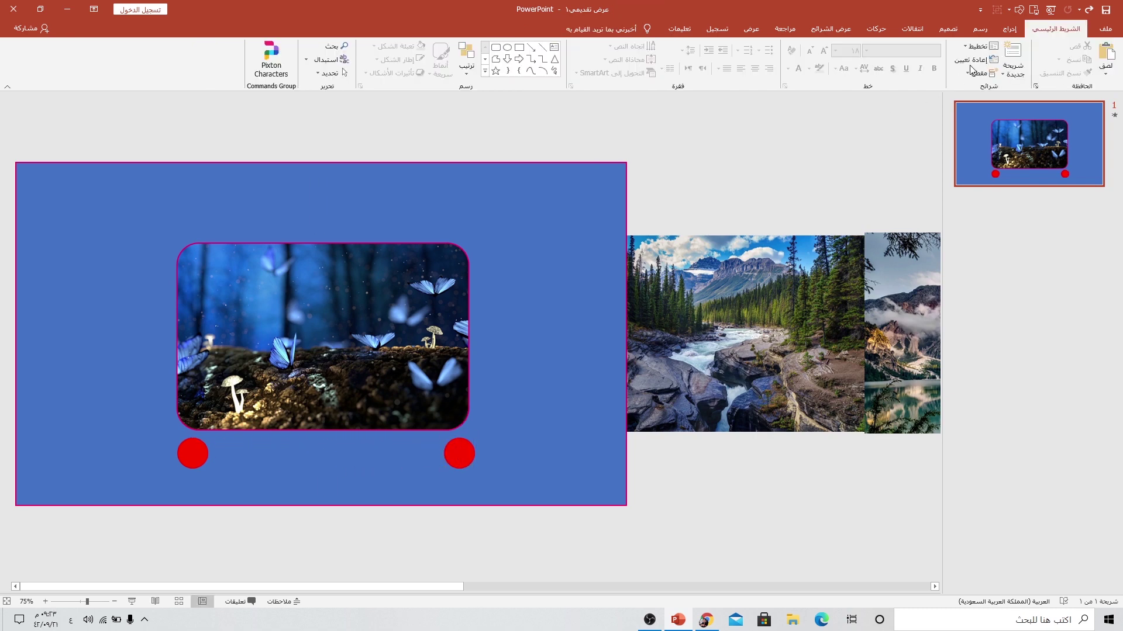
# Insert the play icon from the Interface icon category
pyautogui.click(1009, 29)
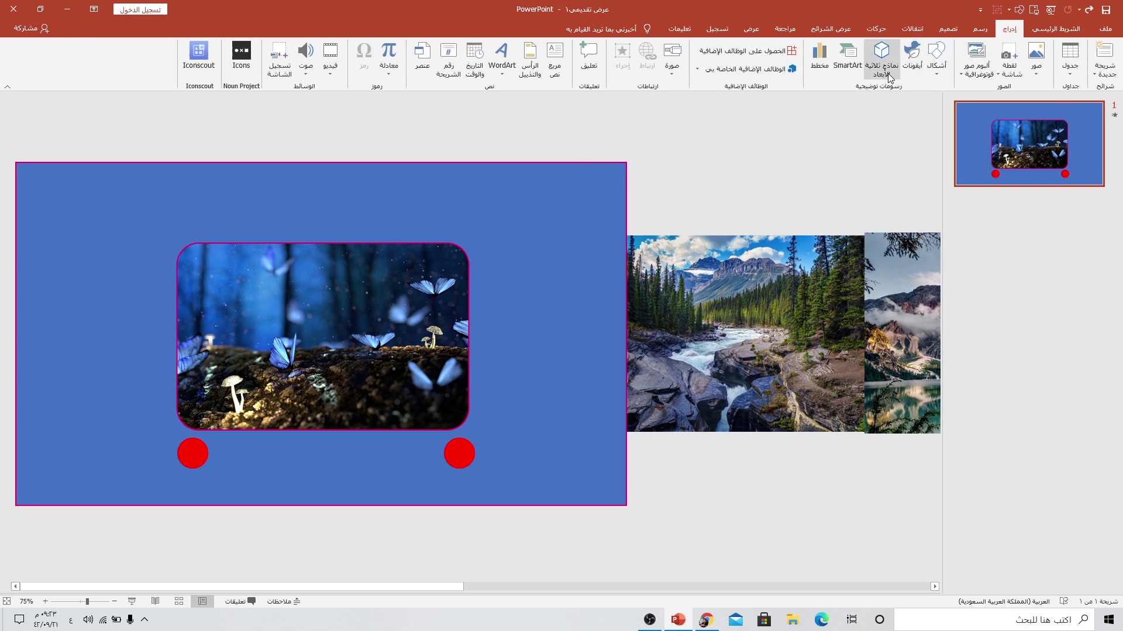
pyautogui.click(911, 58)
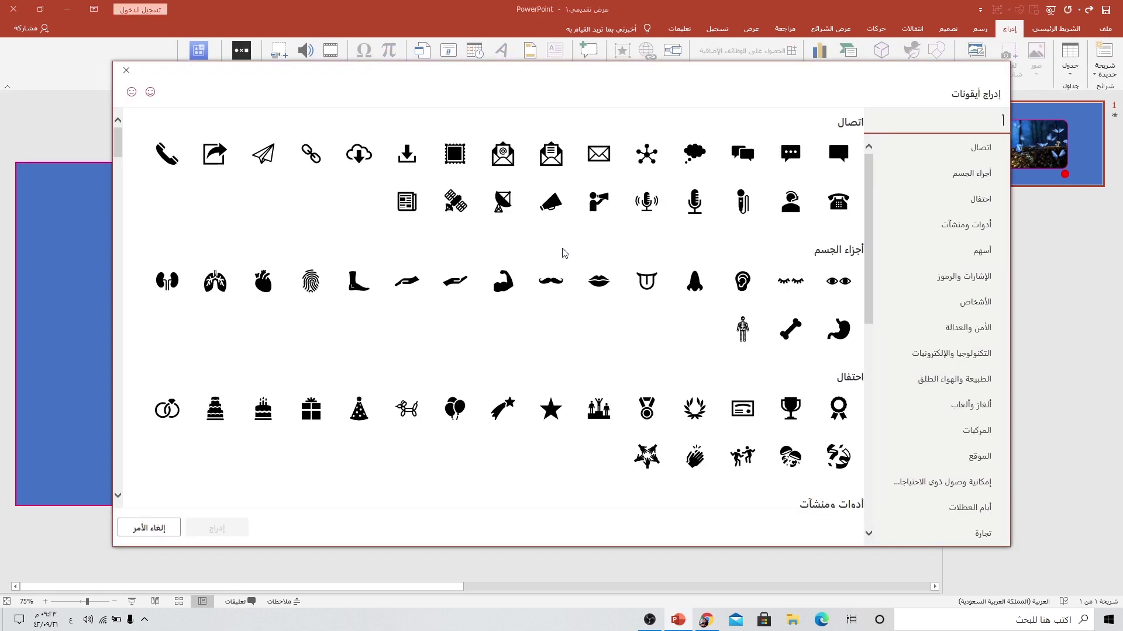
pyautogui.scroll(-5, 903, 351)
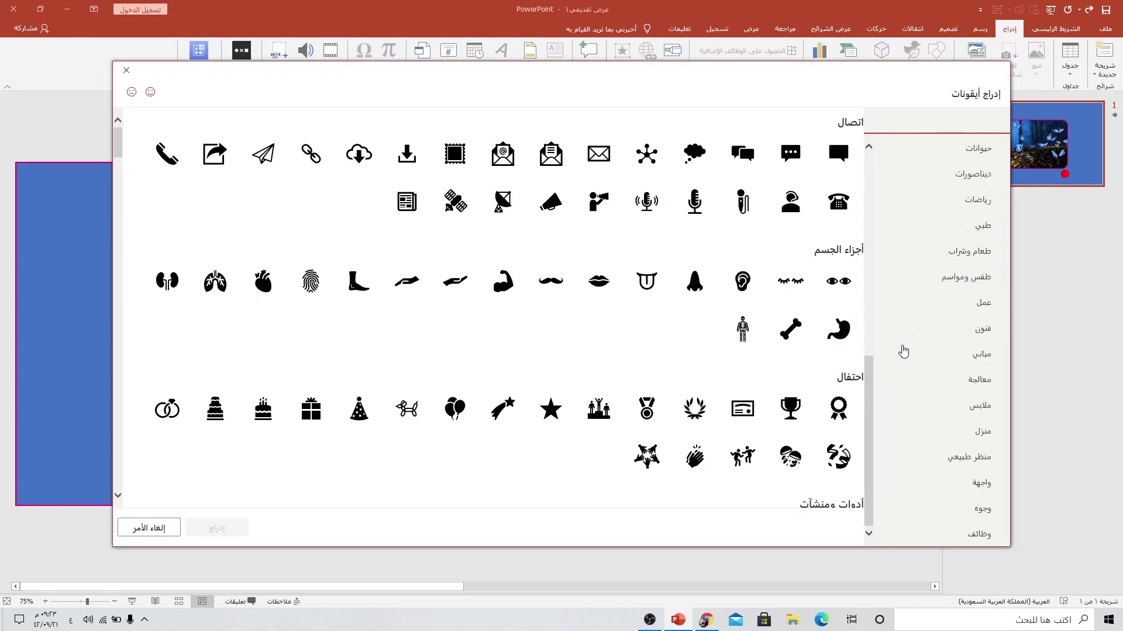
pyautogui.click(964, 493)
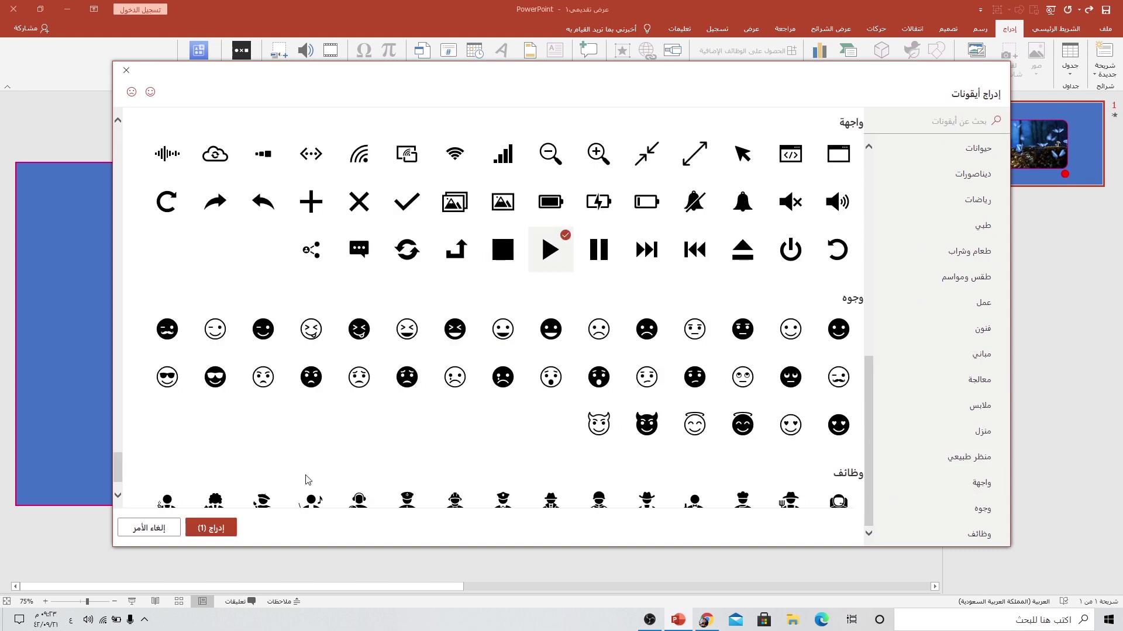
pyautogui.click(217, 528)
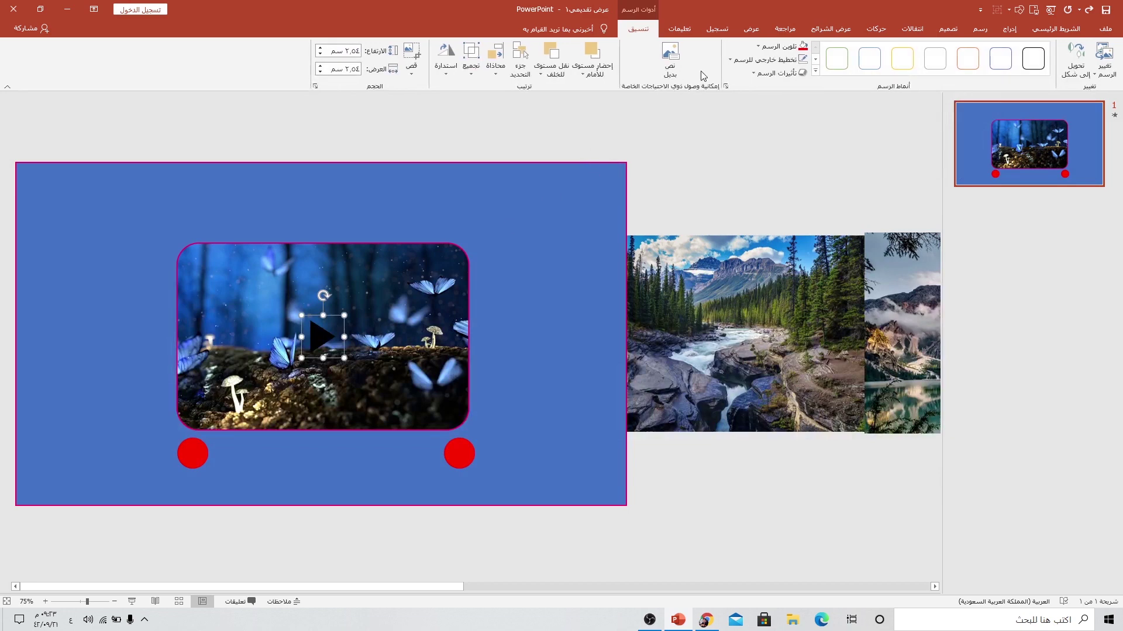
# Make the play icon white and place it on the right red circle
pyautogui.click(772, 46)
pyautogui.click(802, 72)
pyautogui.moveTo(316, 339)
pyautogui.mouseDown()
pyautogui.moveTo(192, 456)
pyautogui.moveTo(209, 443)
pyautogui.moveTo(459, 456)
pyautogui.mouseUp()
# Copy the play icon, flip it to point left, and place it on the left red circle
pyautogui.scroll(5, 462, 462)
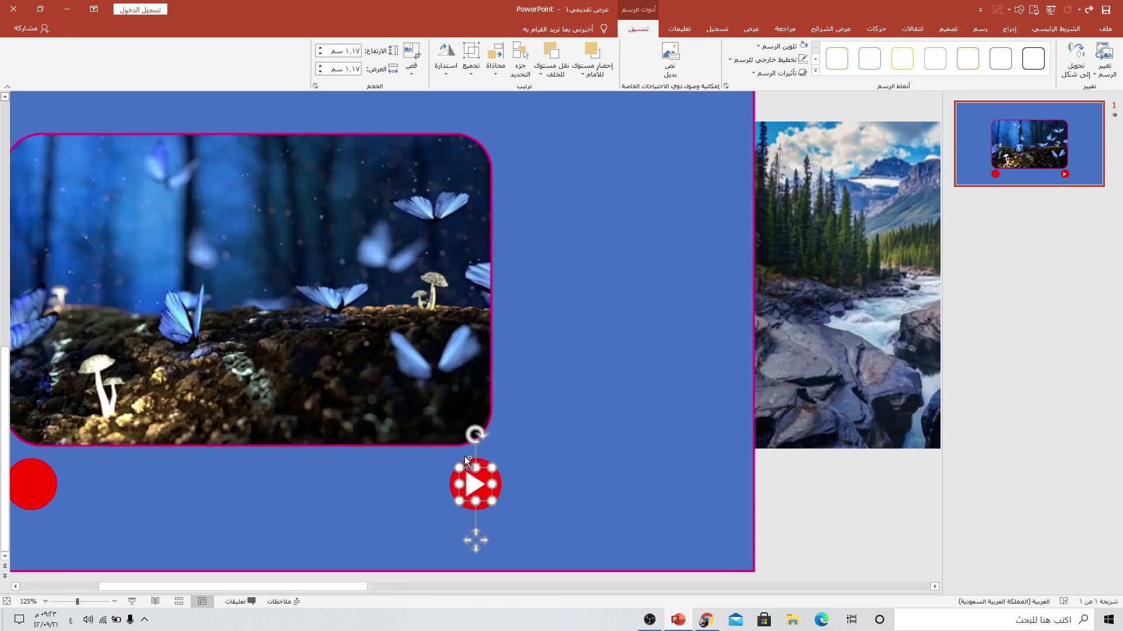
pyautogui.click(476, 487)
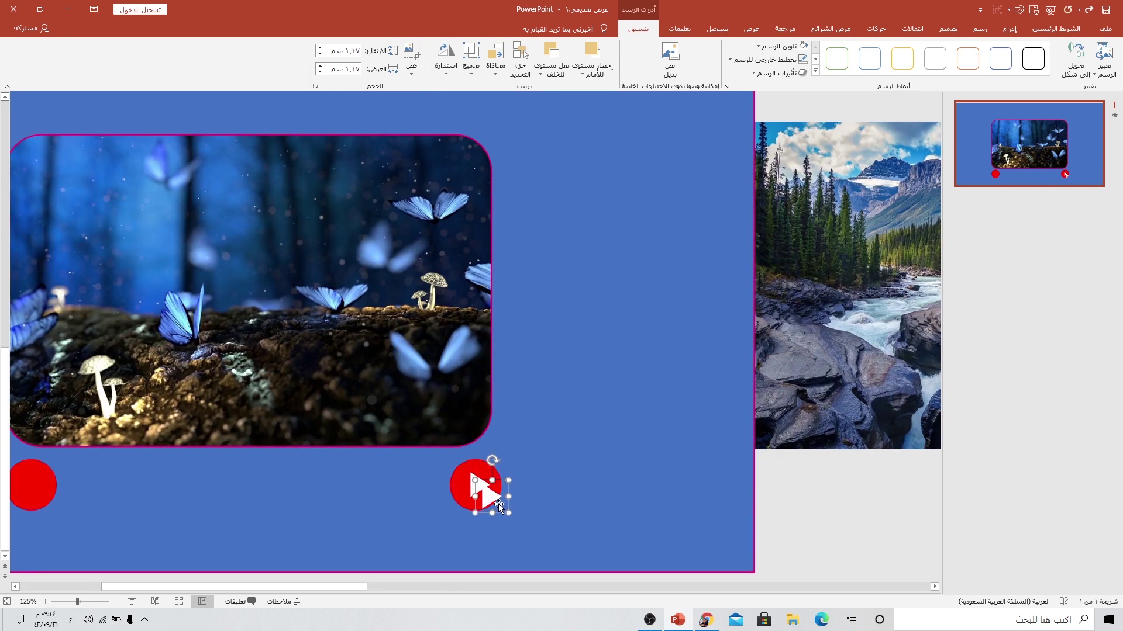
pyautogui.moveTo(480, 489); pyautogui.dragTo(365, 489)
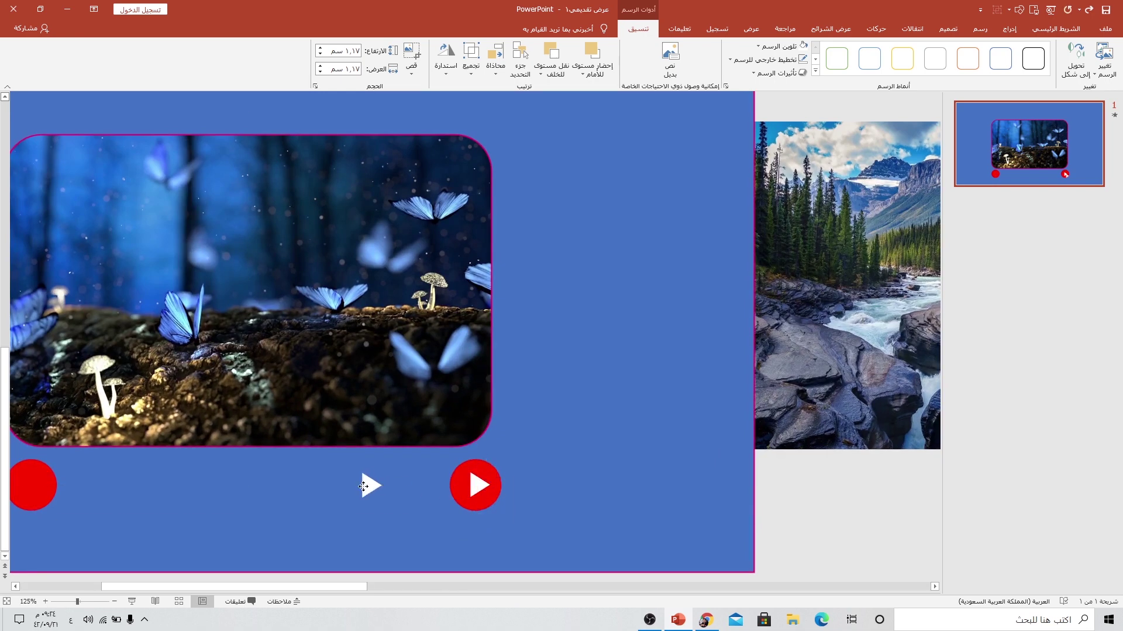
pyautogui.click(446, 79)
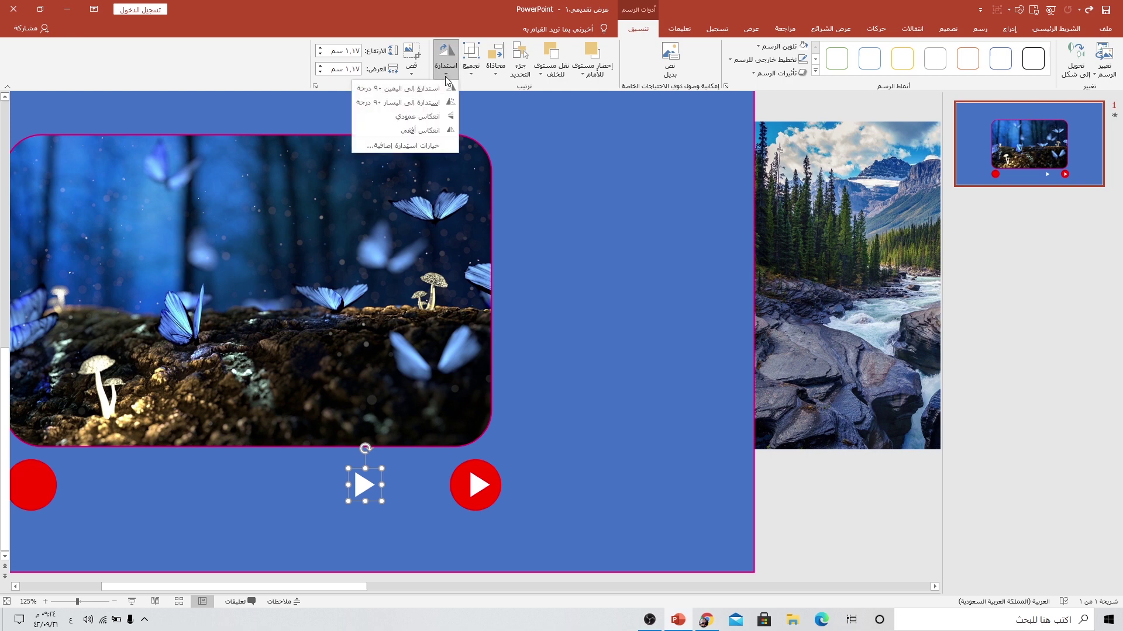
pyautogui.click(404, 131)
pyautogui.moveTo(365, 485); pyautogui.dragTo(27, 484)
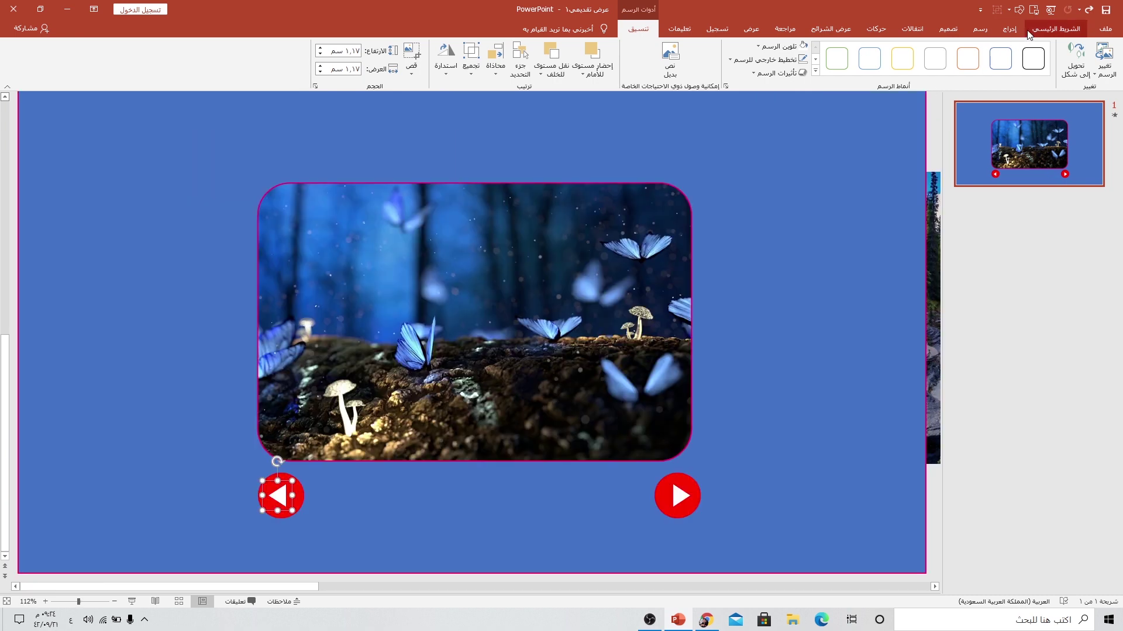
# Pick the Oval shape from the Insert Shapes gallery
pyautogui.click(1009, 29)
pyautogui.click(936, 59)
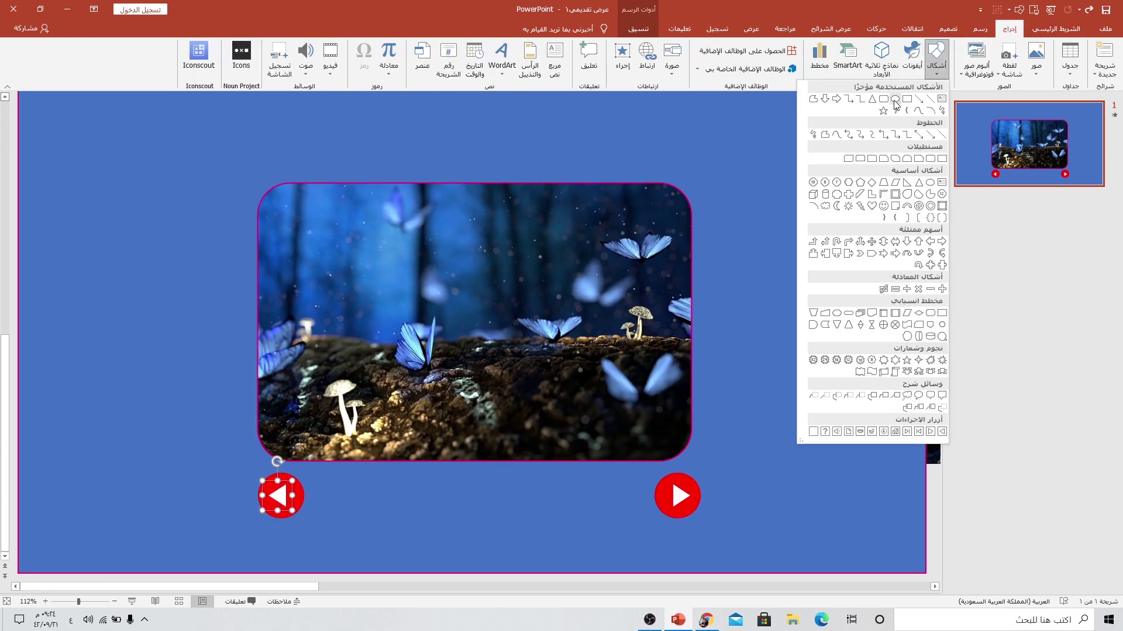
pyautogui.click(899, 98)
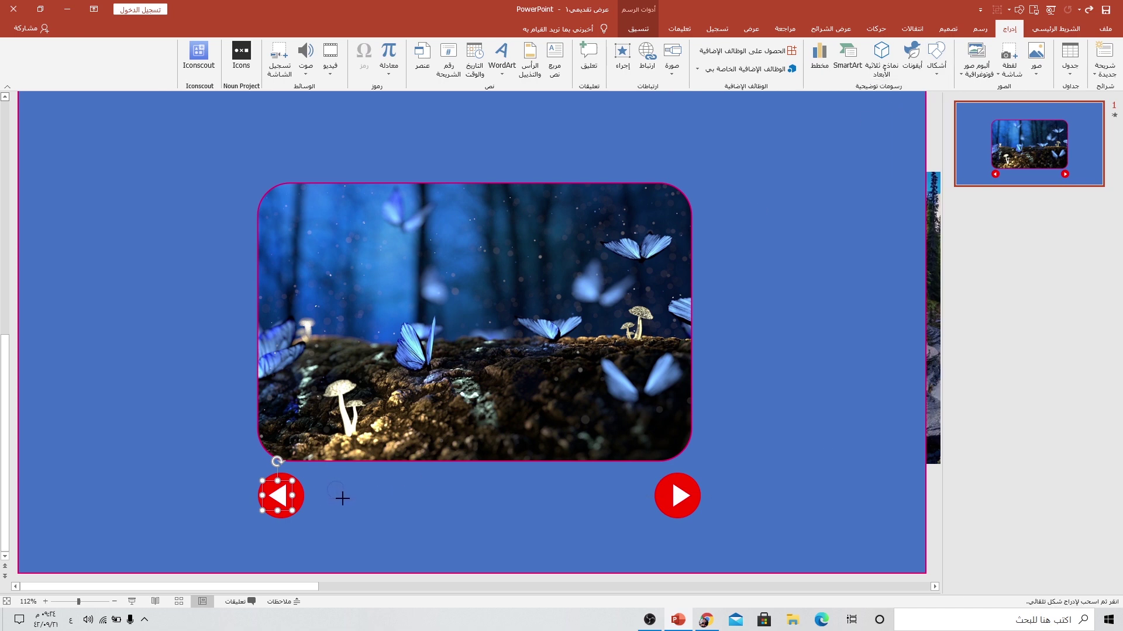
# Draw a small circle beside the left arrow, aligned with the arrow buttons
pyautogui.moveTo(343, 499); pyautogui.dragTo(327, 481)
pyautogui.moveTo(336, 524); pyautogui.dragTo(341, 526)
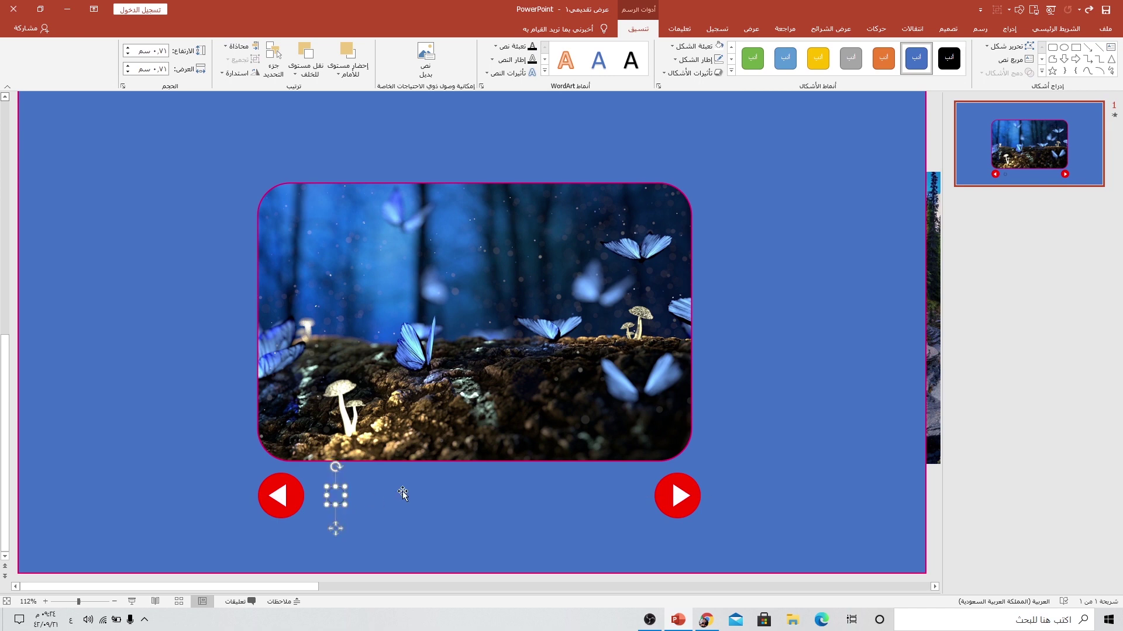
pyautogui.keyDown('ctrl'); pyautogui.scroll(-5, 402, 491); pyautogui.keyUp('ctrl')
pyautogui.keyDown('ctrl'); pyautogui.scroll(-3, 402, 491); pyautogui.keyUp('ctrl')
pyautogui.keyDown('ctrl'); pyautogui.scroll(-1, 402, 490); pyautogui.keyUp('ctrl')
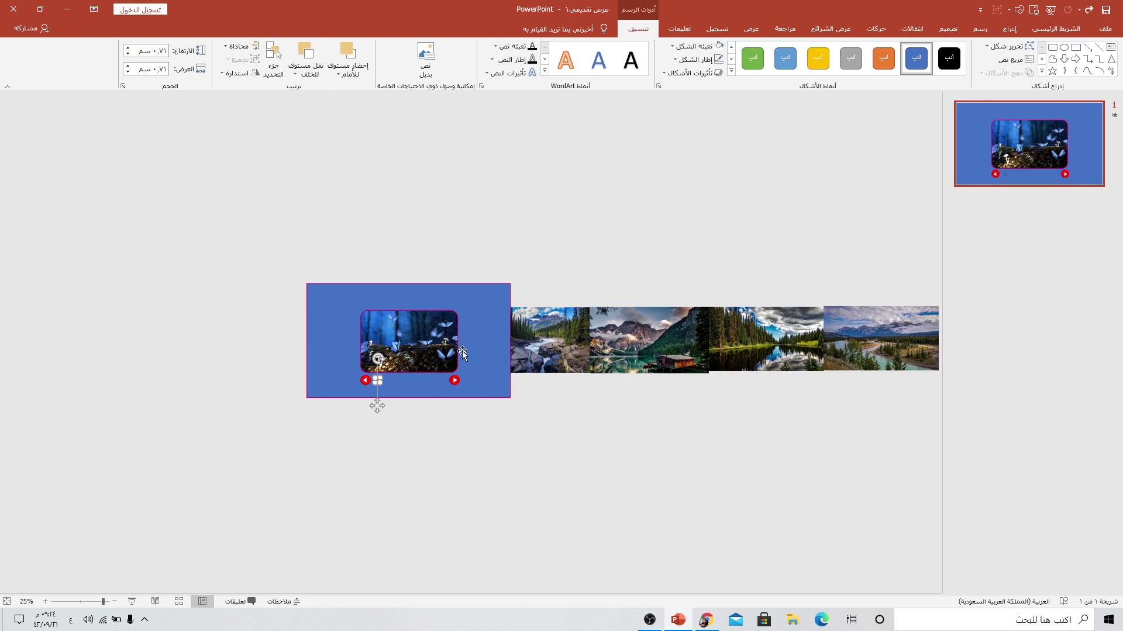
pyautogui.keyDown('ctrl'); pyautogui.scroll(4, 429, 437); pyautogui.keyUp('ctrl')
pyautogui.keyDown('ctrl'); pyautogui.scroll(1, 430, 438); pyautogui.keyUp('ctrl')
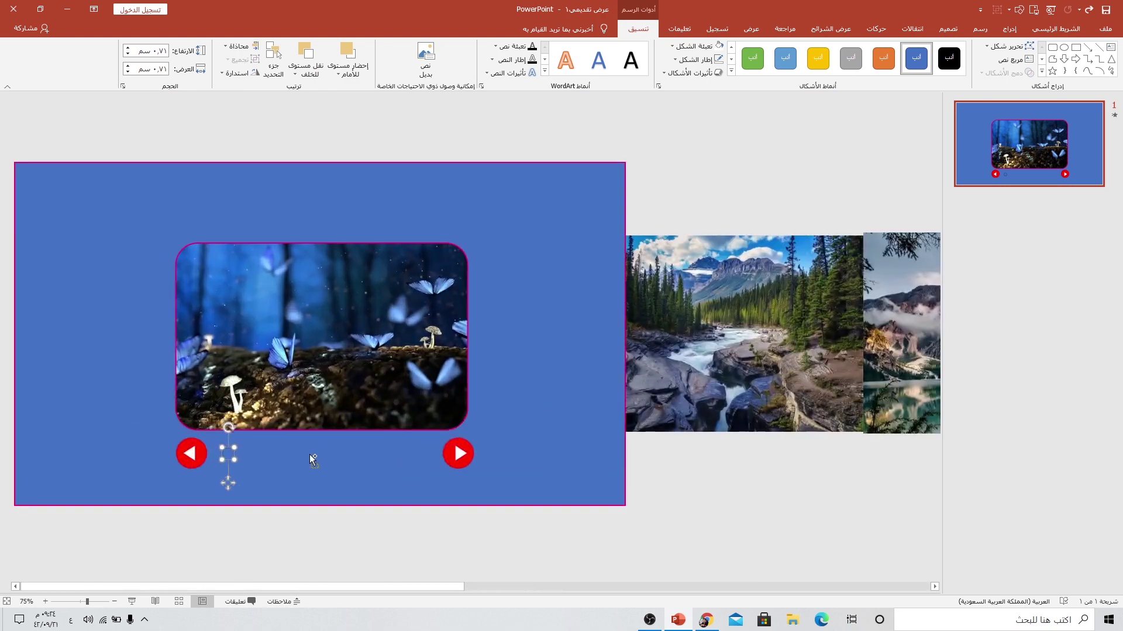
pyautogui.keyDown('ctrl'); pyautogui.scroll(2, 310, 456); pyautogui.keyUp('ctrl')
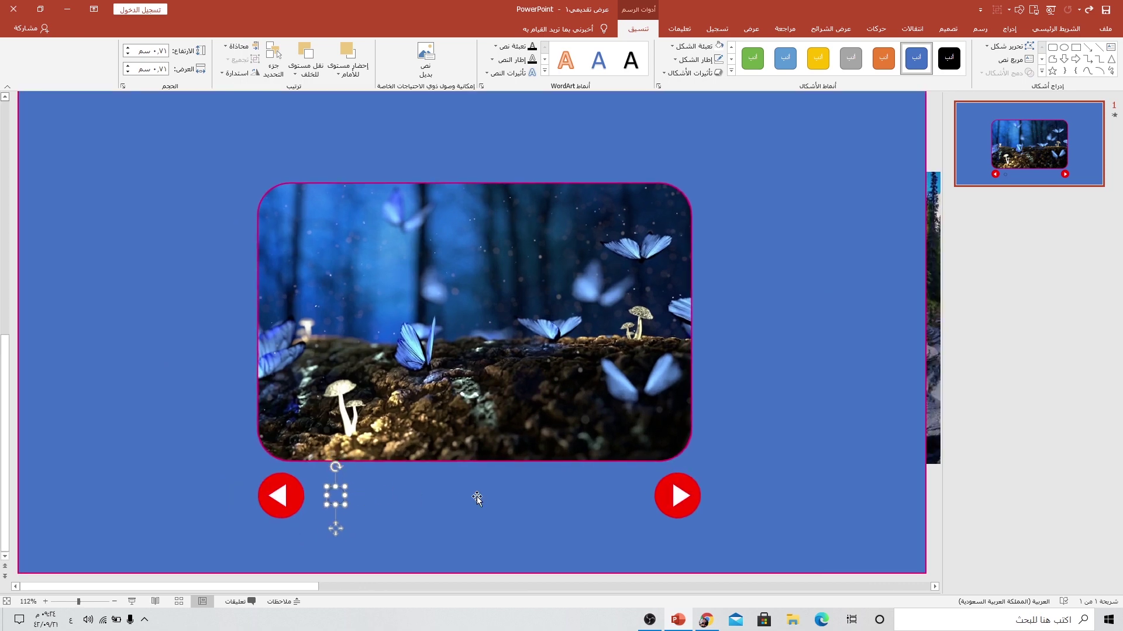
# Give the circle no fill and a white 2¼ pt outline
pyautogui.click(694, 48)
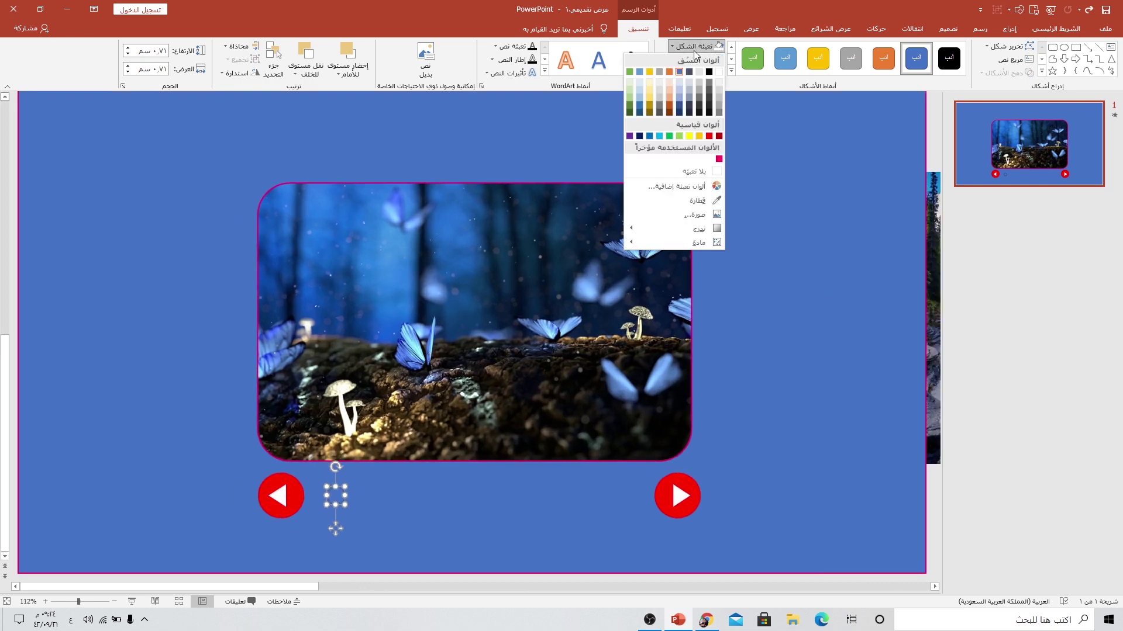
pyautogui.click(696, 171)
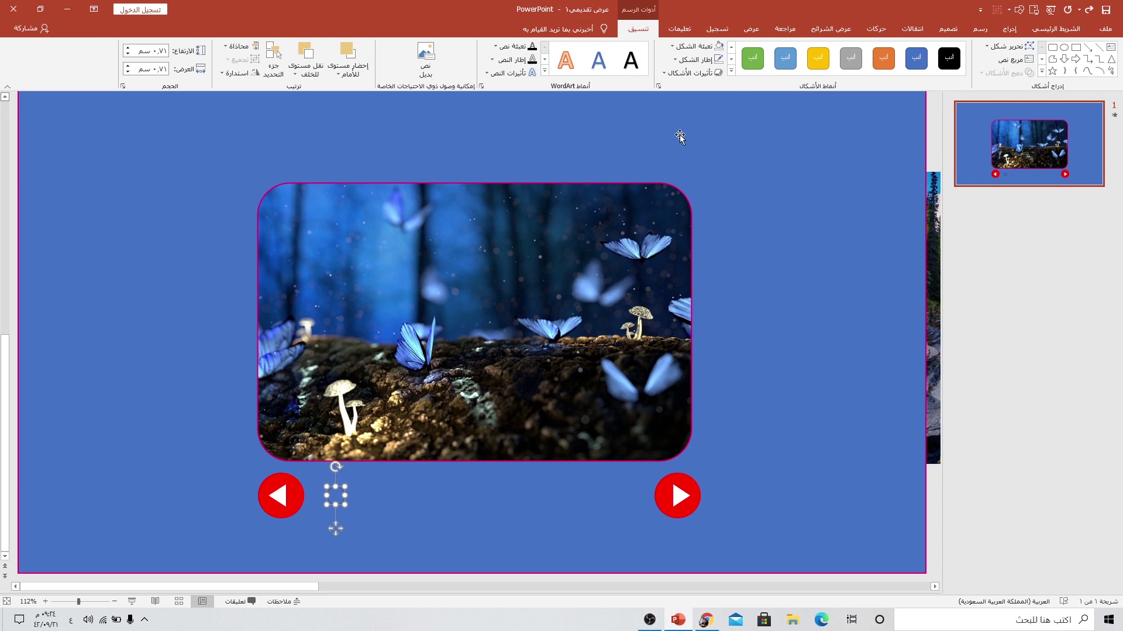
pyautogui.click(696, 60)
pyautogui.click(719, 85)
pyautogui.click(696, 60)
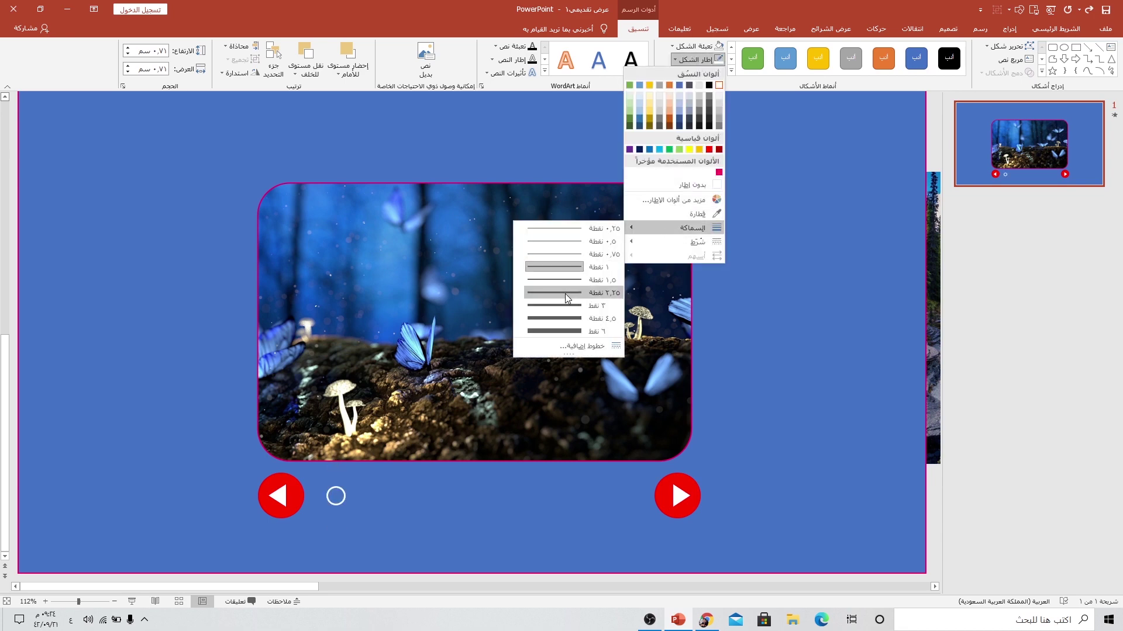
pyautogui.click(563, 301)
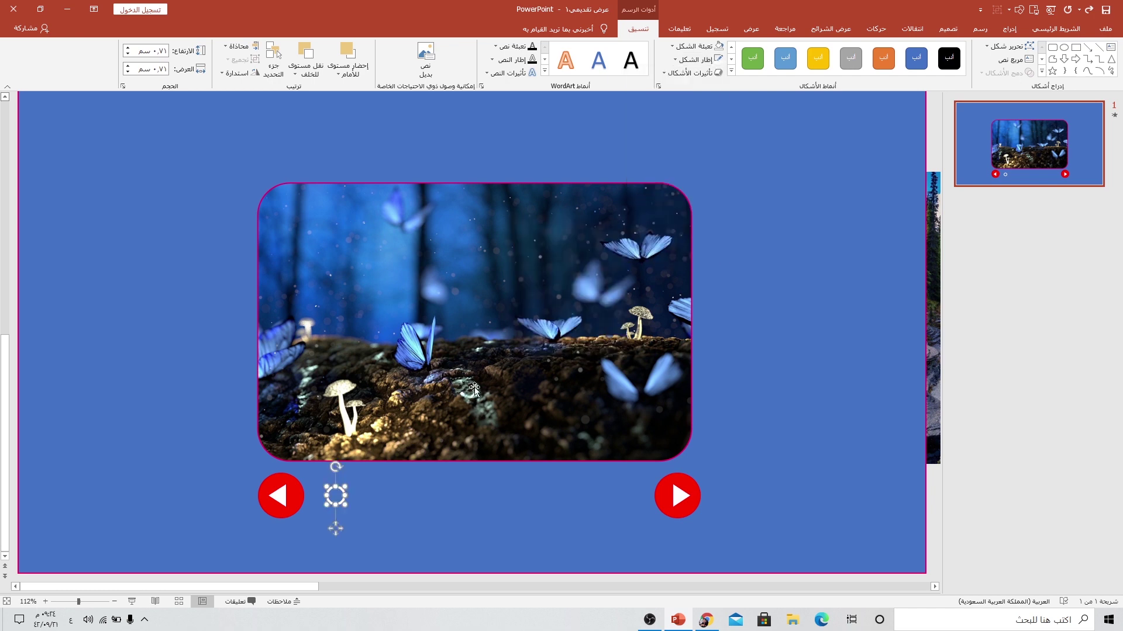
# Copy the circle into a row of five evenly spaced dots centred between the arrows
pyautogui.moveTo(343, 531); pyautogui.dragTo(32, 536)
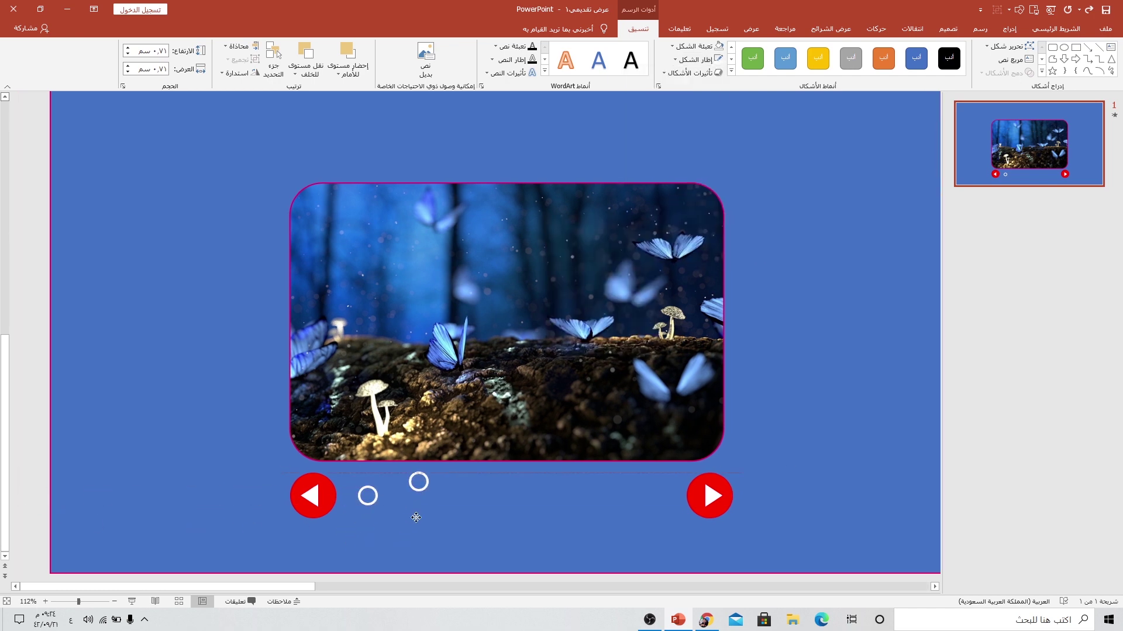
pyautogui.moveTo(33, 535); pyautogui.dragTo(426, 531)
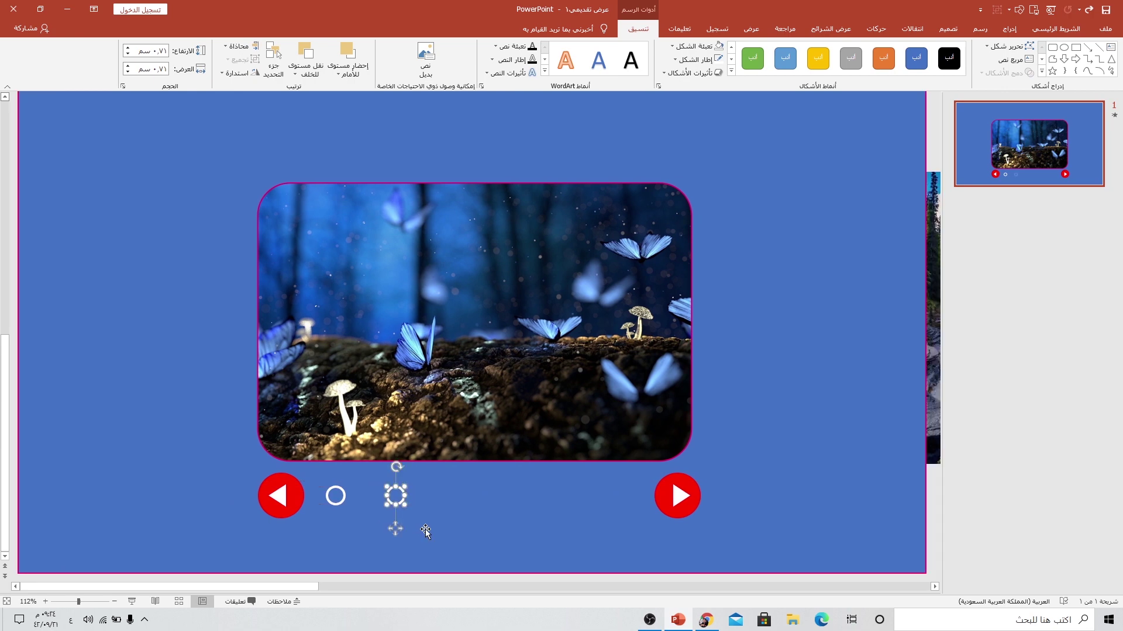
pyautogui.hotkey('ctrl', 'd')
pyautogui.hotkey('ctrl', 'd')
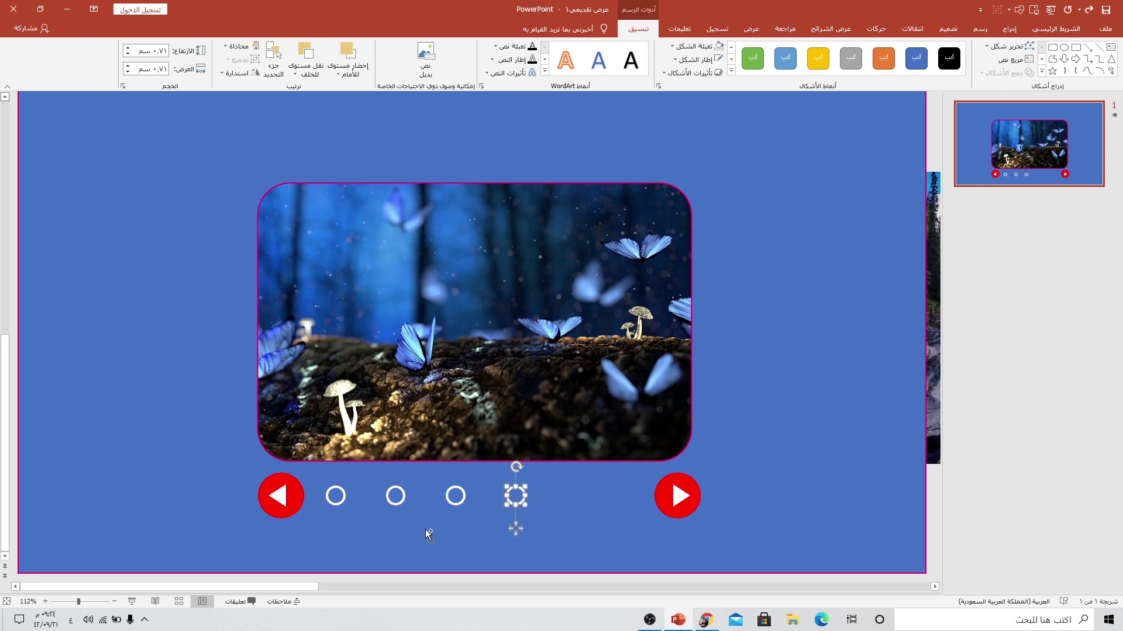
pyautogui.hotkey('ctrl', 'd')
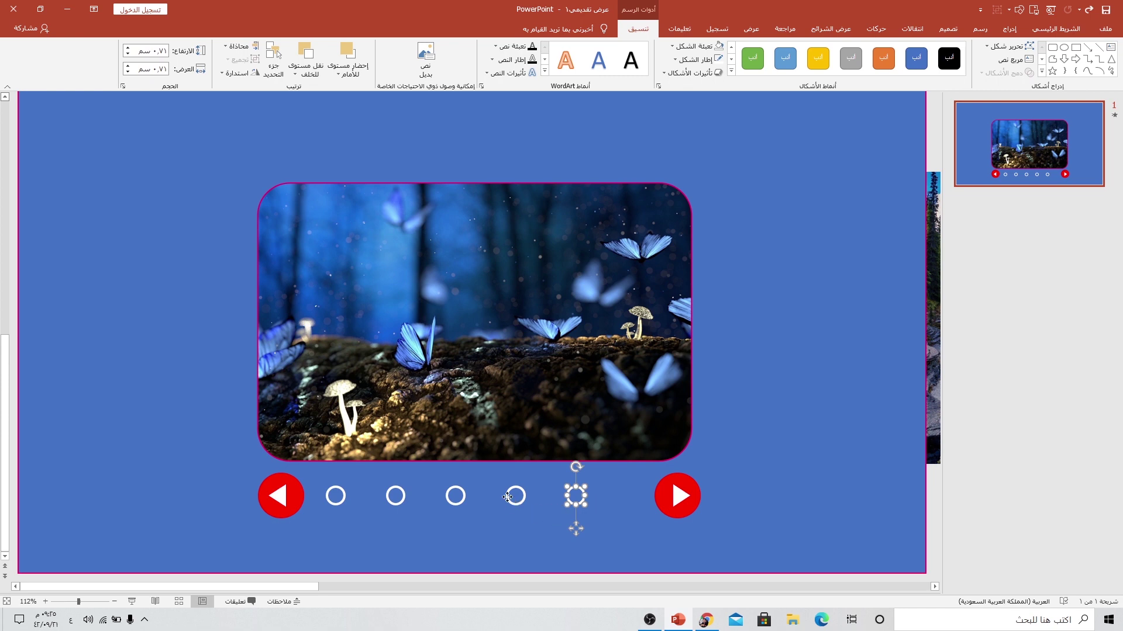
pyautogui.keyDown('shift'); pyautogui.click(507, 497); pyautogui.keyUp('shift')
pyautogui.keyDown('shift'); pyautogui.click(460, 504); pyautogui.keyUp('shift')
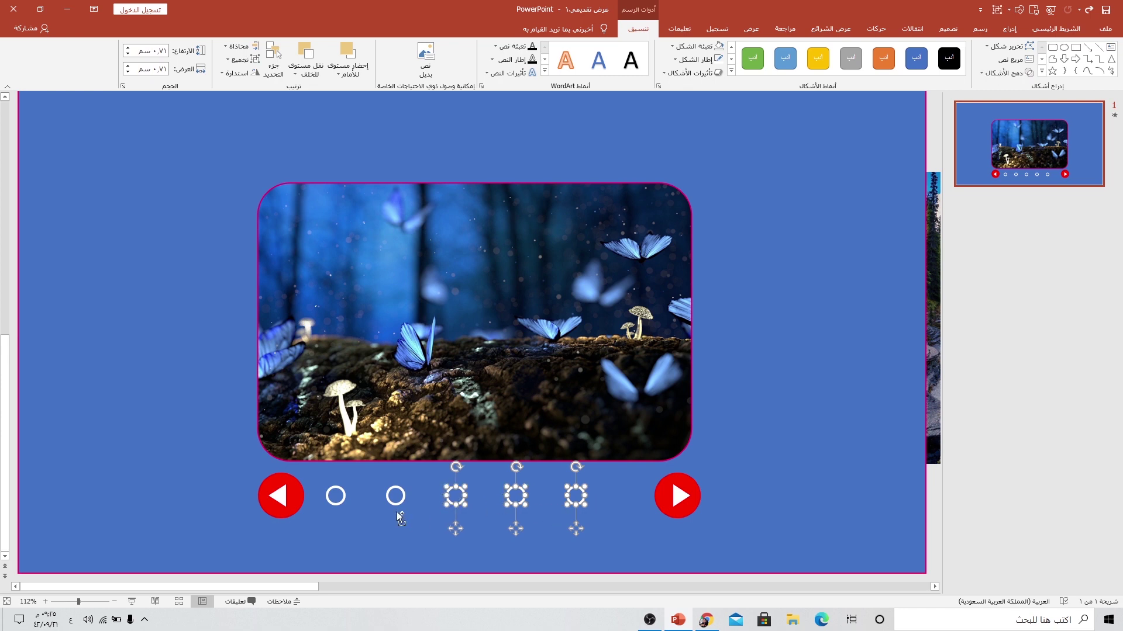
pyautogui.keyDown('shift'); pyautogui.click(394, 502); pyautogui.keyUp('shift')
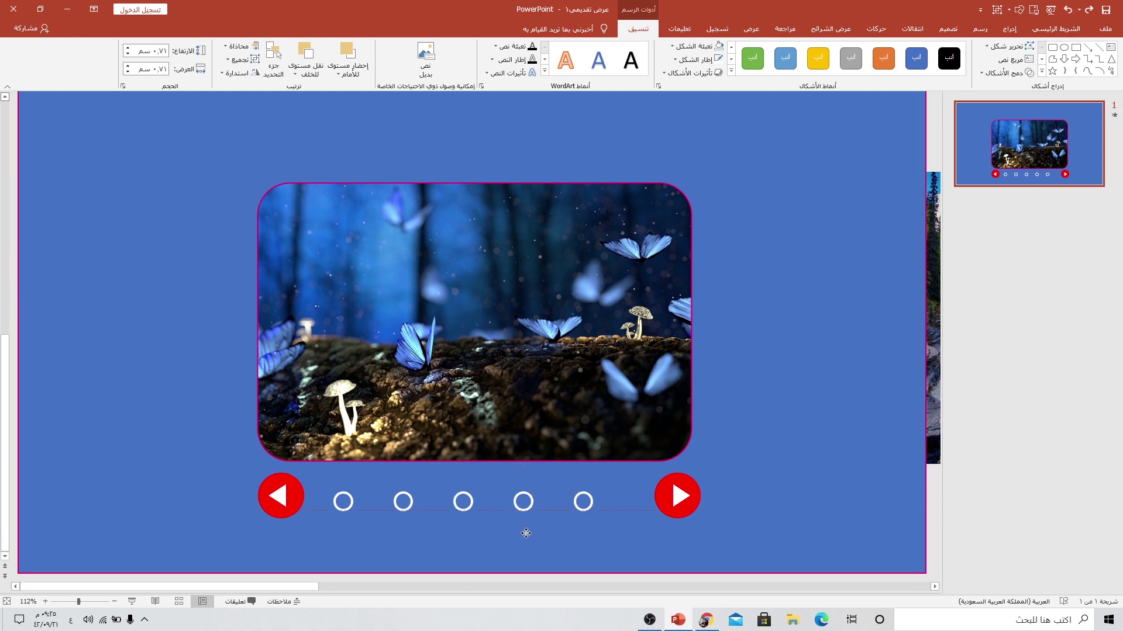
pyautogui.moveTo(517, 527); pyautogui.dragTo(541, 534)
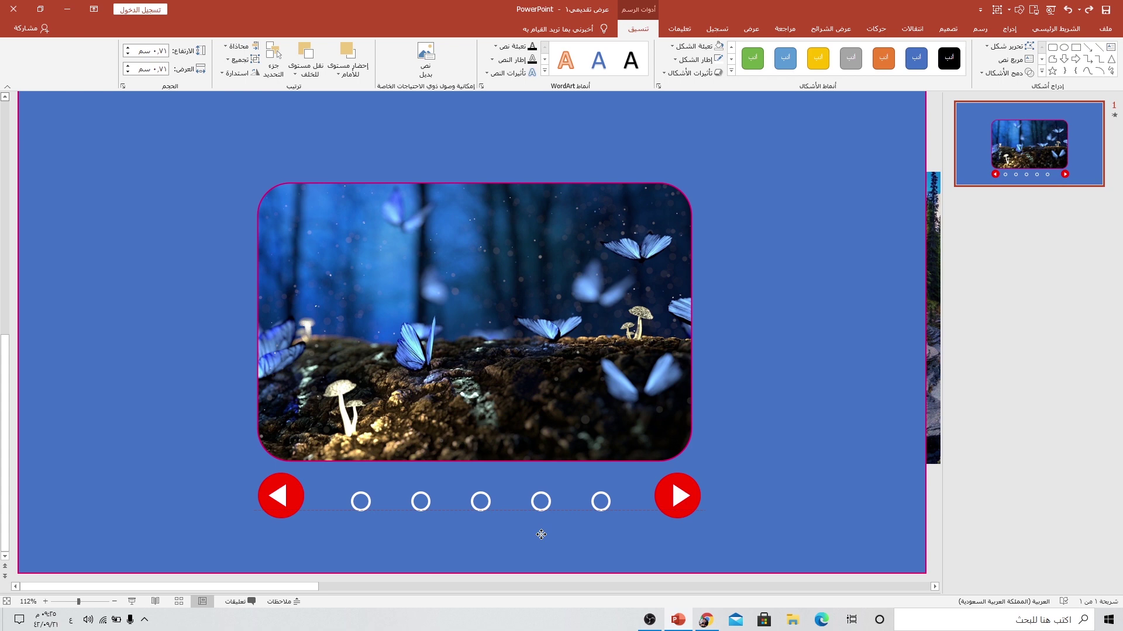
# Outline the rightmost dot in red as the active indicator
pyautogui.click(600, 502)
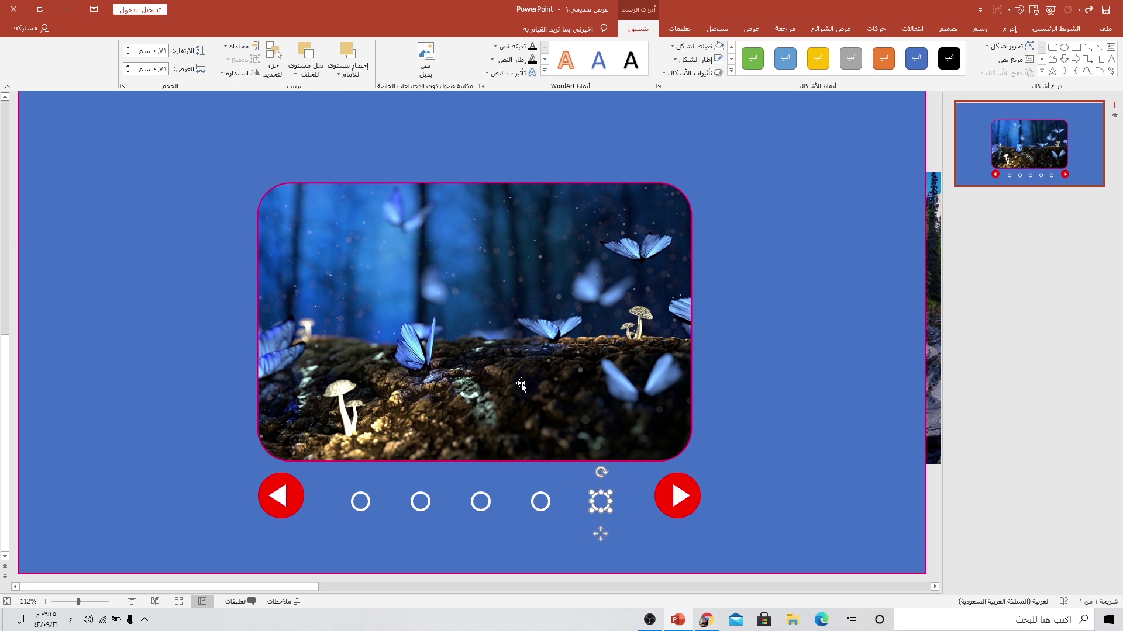
pyautogui.click(695, 62)
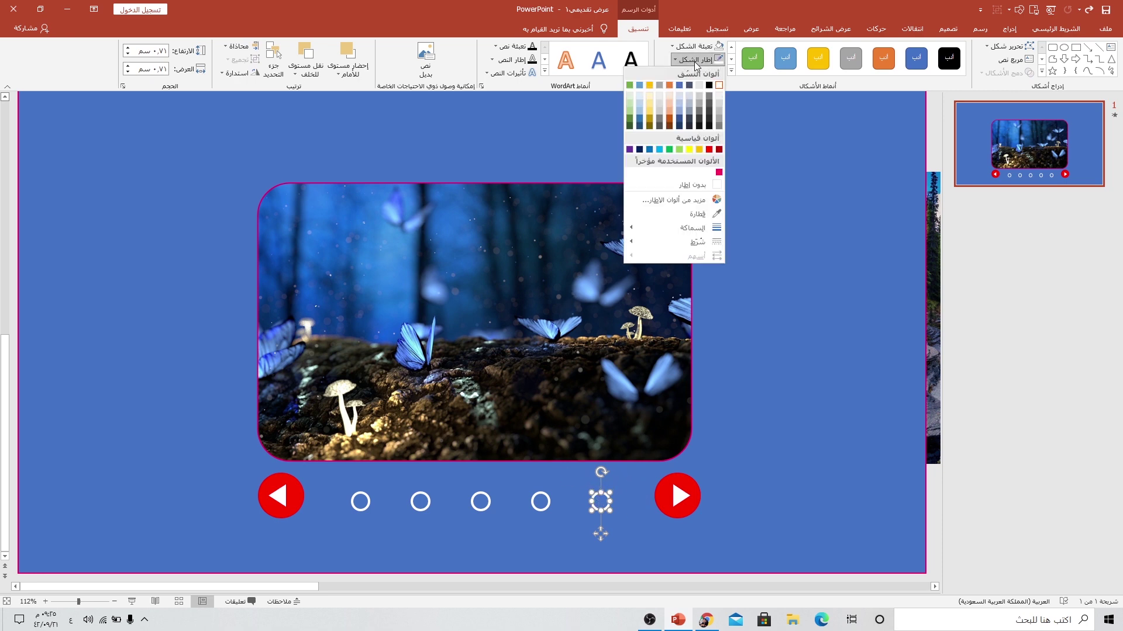
pyautogui.click(709, 150)
pyautogui.click(610, 493)
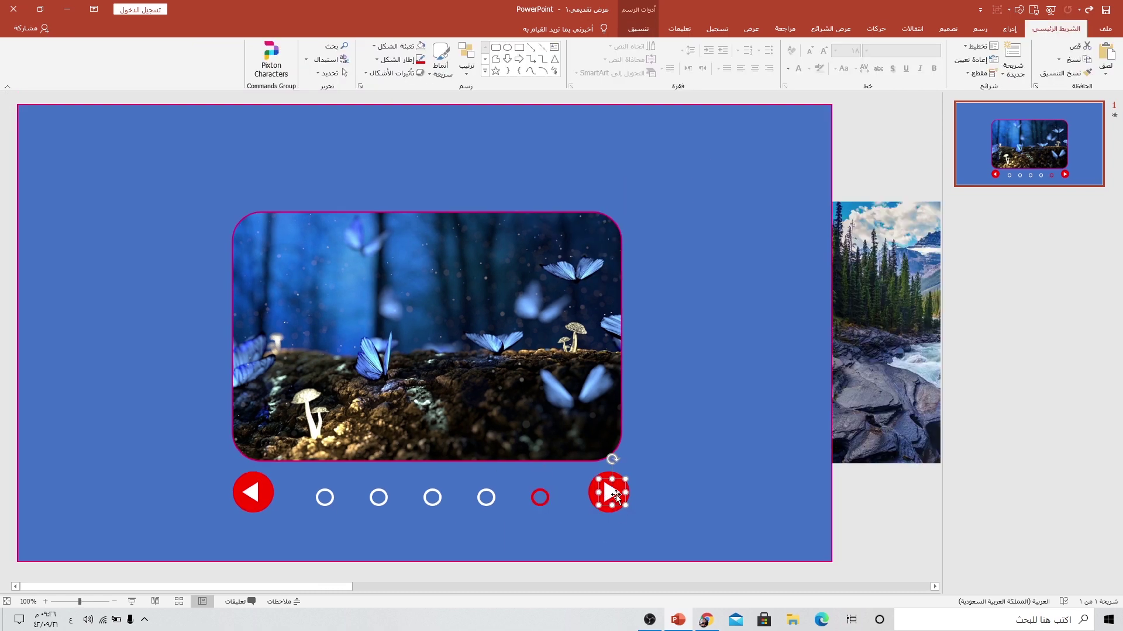
# Give the right arrow a click action hyperlinking to Previous Slide
pyautogui.click(1009, 29)
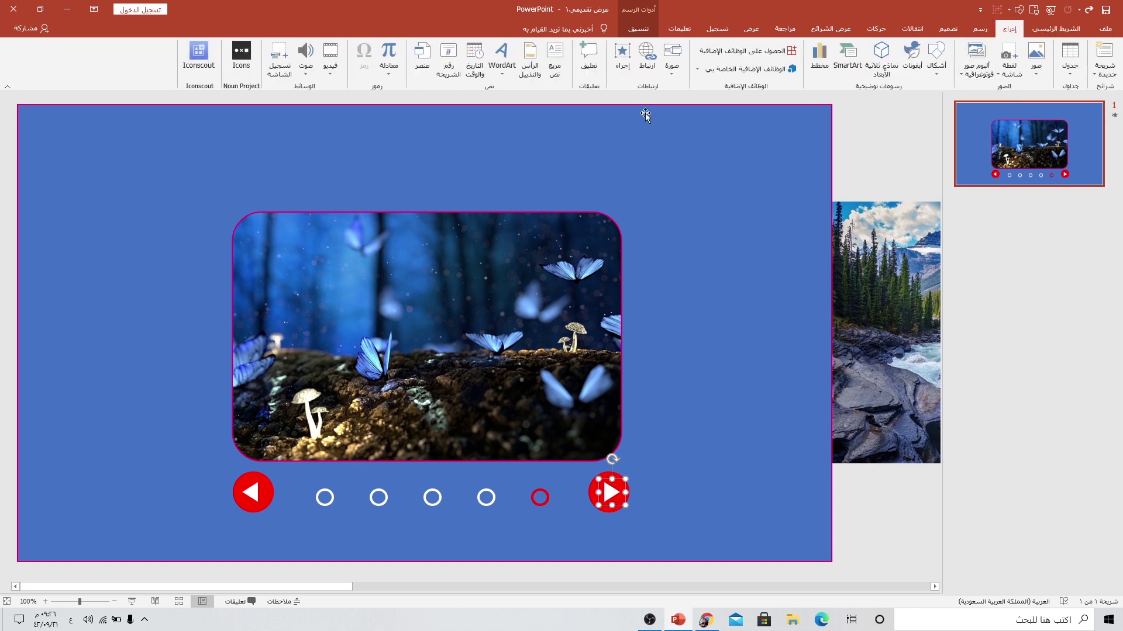
pyautogui.click(623, 65)
pyautogui.click(643, 260)
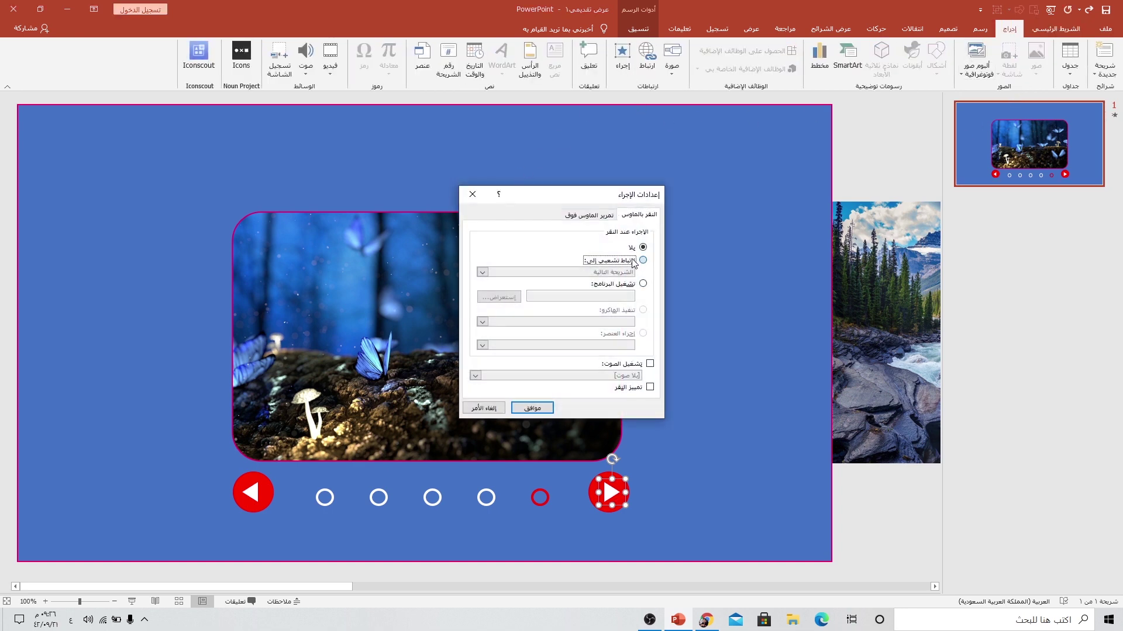
pyautogui.click(611, 272)
pyautogui.click(581, 294)
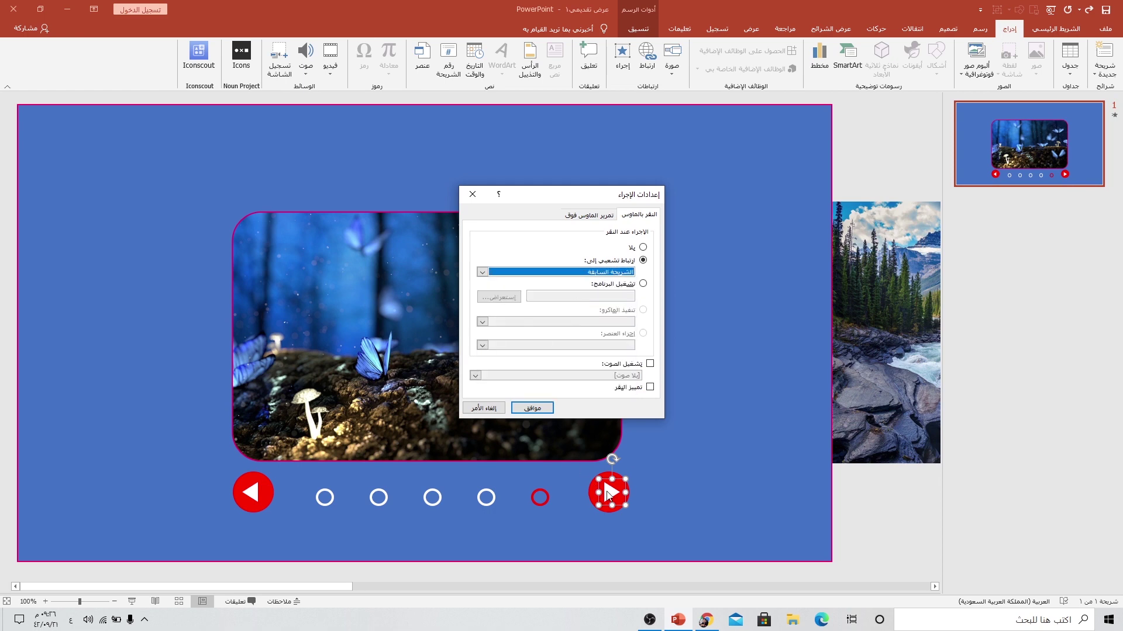
pyautogui.click(537, 408)
# Give the left arrow a click action hyperlinking to Next Slide
pyautogui.click(251, 491)
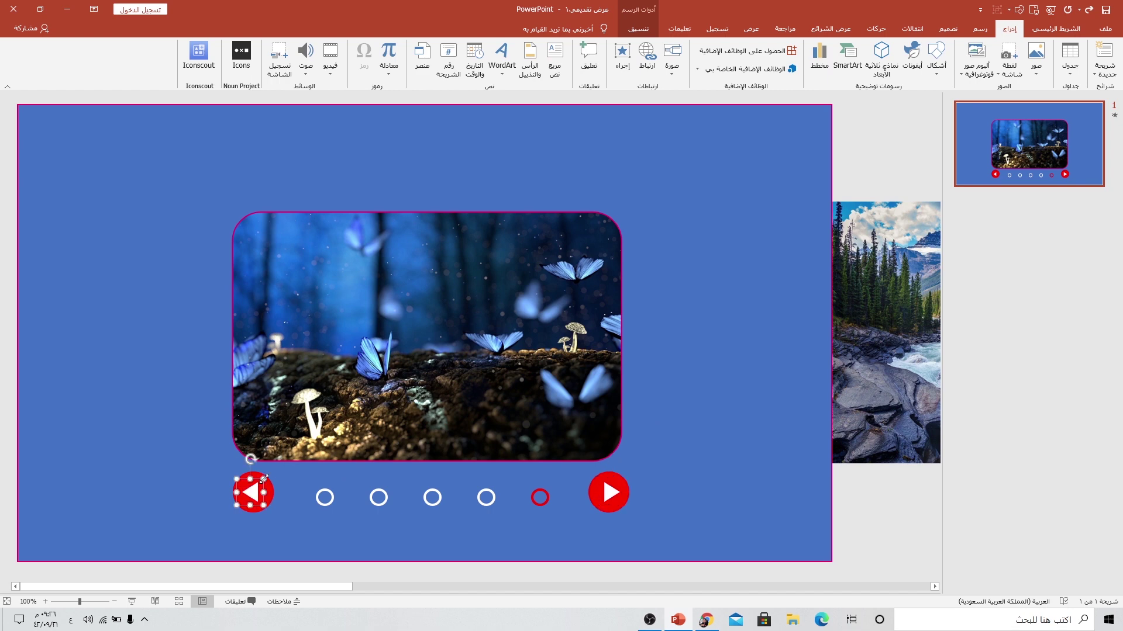
pyautogui.click(624, 65)
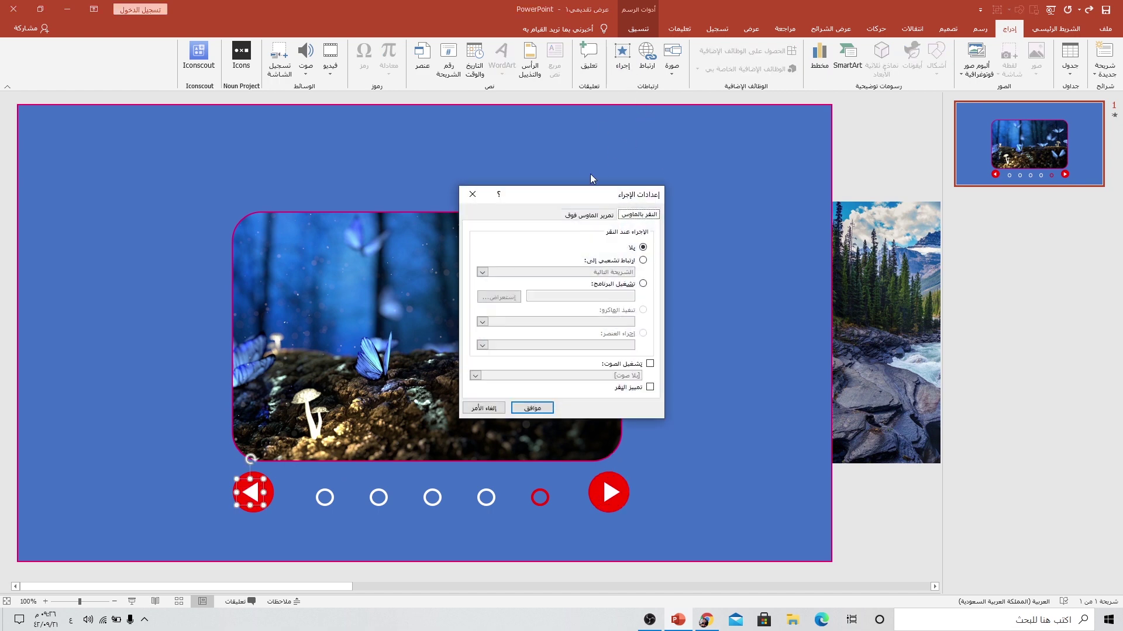
pyautogui.click(603, 261)
pyautogui.click(600, 272)
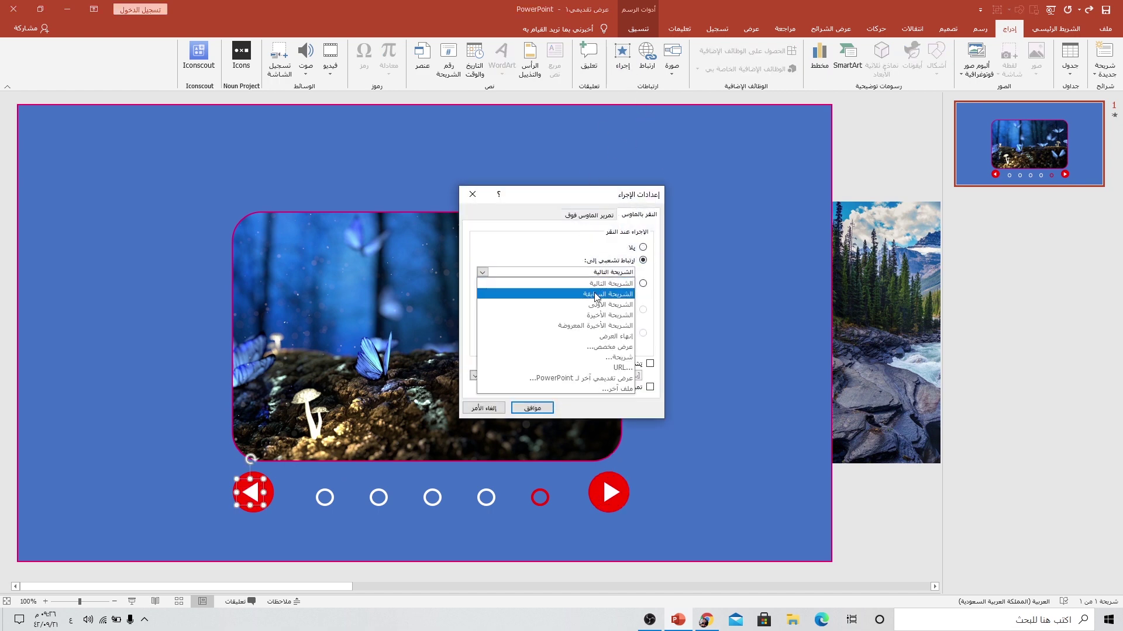
pyautogui.click(594, 282)
pyautogui.click(532, 408)
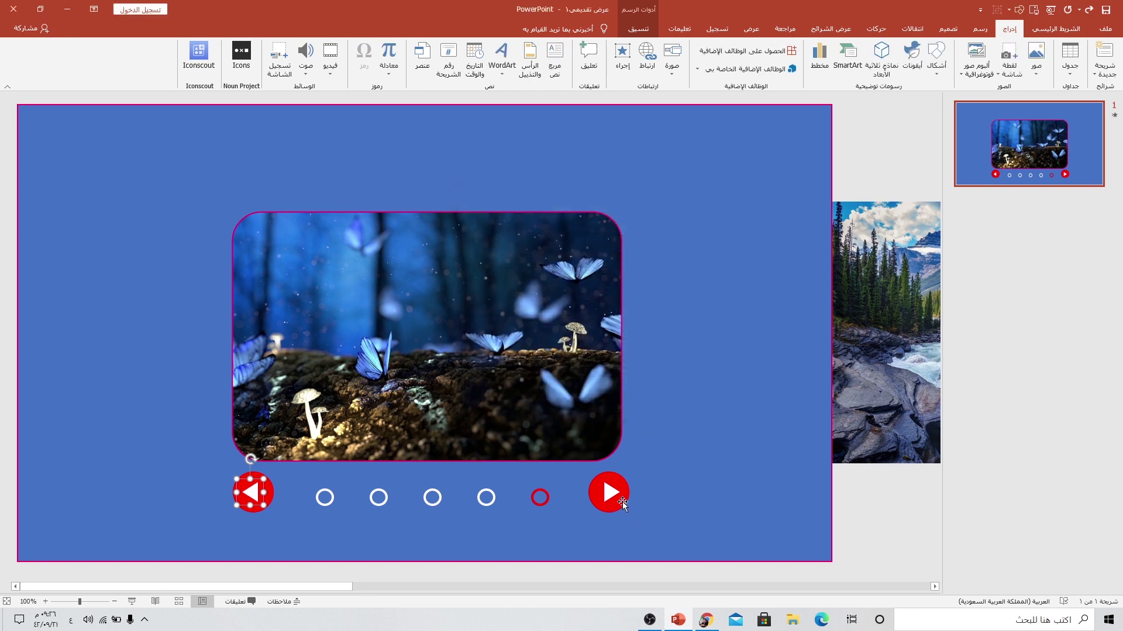
pyautogui.scroll(-5, 231, 571)
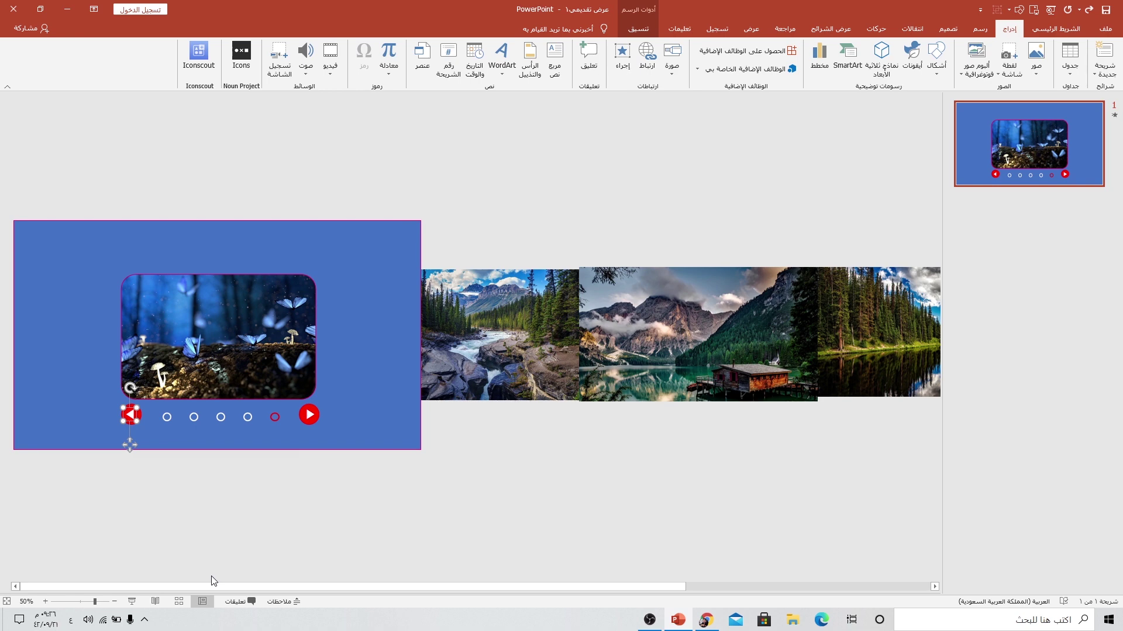
# Select the large blue background rectangle and open its Format Shape pane
pyautogui.click(345, 356)
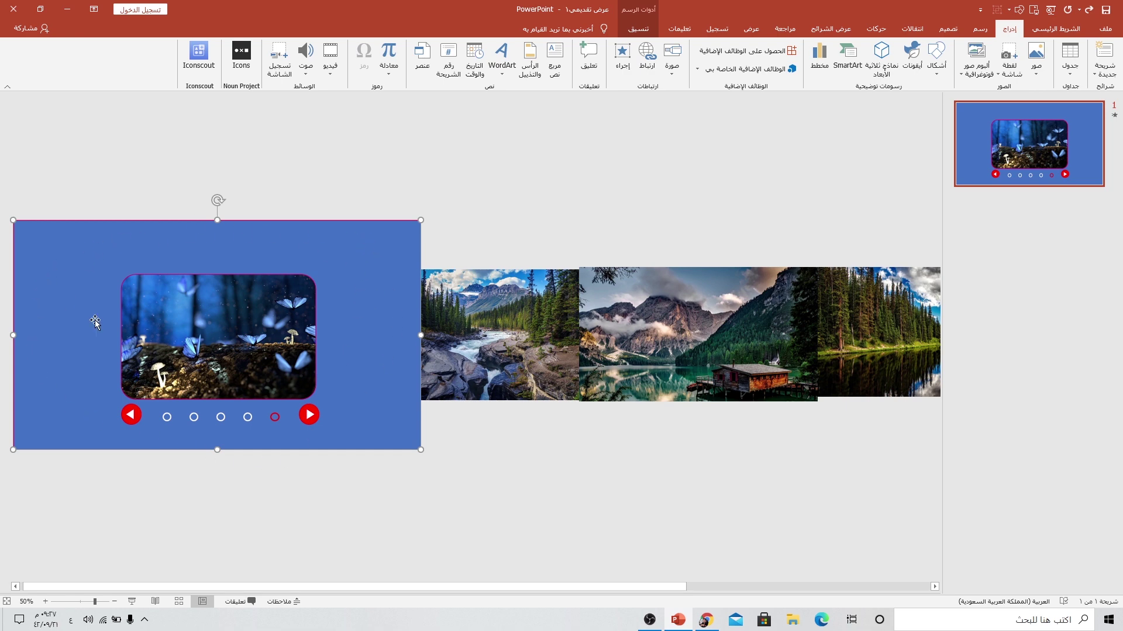
pyautogui.keyDown('ctrl'); pyautogui.scroll(1, 58, 364); pyautogui.keyUp('ctrl')
pyautogui.keyDown('ctrl'); pyautogui.scroll(2, 58, 363); pyautogui.keyUp('ctrl')
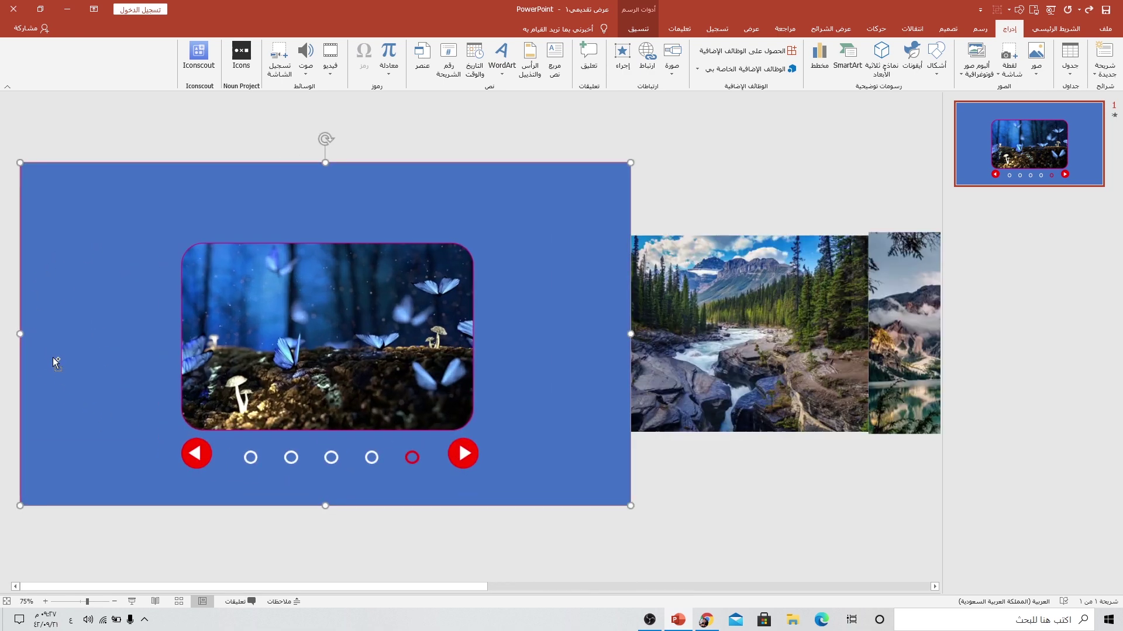
pyautogui.keyDown('ctrl'); pyautogui.scroll(2, 115, 413); pyautogui.keyUp('ctrl')
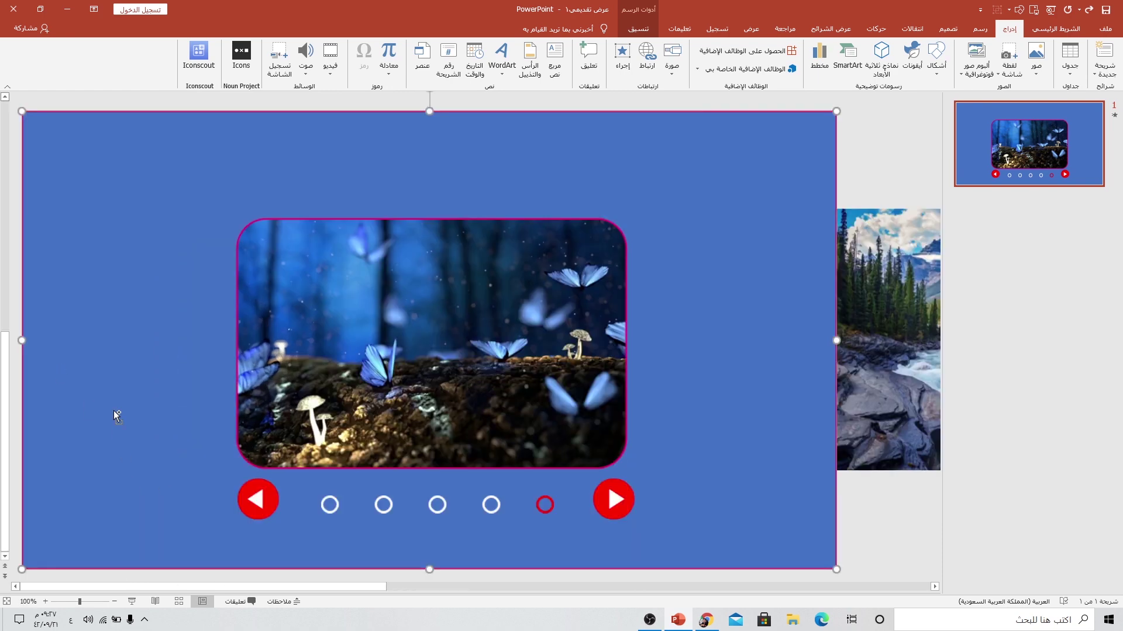
pyautogui.keyDown('ctrl'); pyautogui.scroll(1, 115, 414); pyautogui.keyUp('ctrl')
pyautogui.keyDown('ctrl'); pyautogui.scroll(-1, 116, 414); pyautogui.keyUp('ctrl')
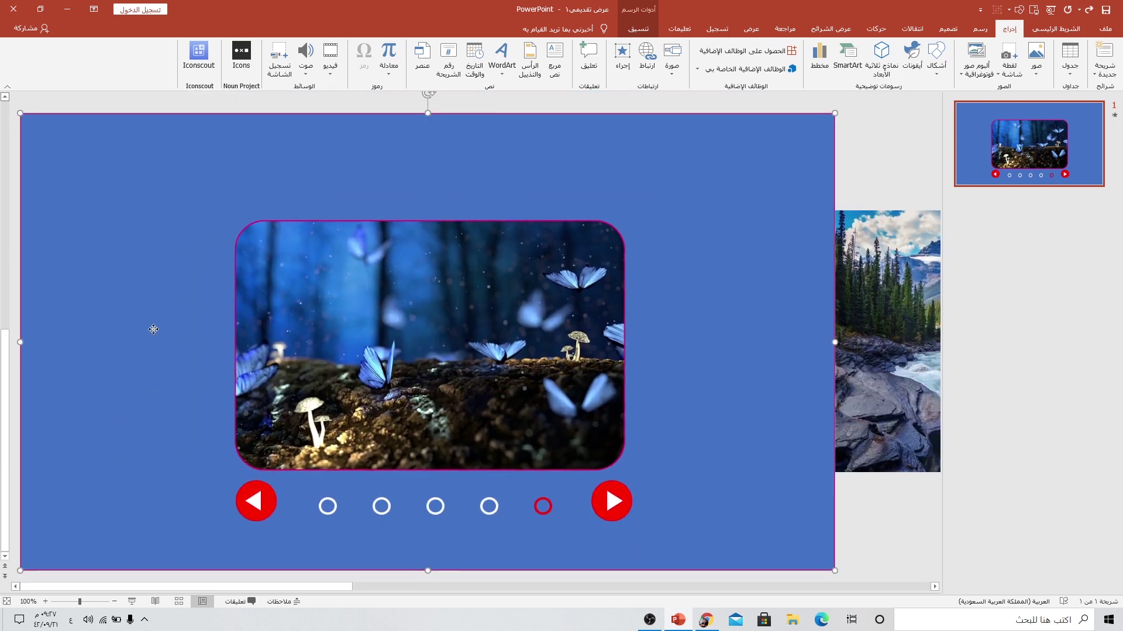
pyautogui.rightClick(152, 328)
pyautogui.click(107, 544)
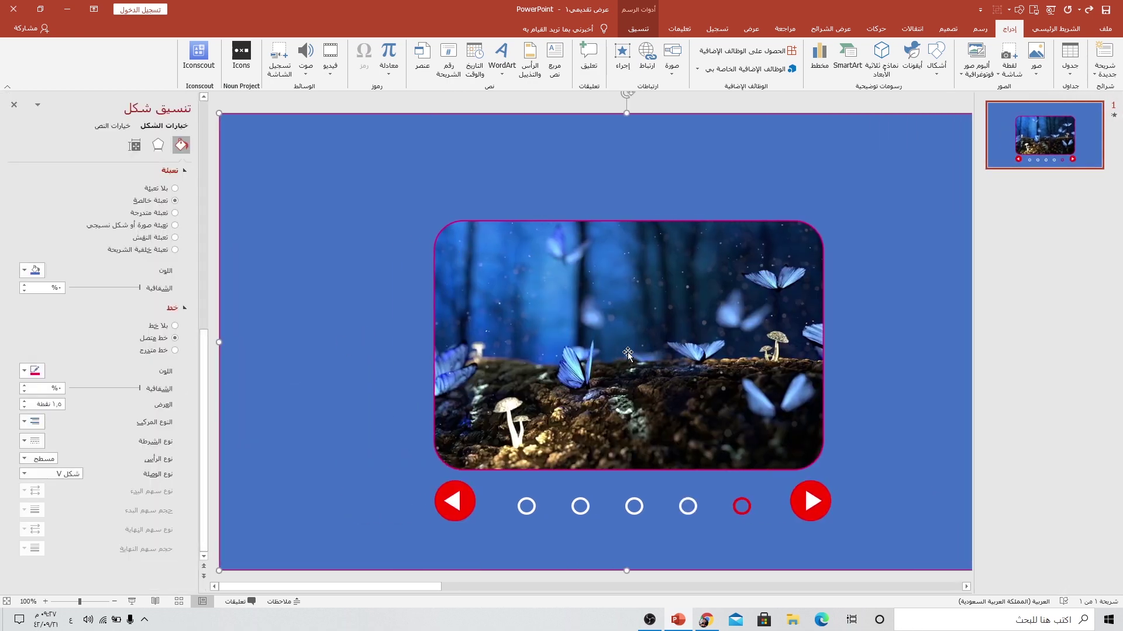
# Set the shape's fill to the picture file 1 (1).jpg
pyautogui.click(137, 227)
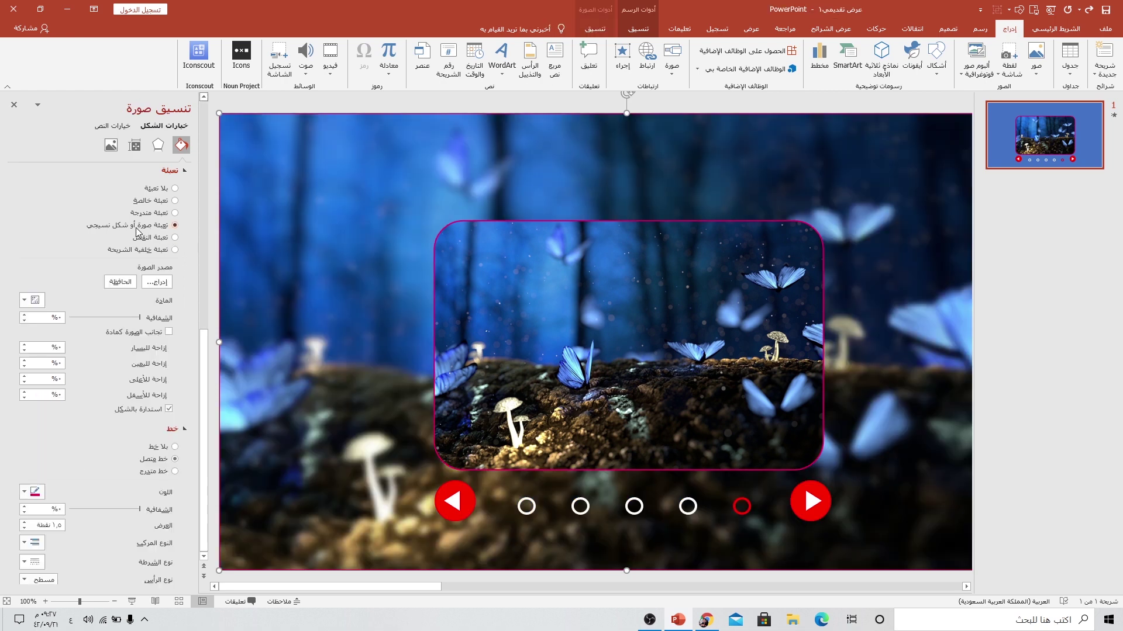
pyautogui.click(150, 284)
pyautogui.click(663, 286)
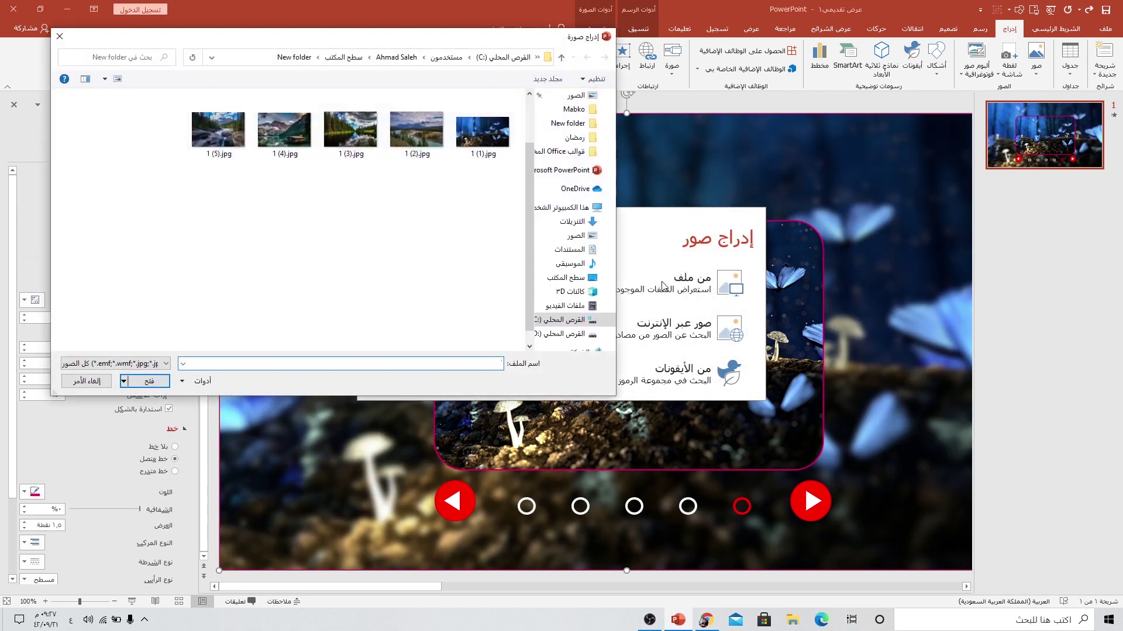
pyautogui.click(478, 141)
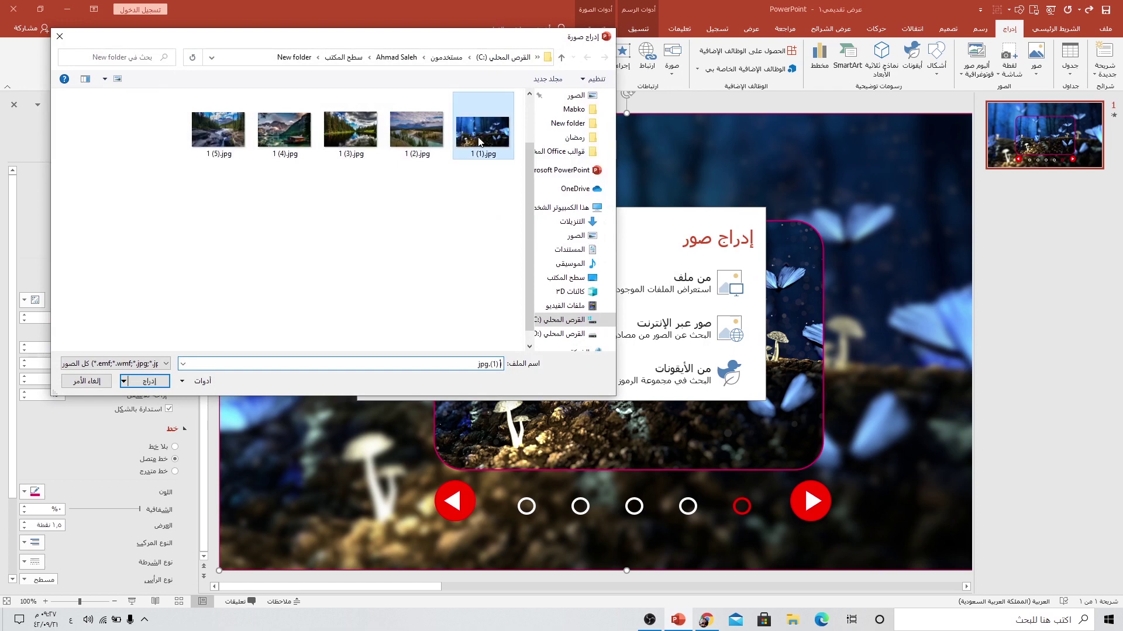
pyautogui.click(147, 382)
pyautogui.scroll(-1, 489, 387)
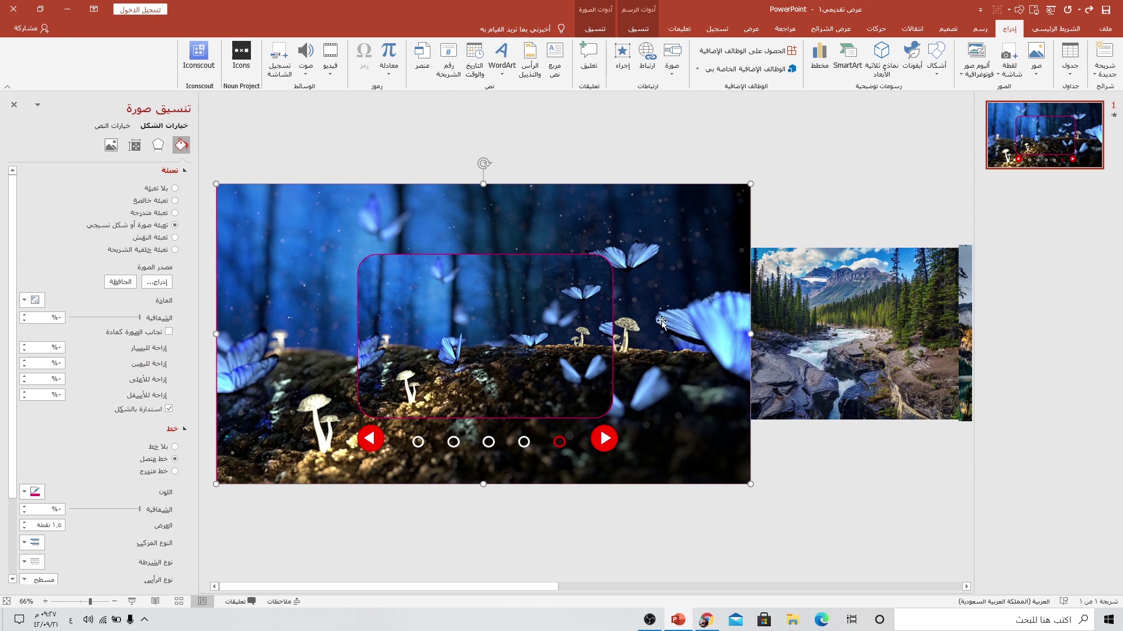
pyautogui.click(159, 146)
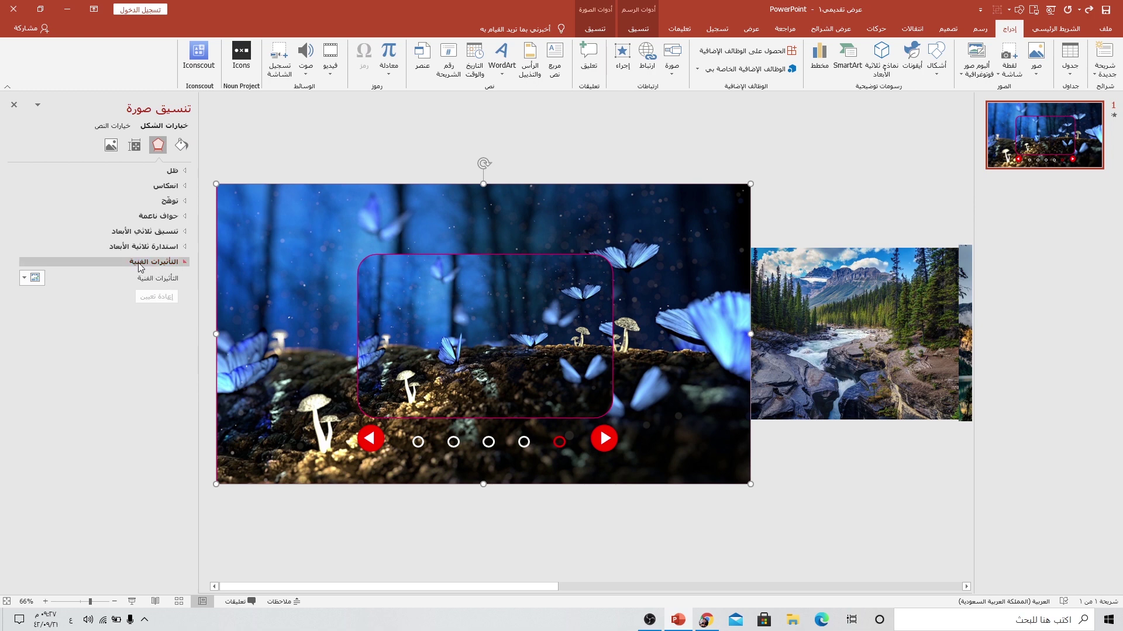
# Apply the Blur artistic effect to the butterfly background photo with radius 25
pyautogui.click(29, 278)
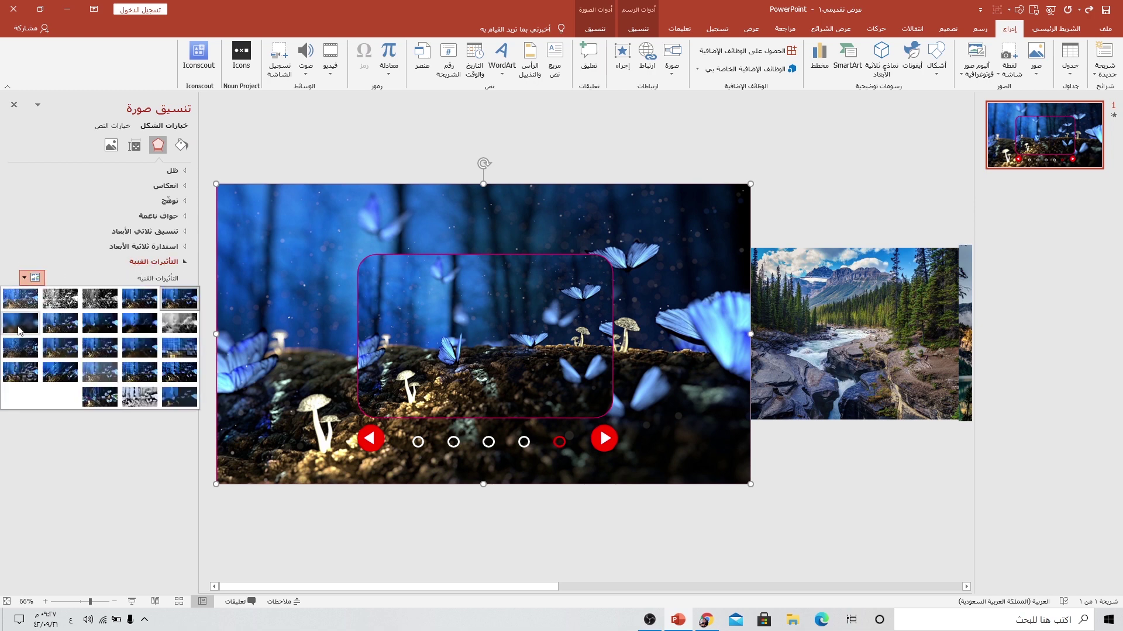
pyautogui.click(18, 323)
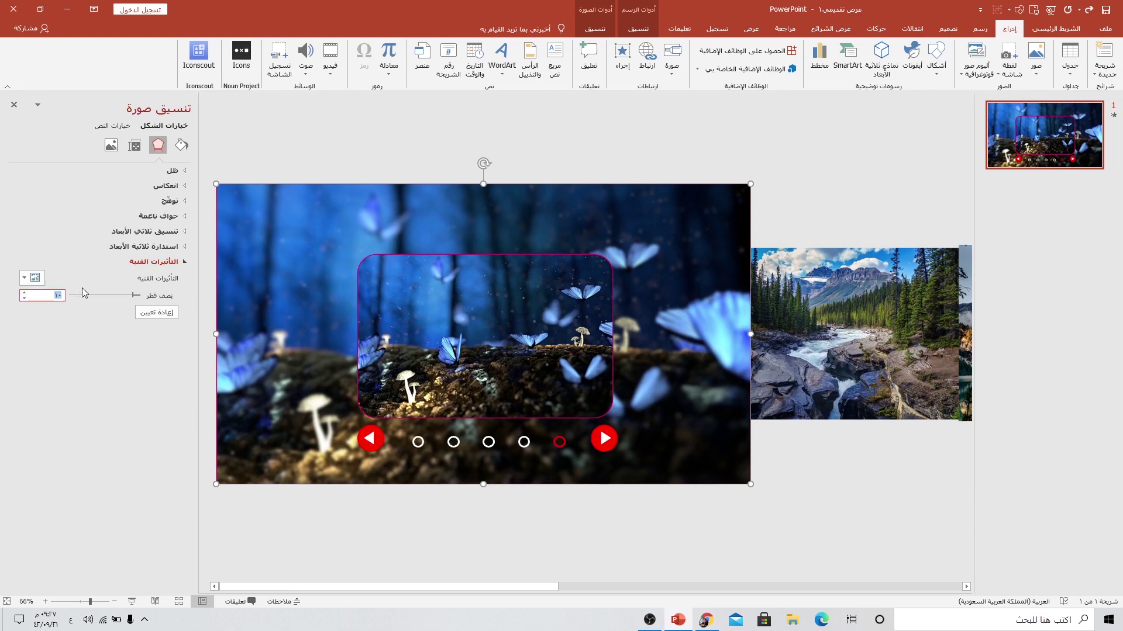
pyautogui.write('15')
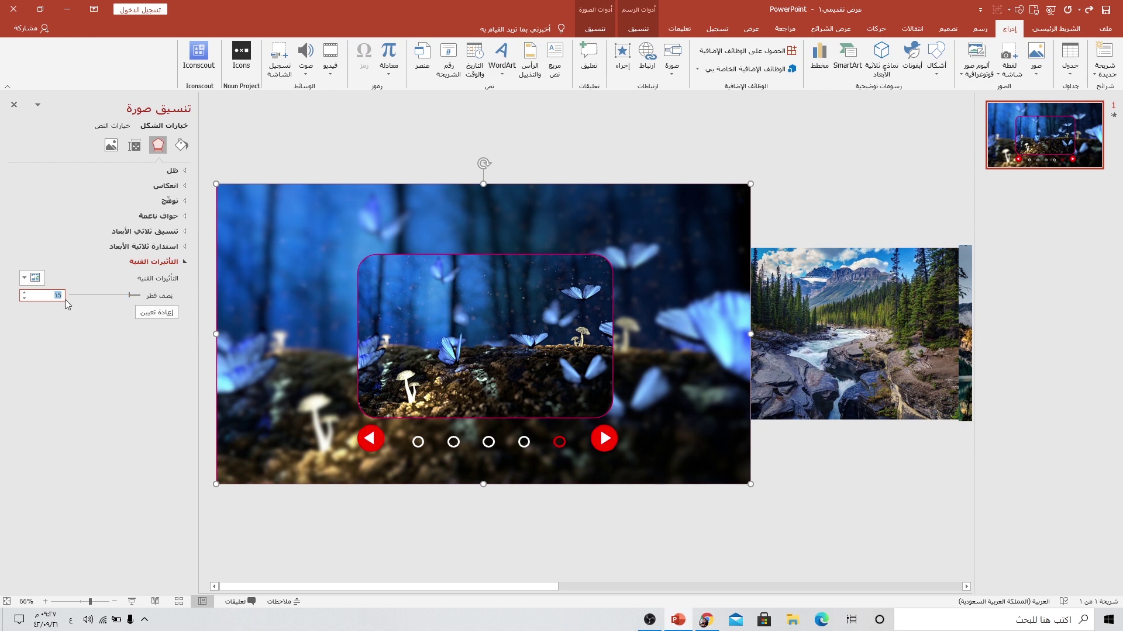
pyautogui.write('2')
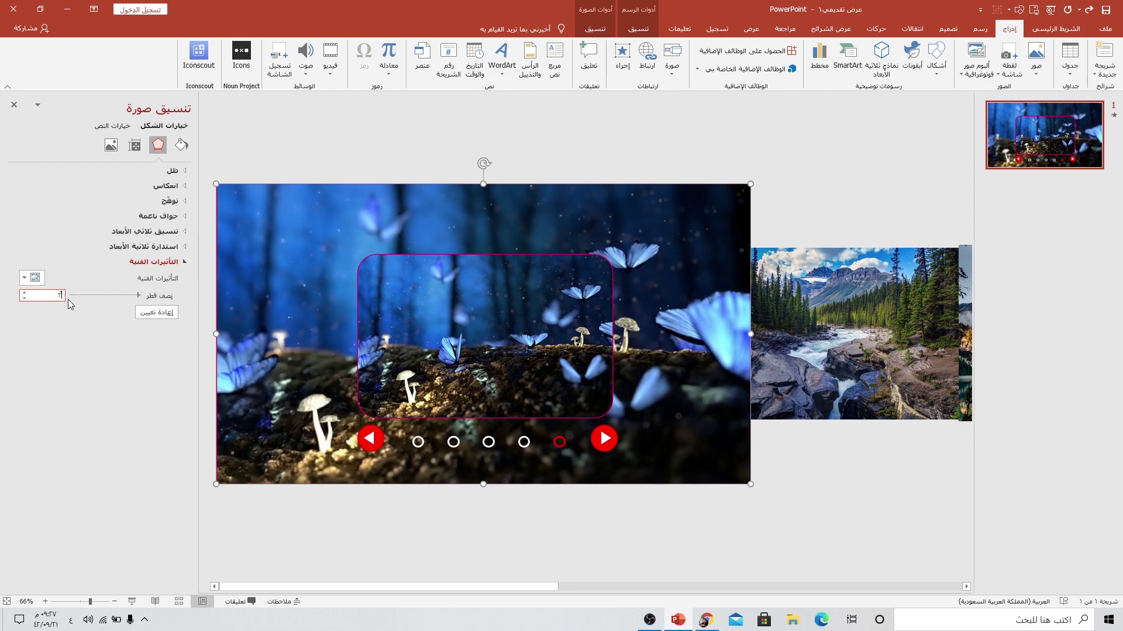
pyautogui.write('5')
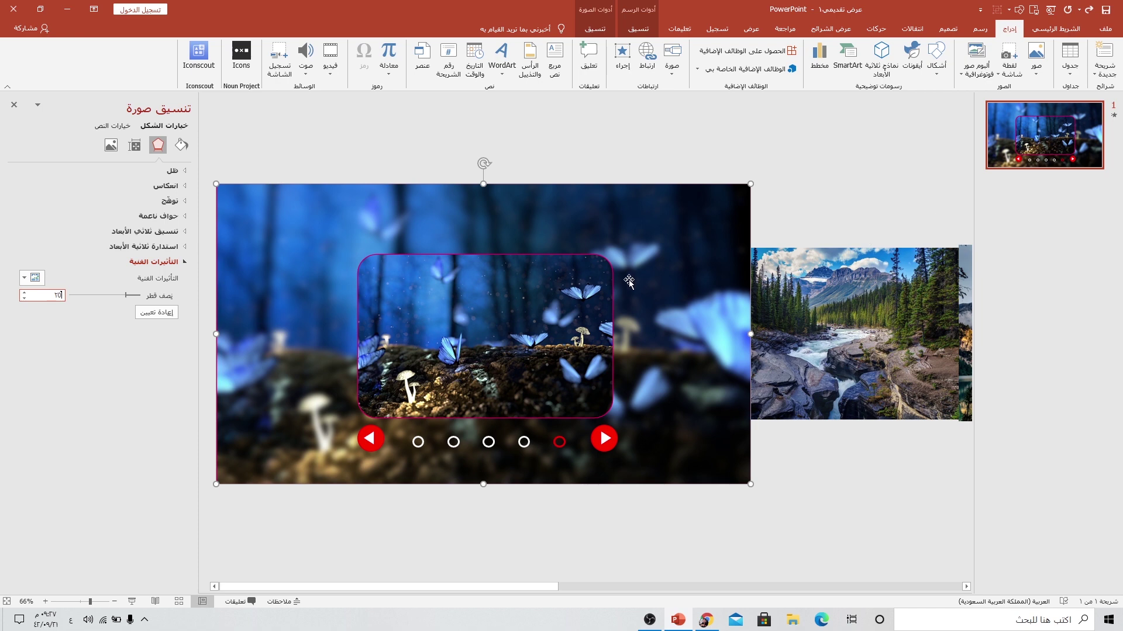
pyautogui.click(853, 220)
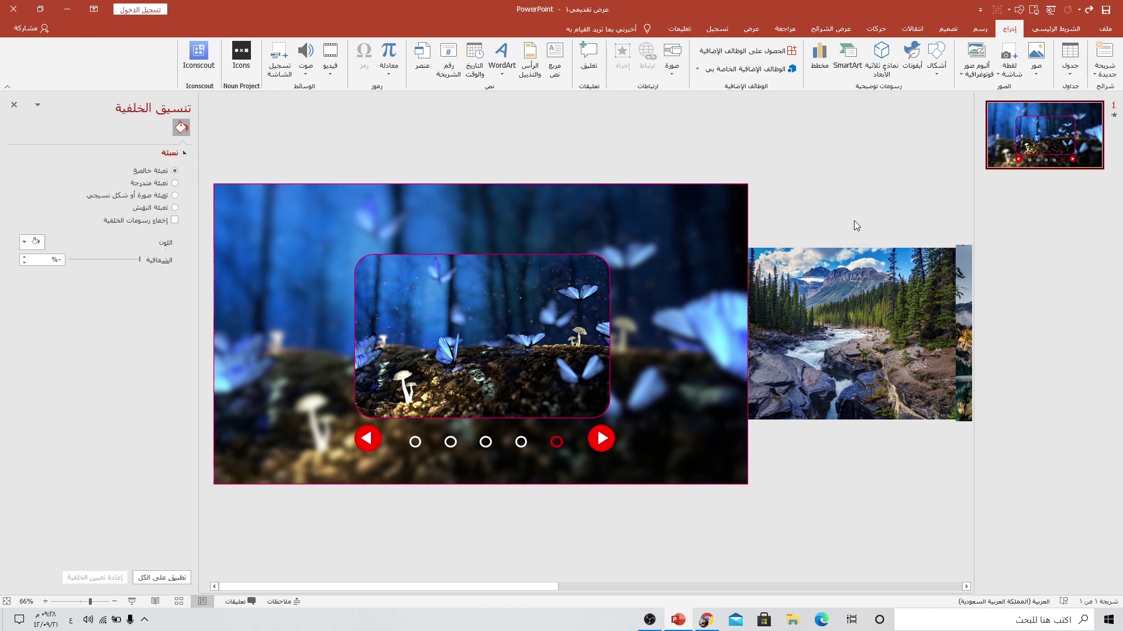
pyautogui.rightClick(1047, 157)
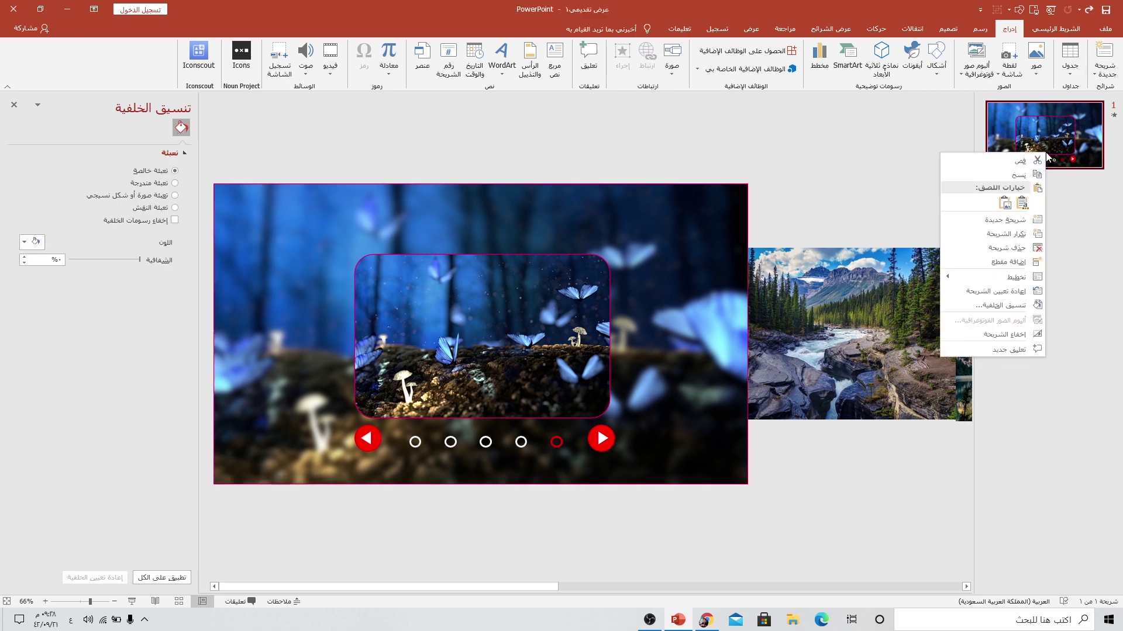
# Duplicate slide 1 and drag the photo strip left until the river photo fills the frame
pyautogui.click(998, 235)
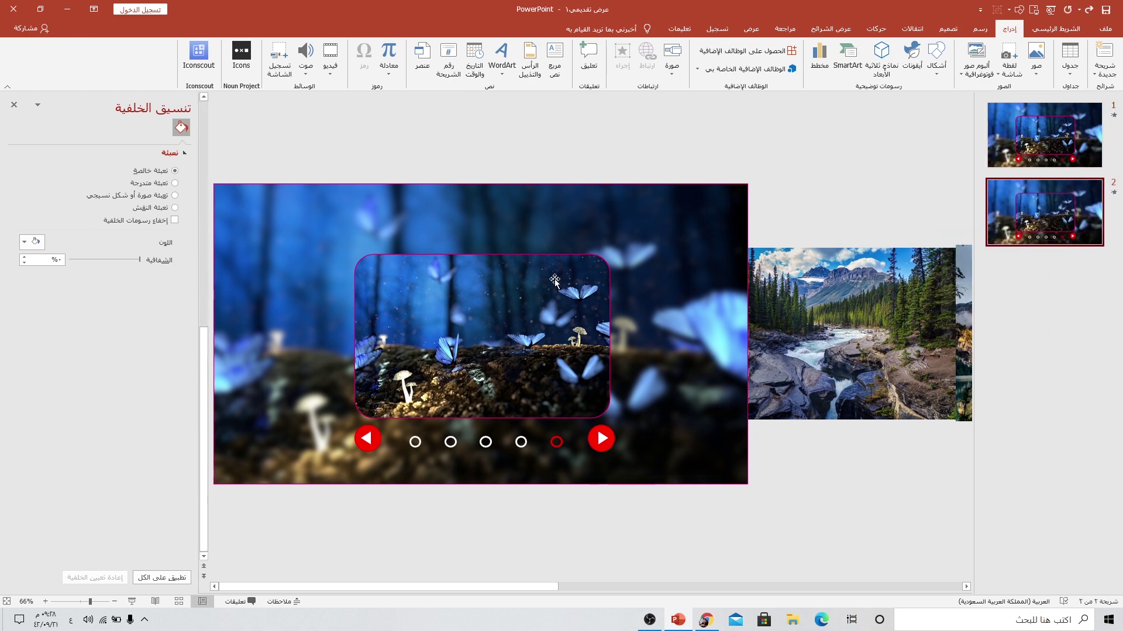
pyautogui.click(809, 318)
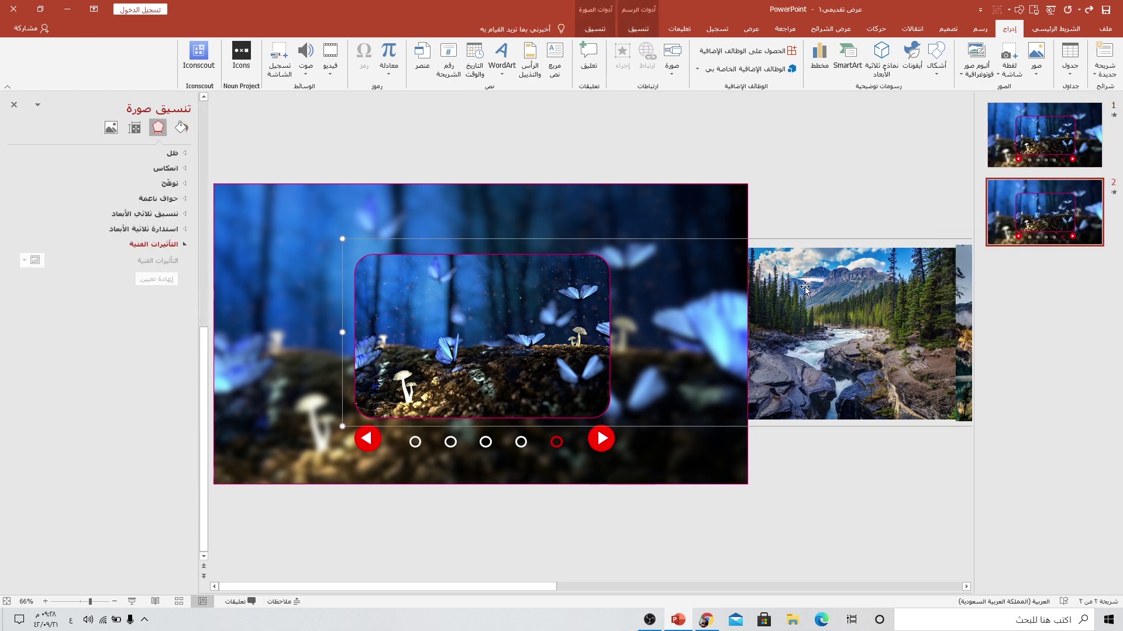
pyautogui.moveTo(888, 289); pyautogui.dragTo(615, 294)
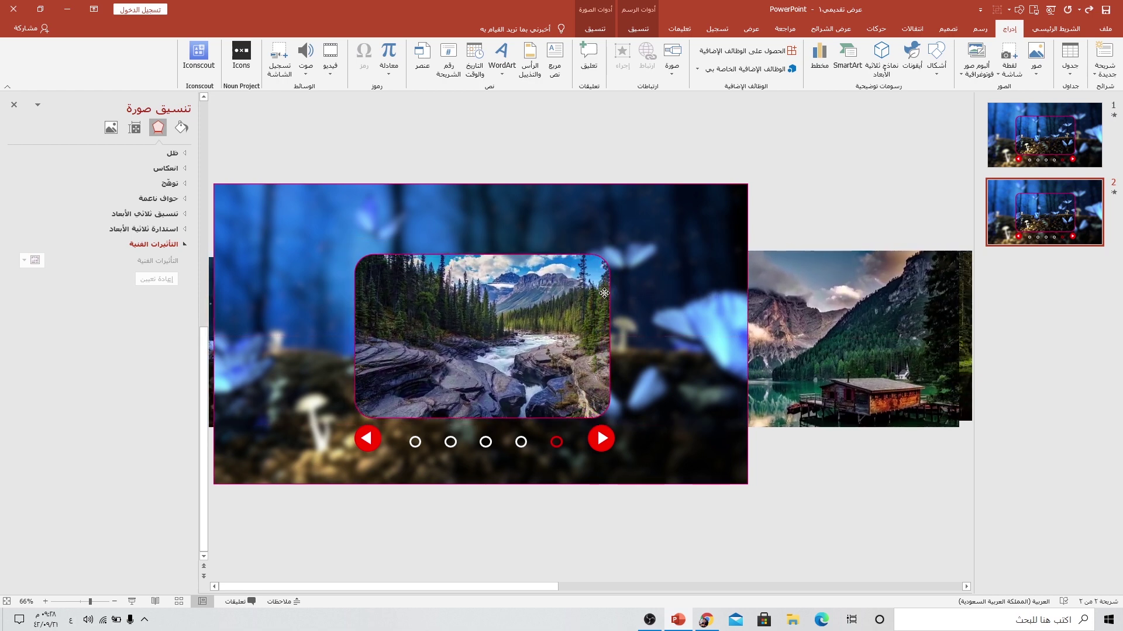
pyautogui.click(515, 217)
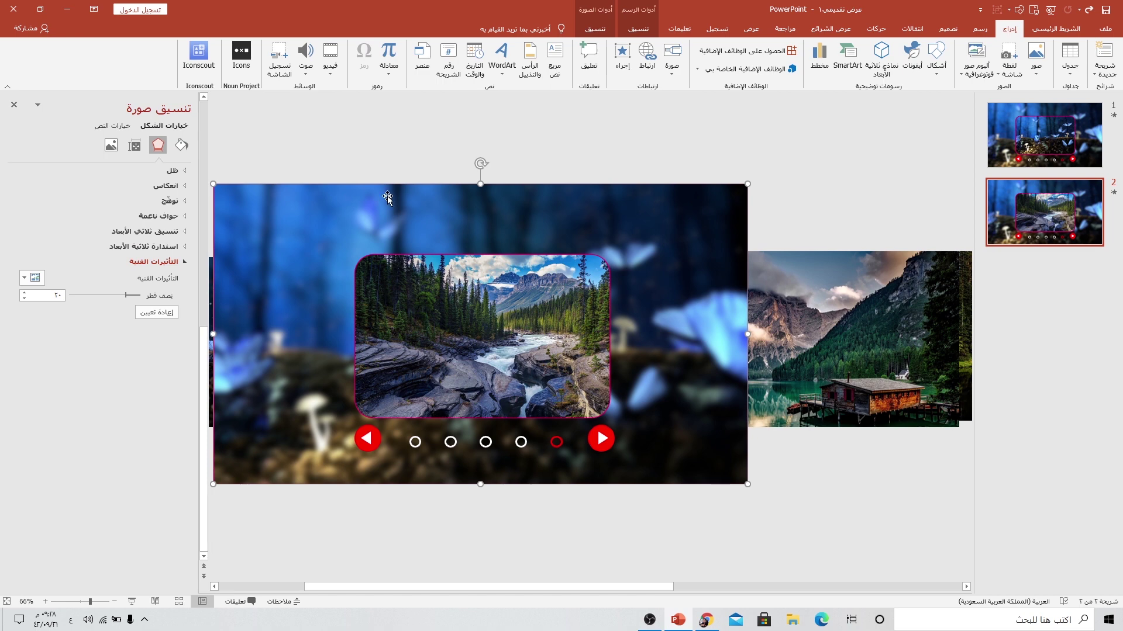
pyautogui.click(180, 146)
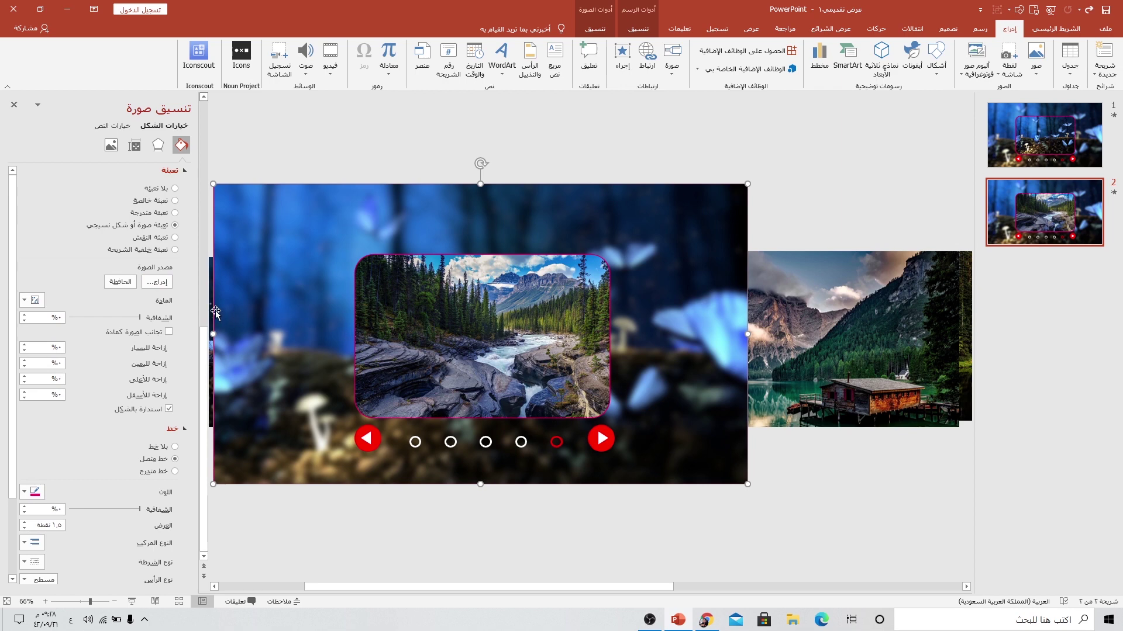
# Replace slide 2's background fill with the river photo 1 (5).jpg
pyautogui.click(160, 284)
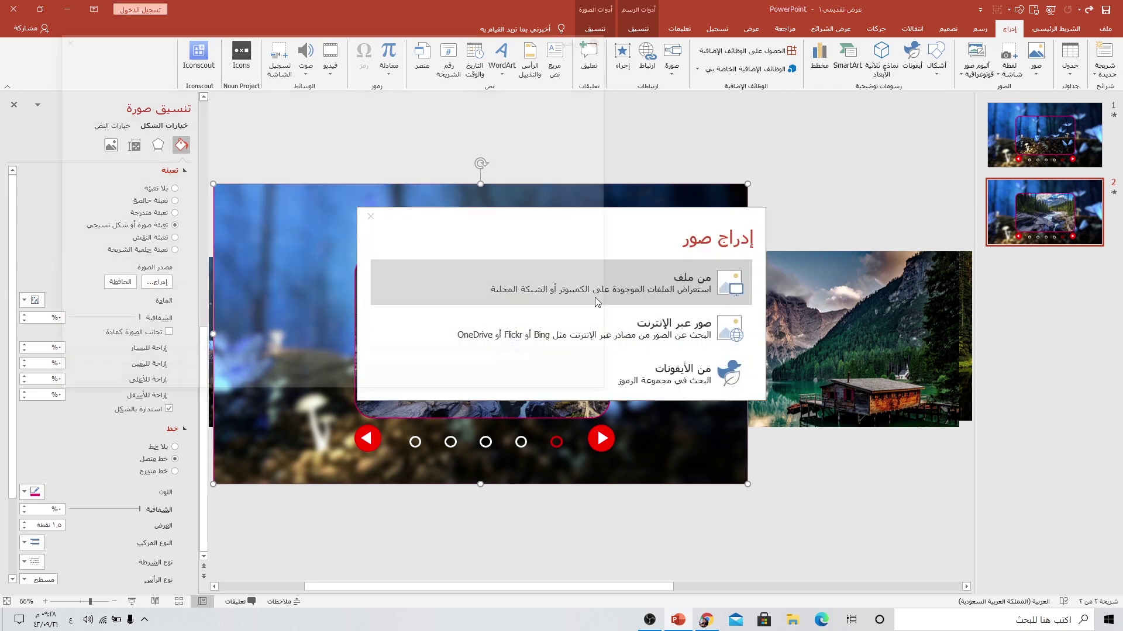
pyautogui.click(595, 297)
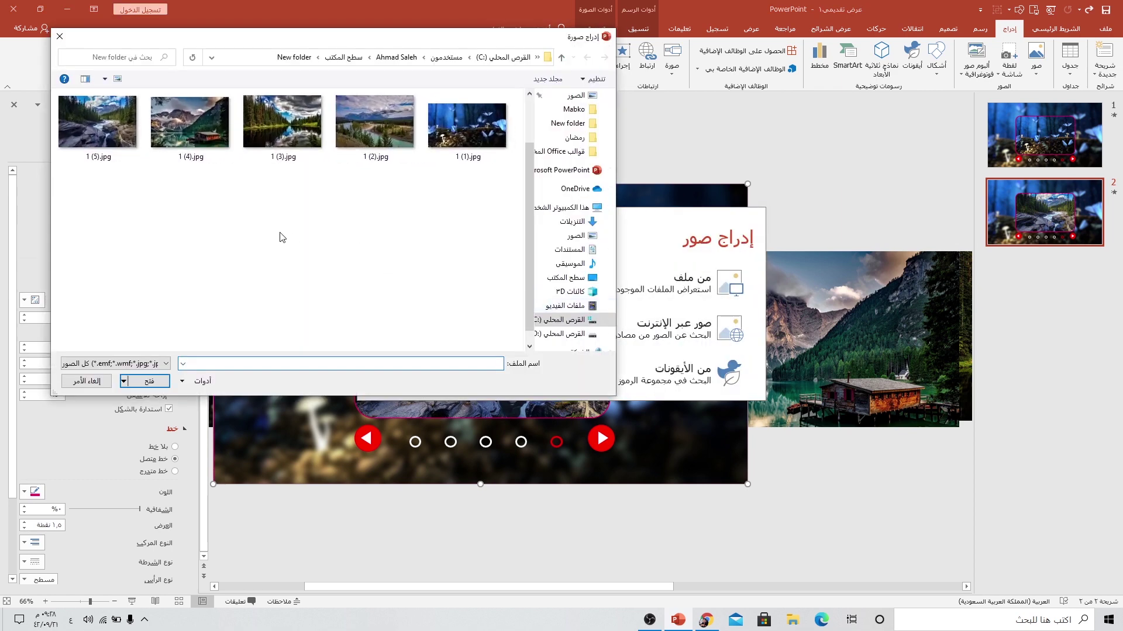
pyautogui.click(108, 136)
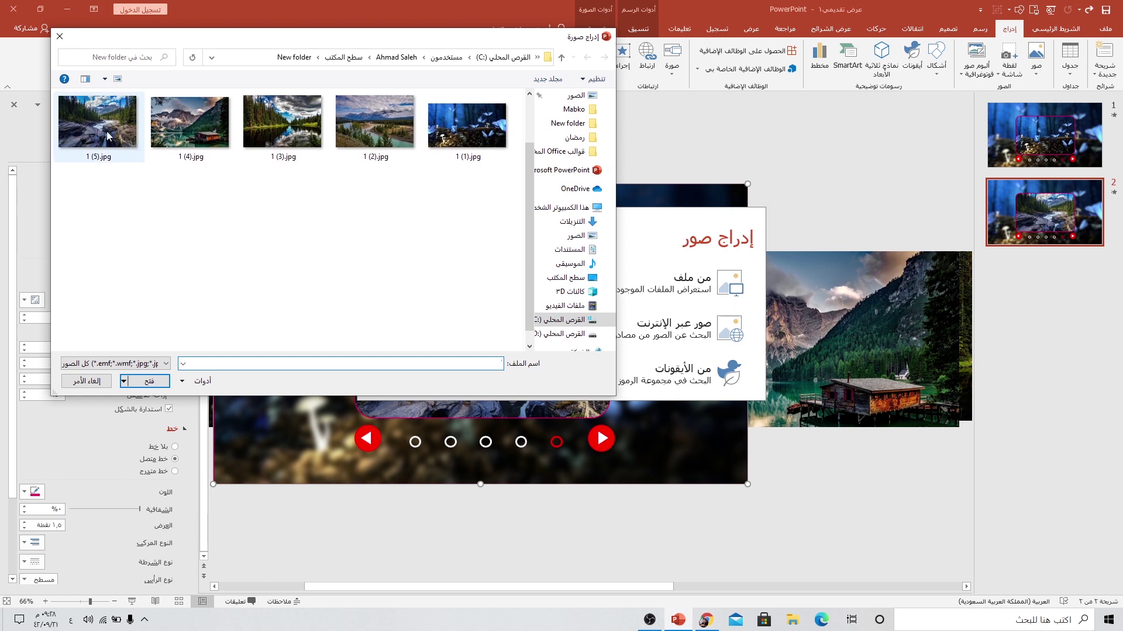
pyautogui.click(145, 381)
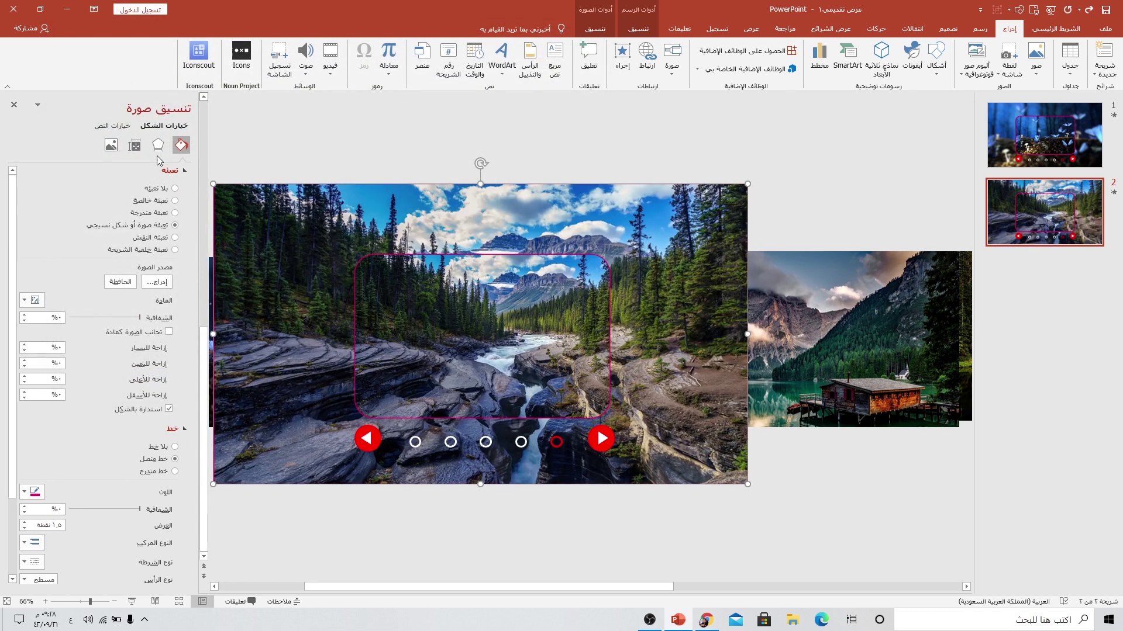
# Apply the Blur artistic effect to the river background with radius 25
pyautogui.click(158, 145)
pyautogui.click(27, 278)
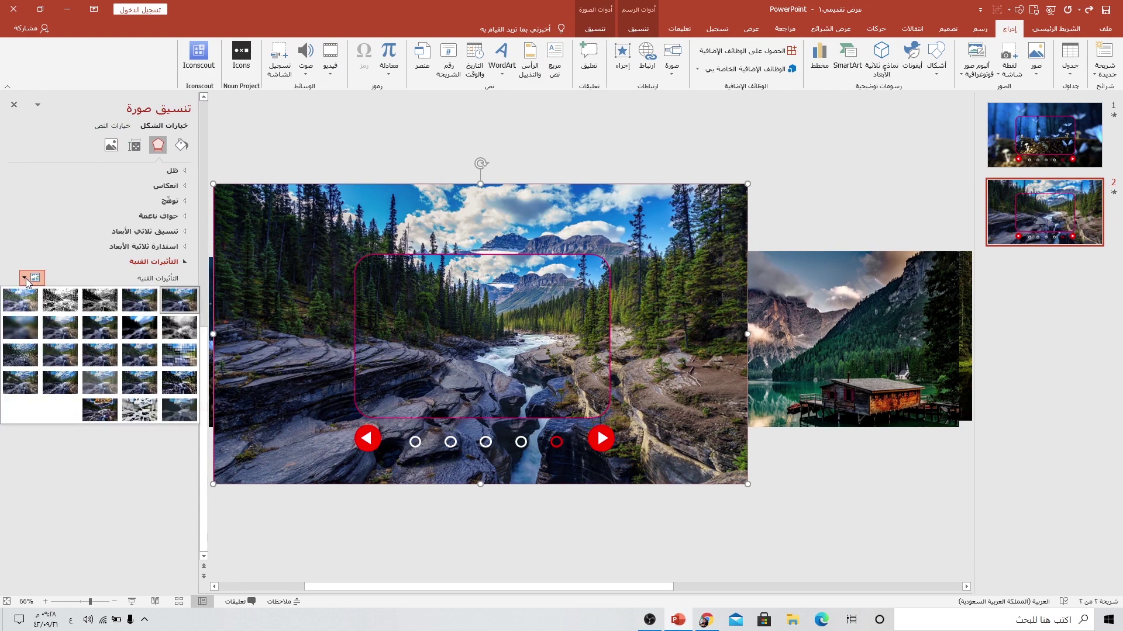
pyautogui.click(20, 327)
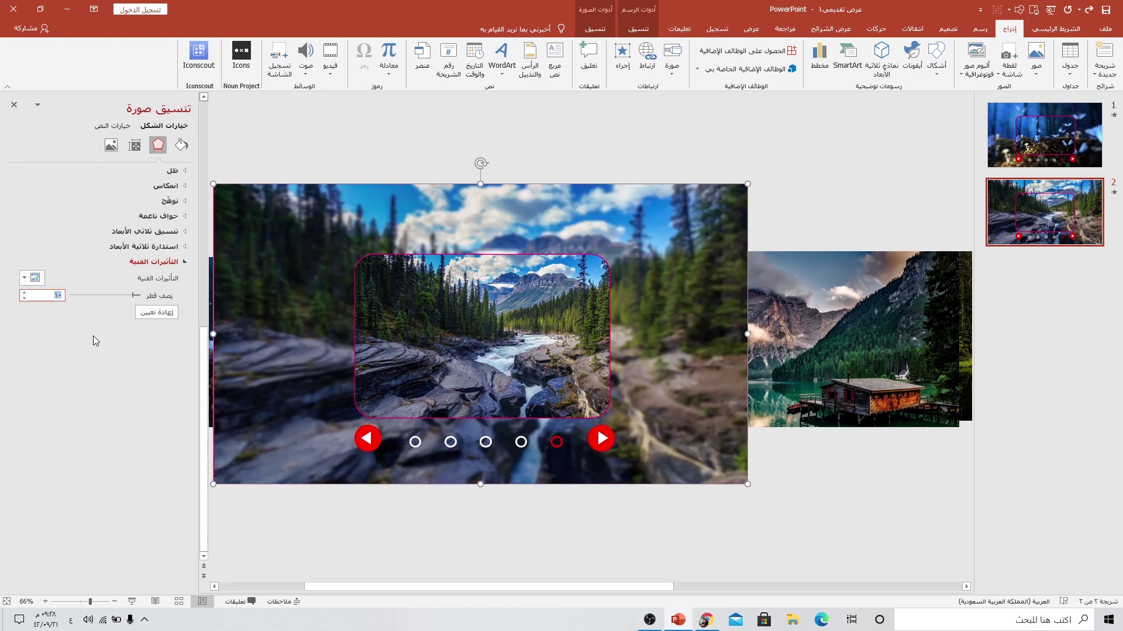
pyautogui.write('25')
pyautogui.press('Return')
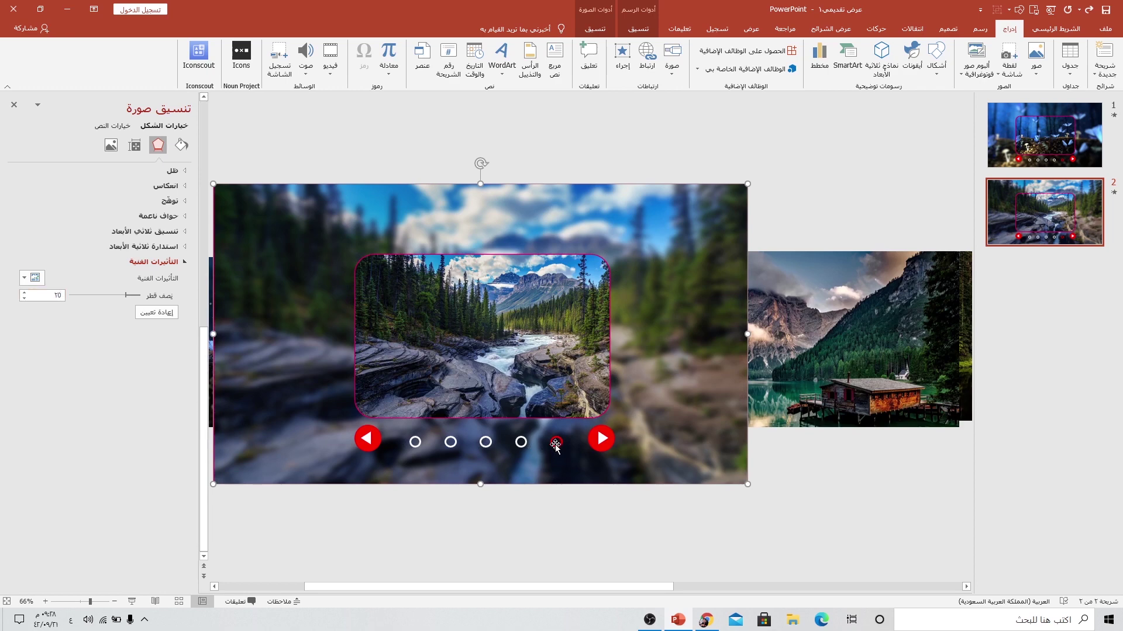
# Use Format Painter to copy the white dot style onto the fifth dot
pyautogui.click(559, 439)
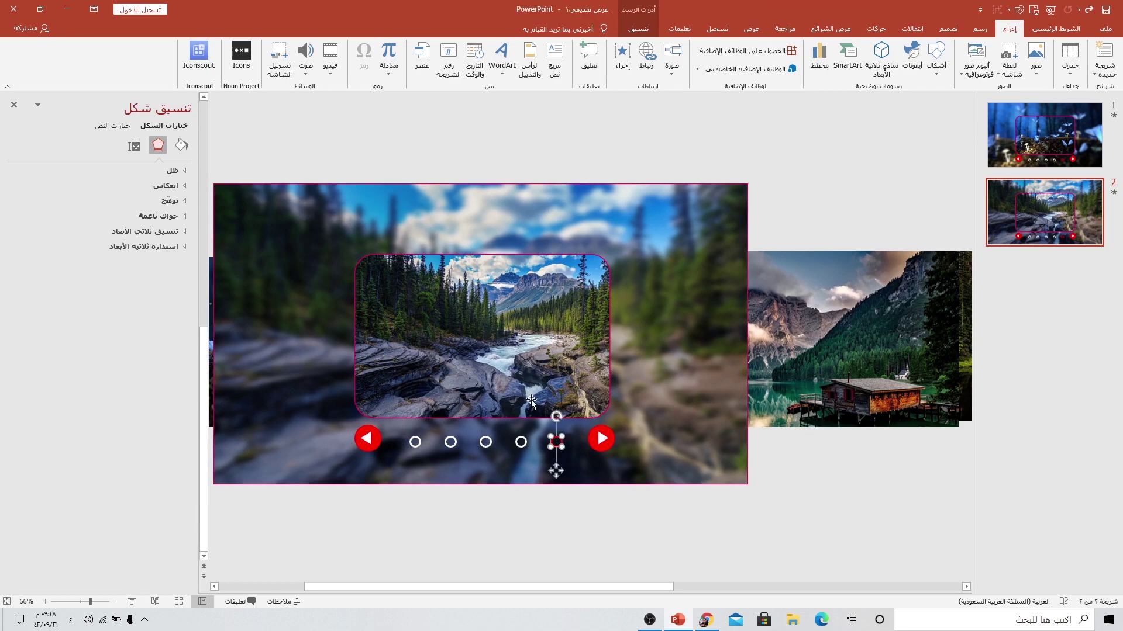
pyautogui.click(523, 443)
pyautogui.click(521, 443)
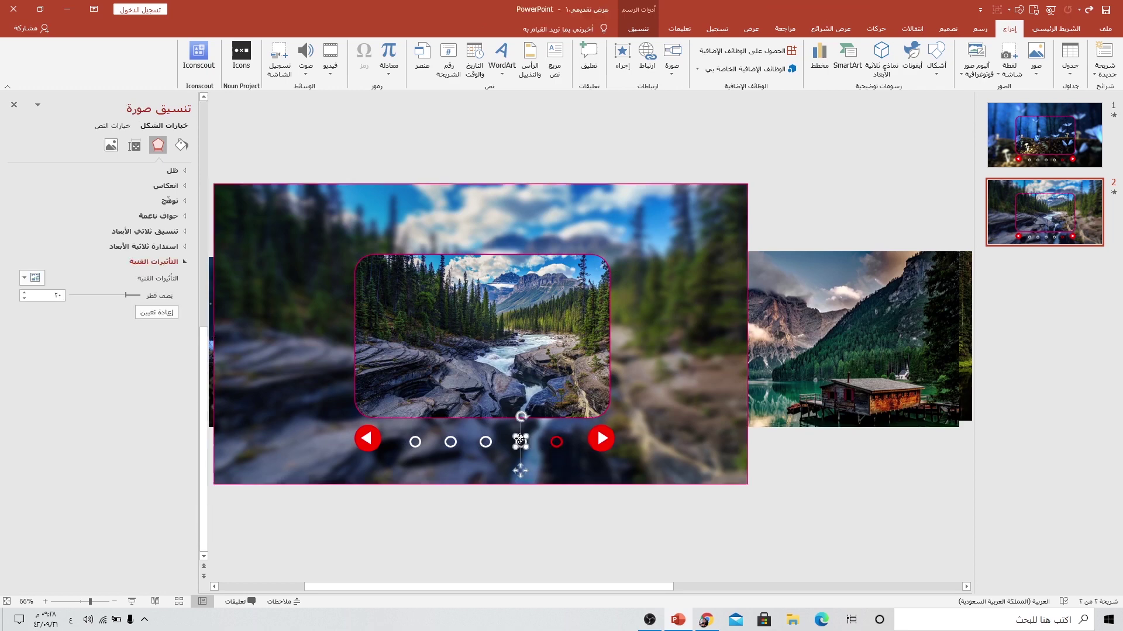
pyautogui.click(1056, 28)
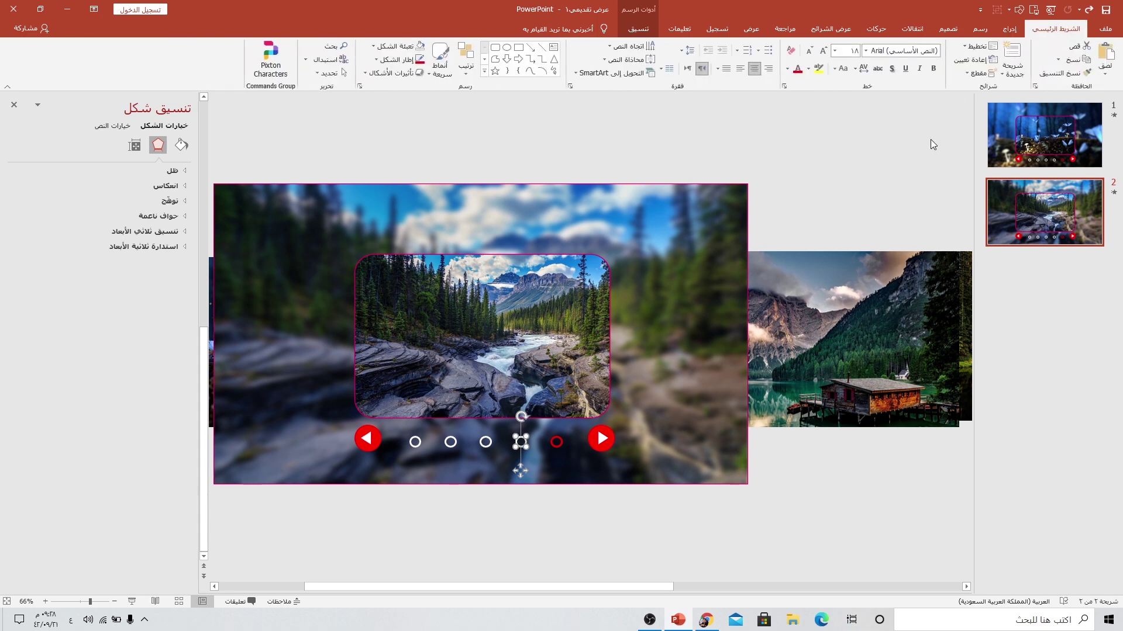
pyautogui.click(557, 443)
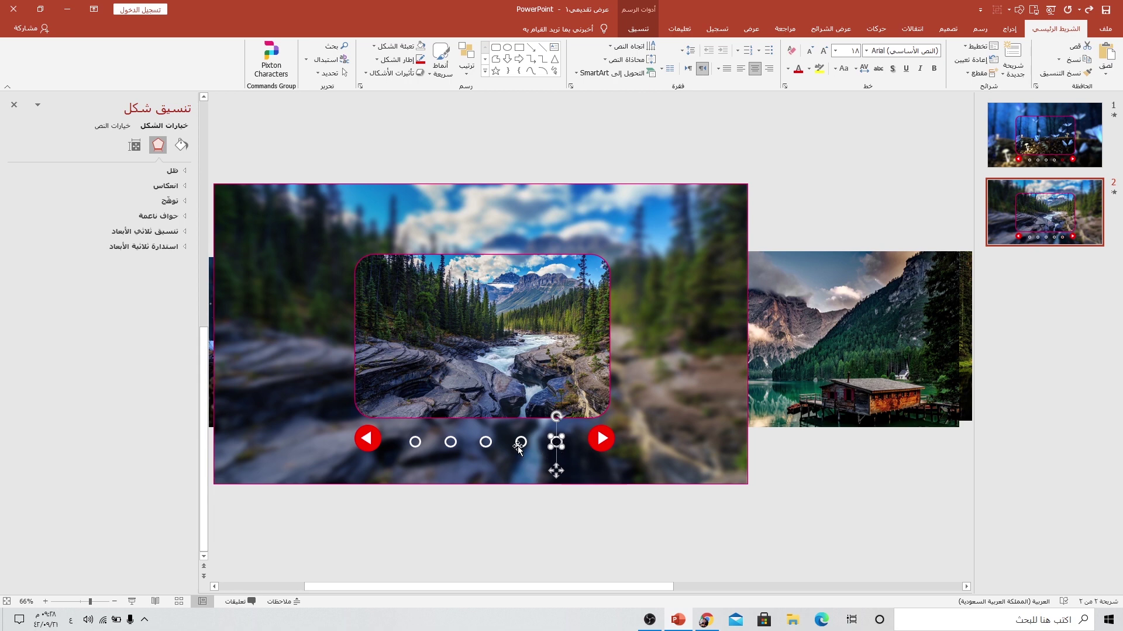
# Give the fourth dot a dark red outline
pyautogui.click(638, 28)
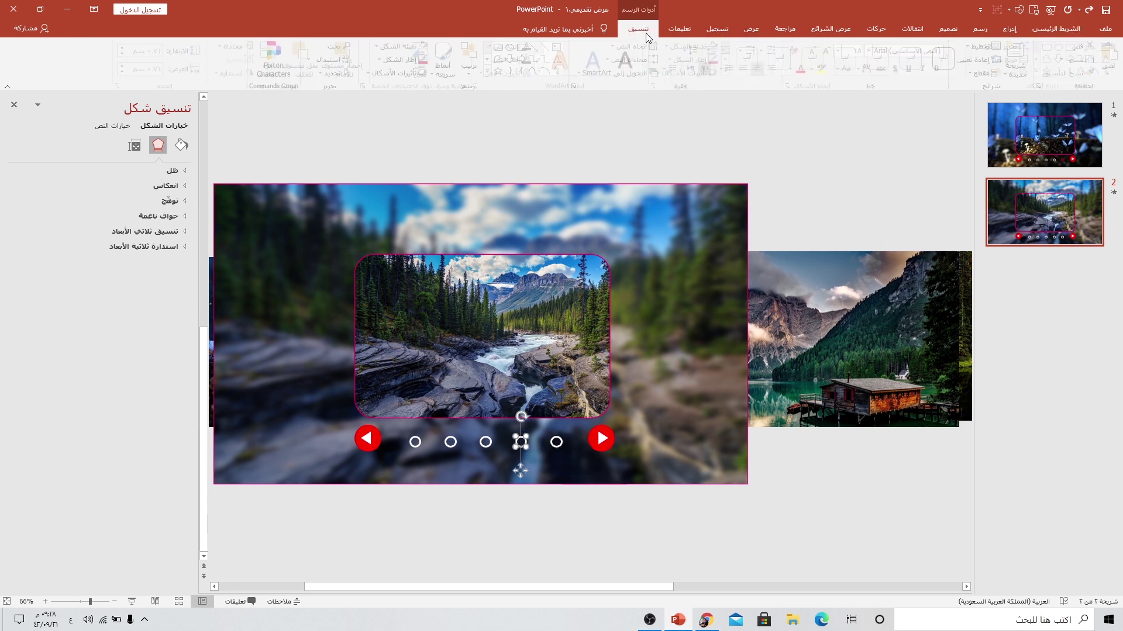
pyautogui.click(701, 60)
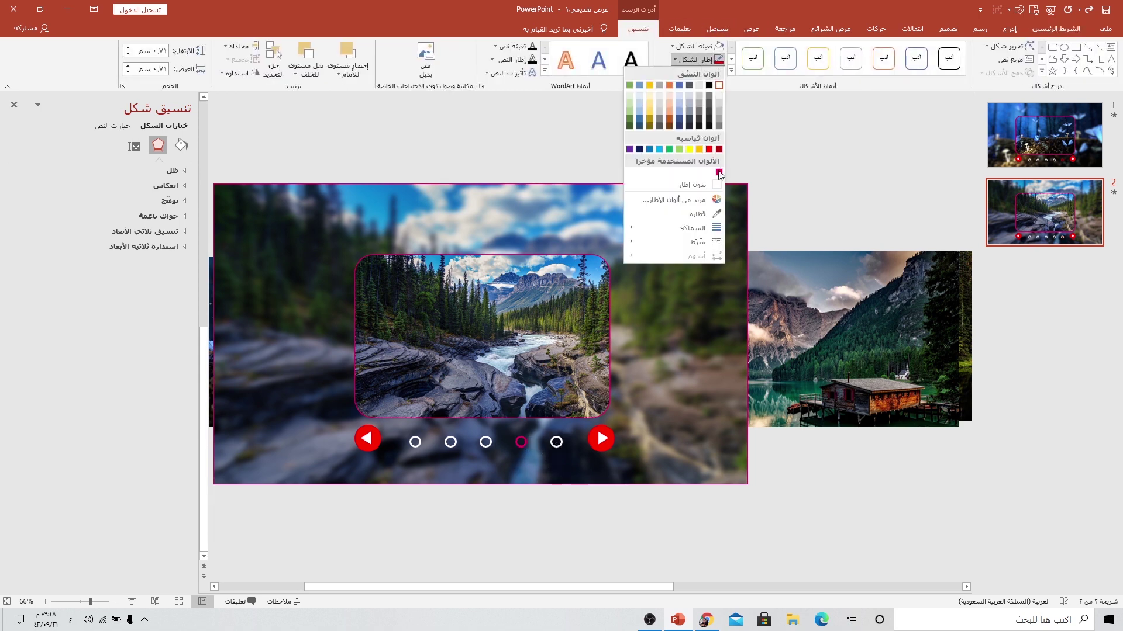
pyautogui.click(709, 150)
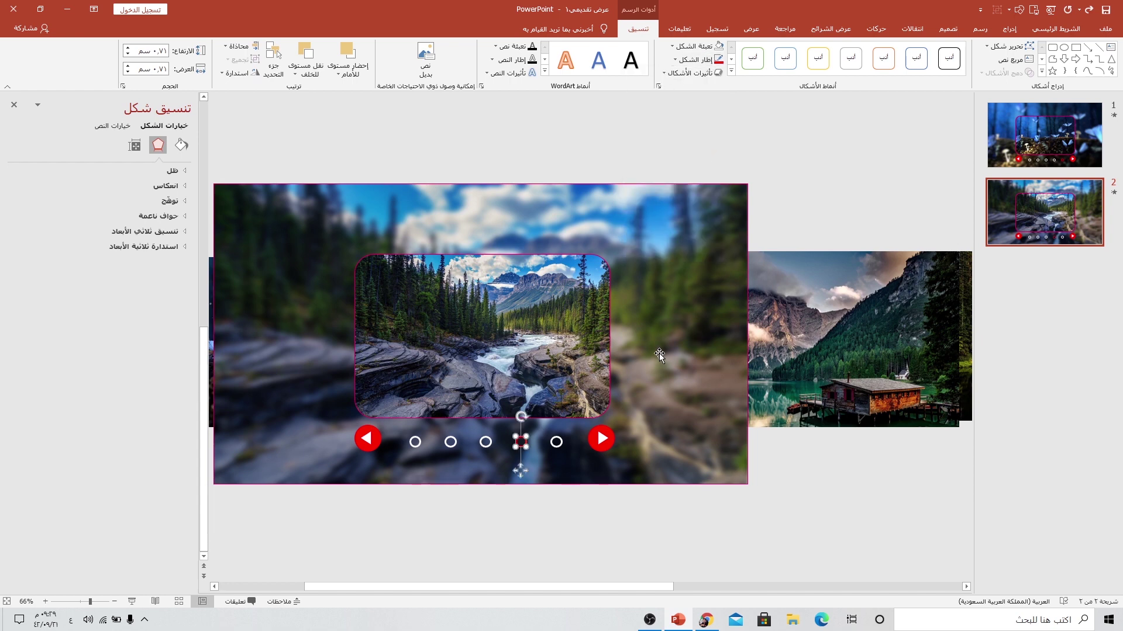
# Duplicate slide 2 as slide 3 and slide the photo strip left to show the cabin photo
pyautogui.click(1045, 228)
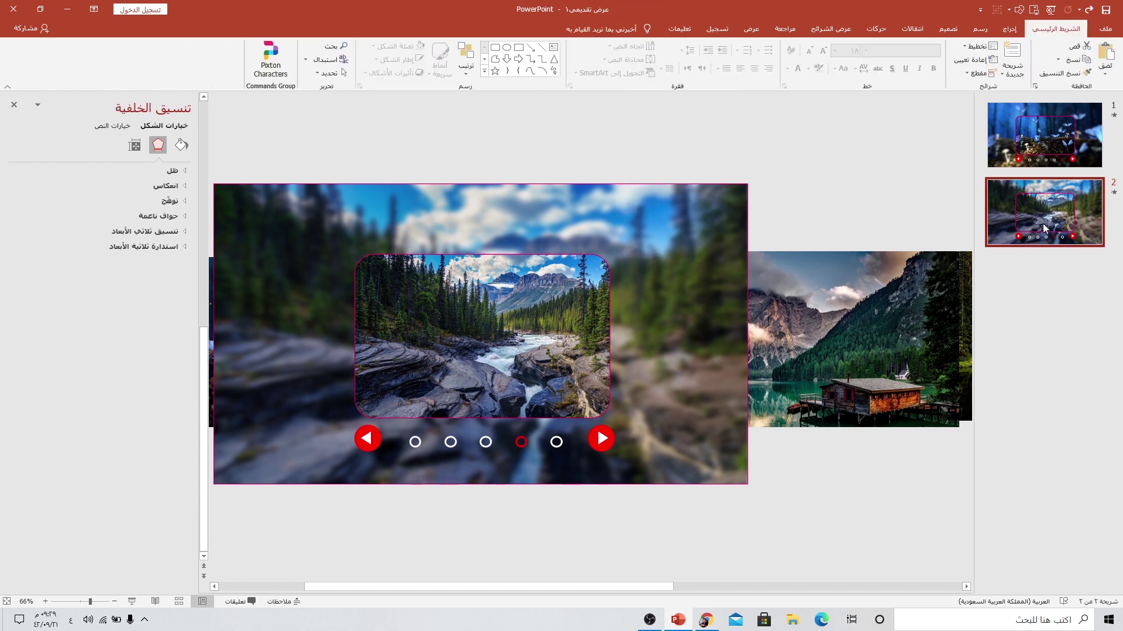
pyautogui.rightClick(1045, 228)
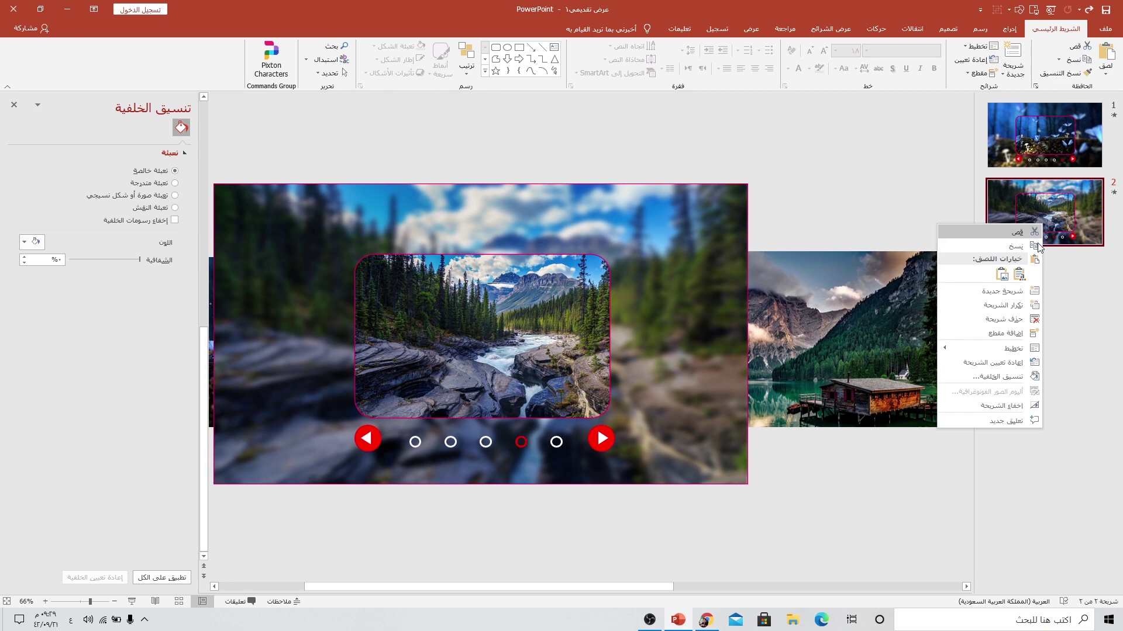
pyautogui.click(1027, 305)
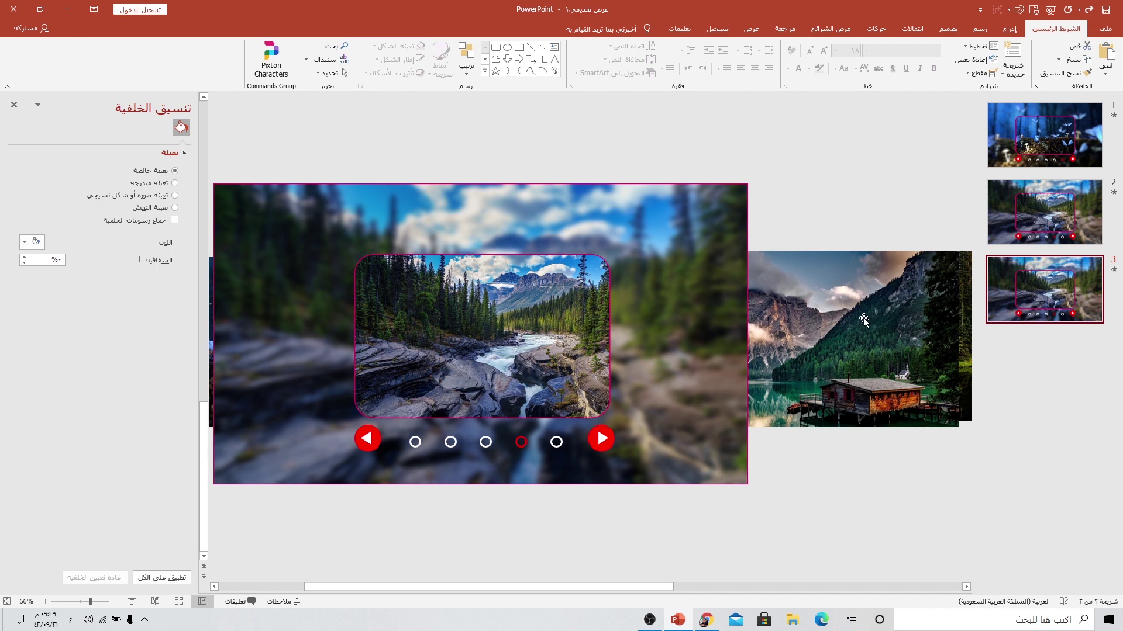
pyautogui.moveTo(864, 318); pyautogui.dragTo(565, 305)
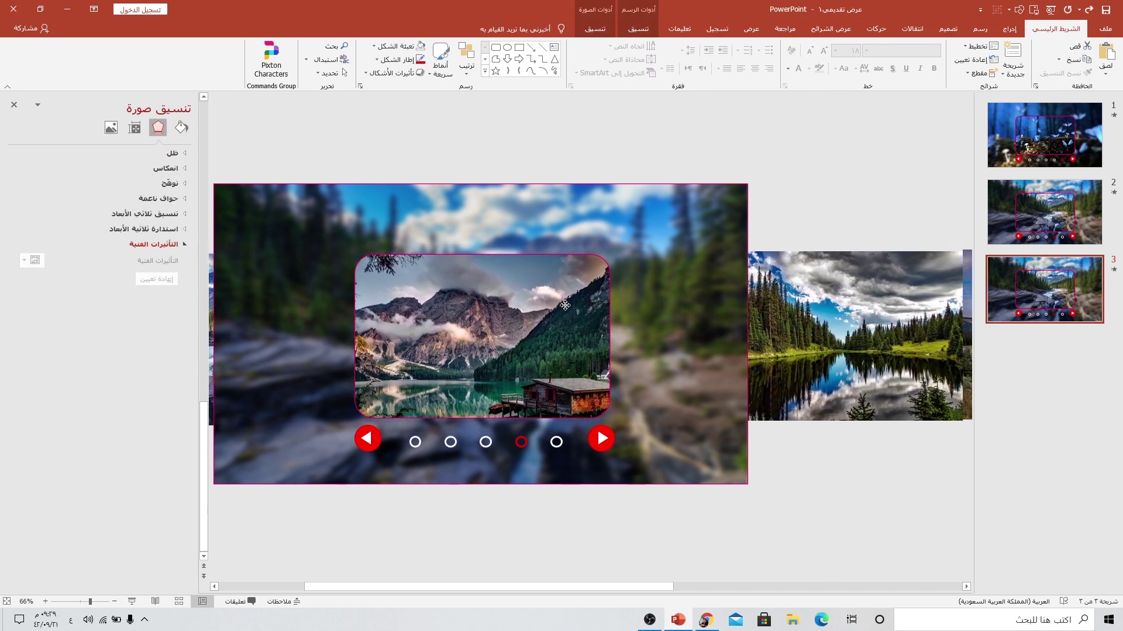
pyautogui.moveTo(565, 304); pyautogui.dragTo(563, 304)
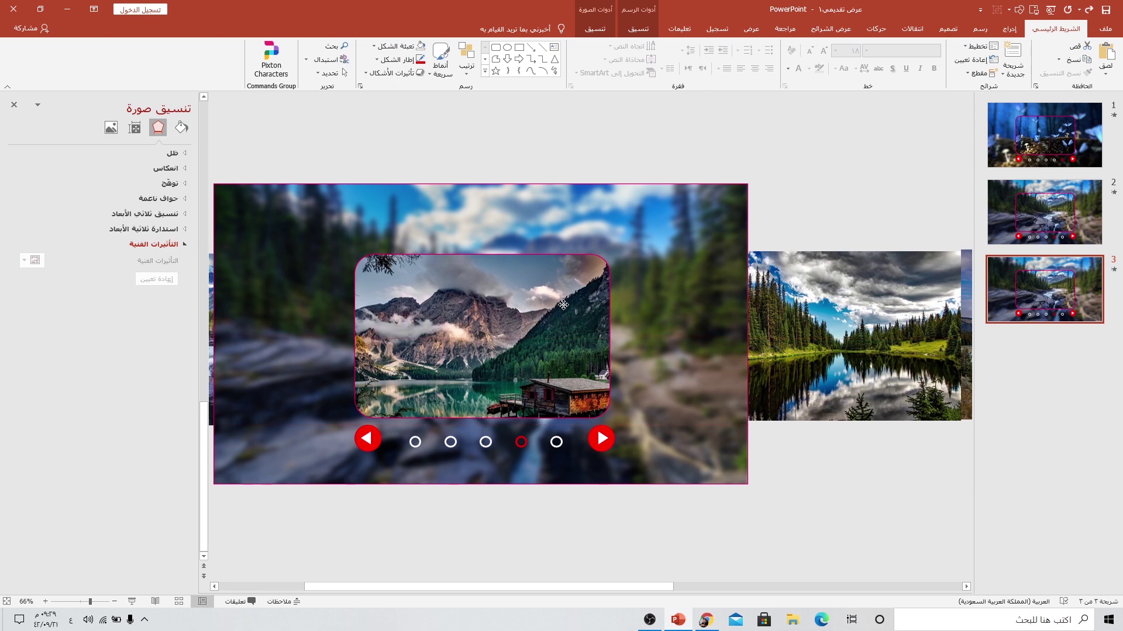
# Replace the background picture's fill with 1 (4).jpg
pyautogui.click(364, 198)
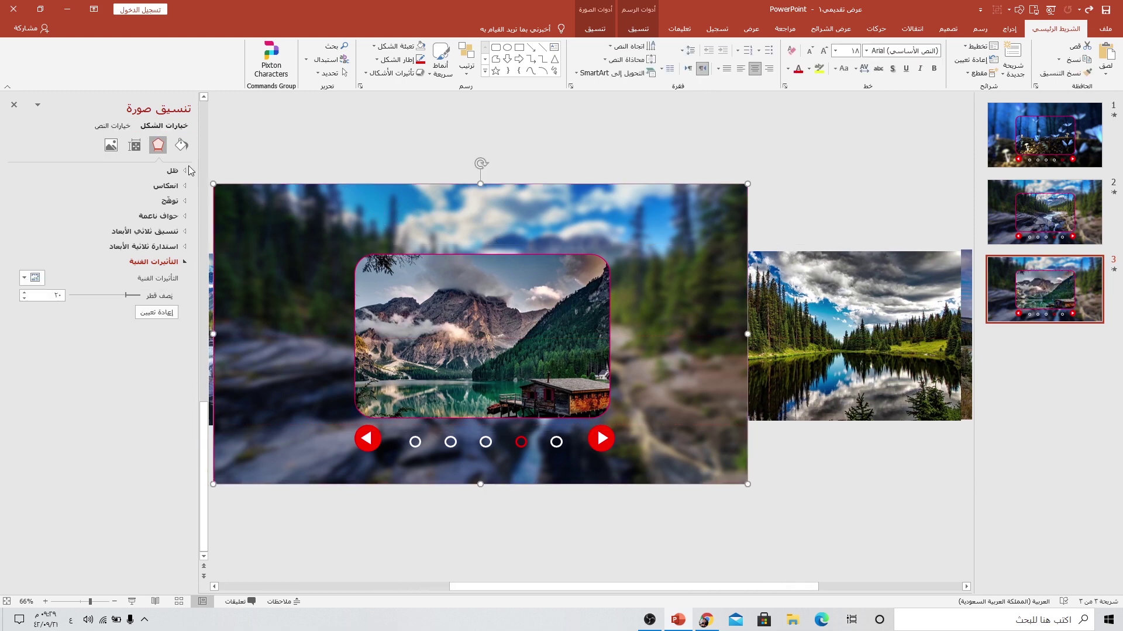
pyautogui.click(182, 144)
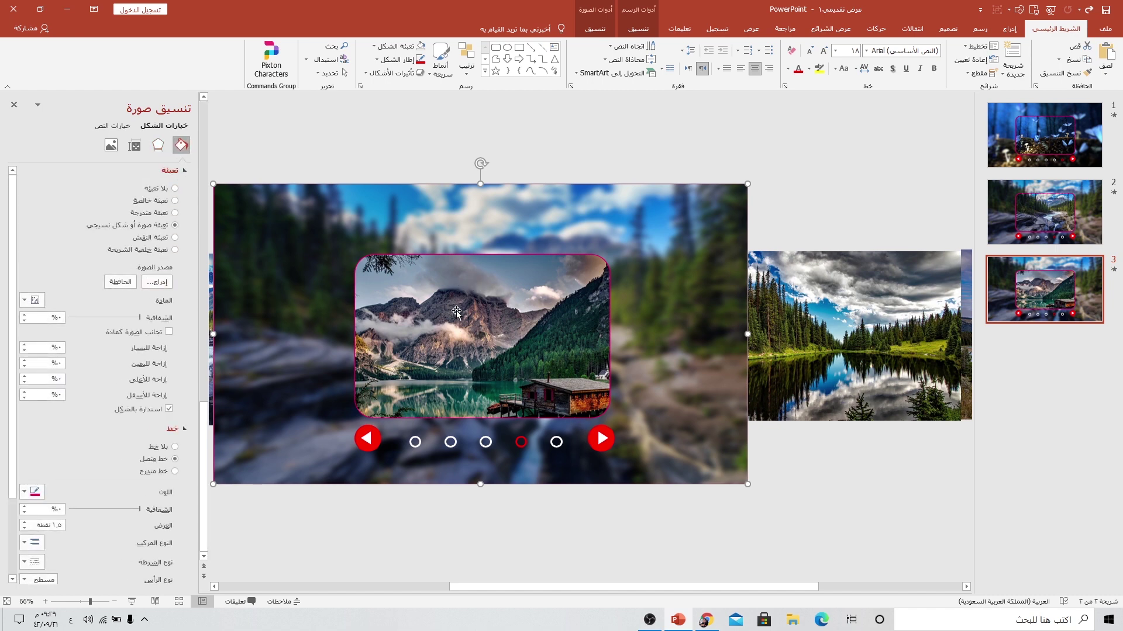
pyautogui.click(157, 282)
pyautogui.click(679, 279)
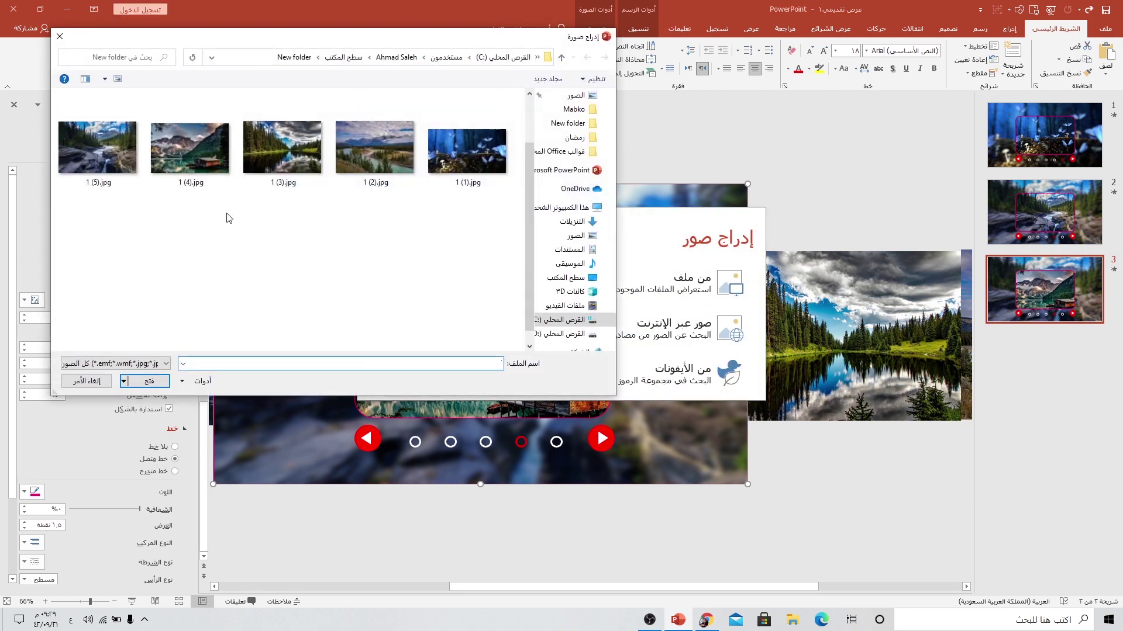
pyautogui.click(190, 163)
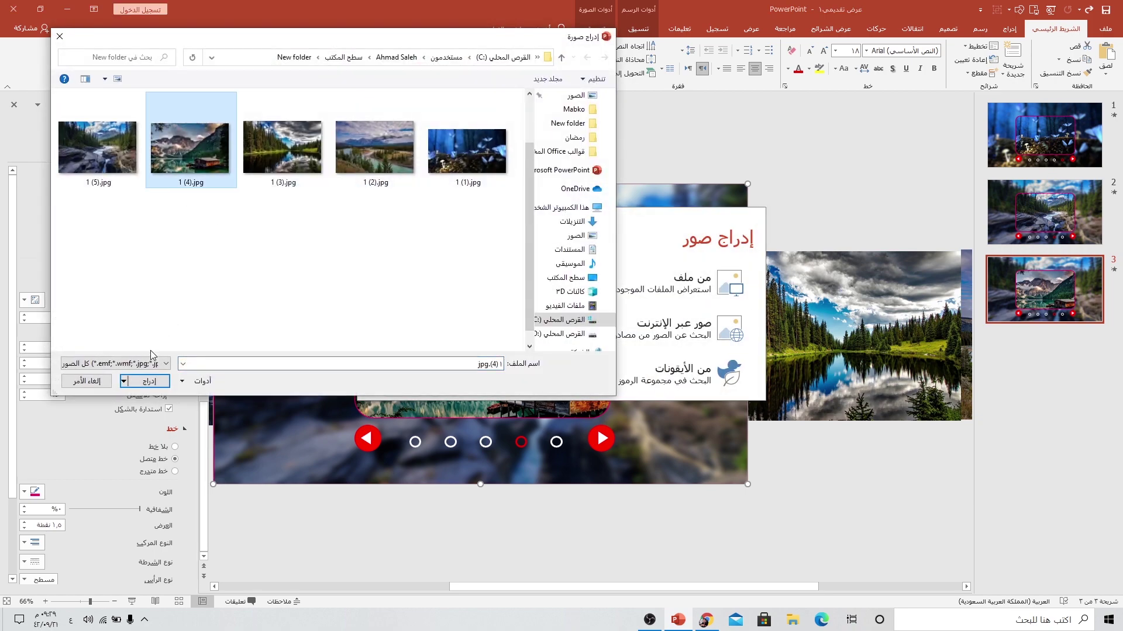
pyautogui.click(140, 384)
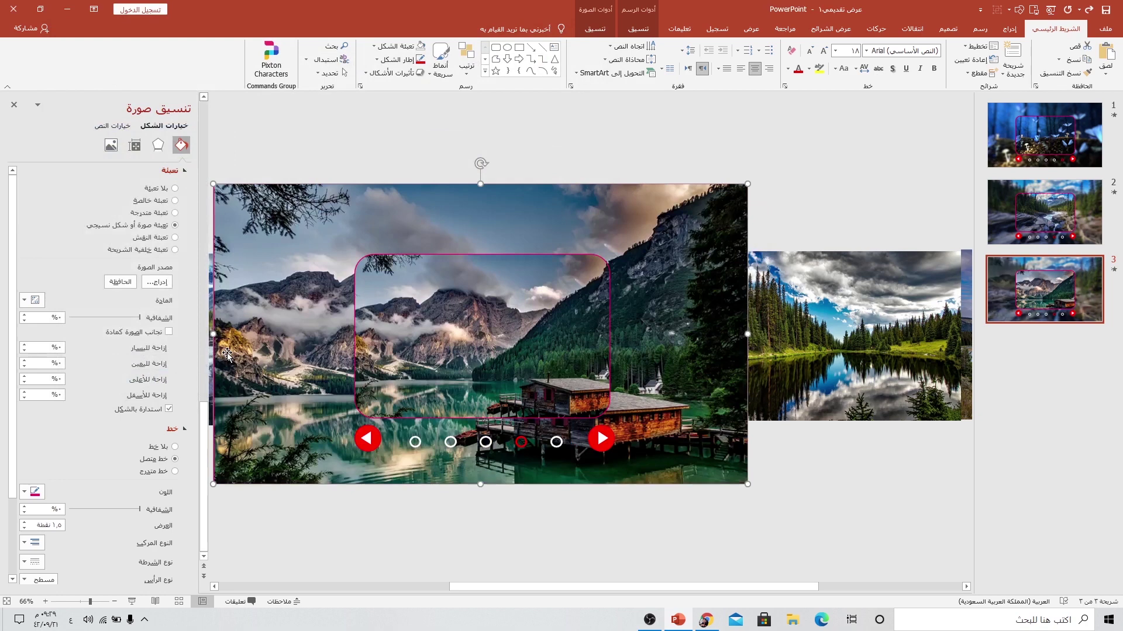
# Apply the Blur artistic effect to the new background with radius 25
pyautogui.click(158, 145)
pyautogui.click(27, 277)
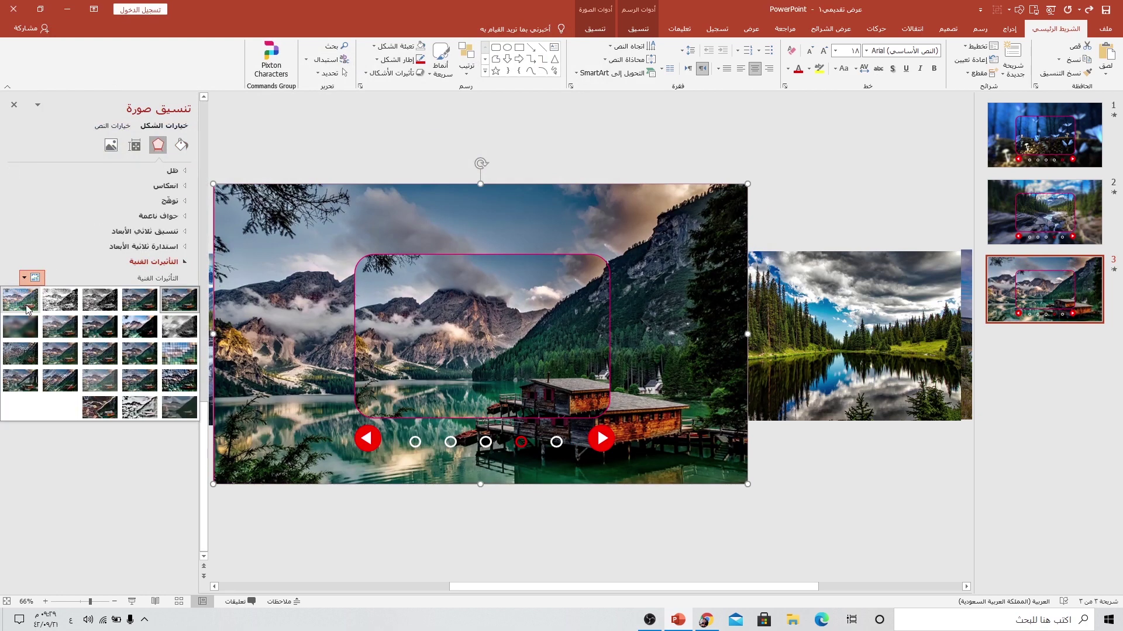
pyautogui.click(19, 326)
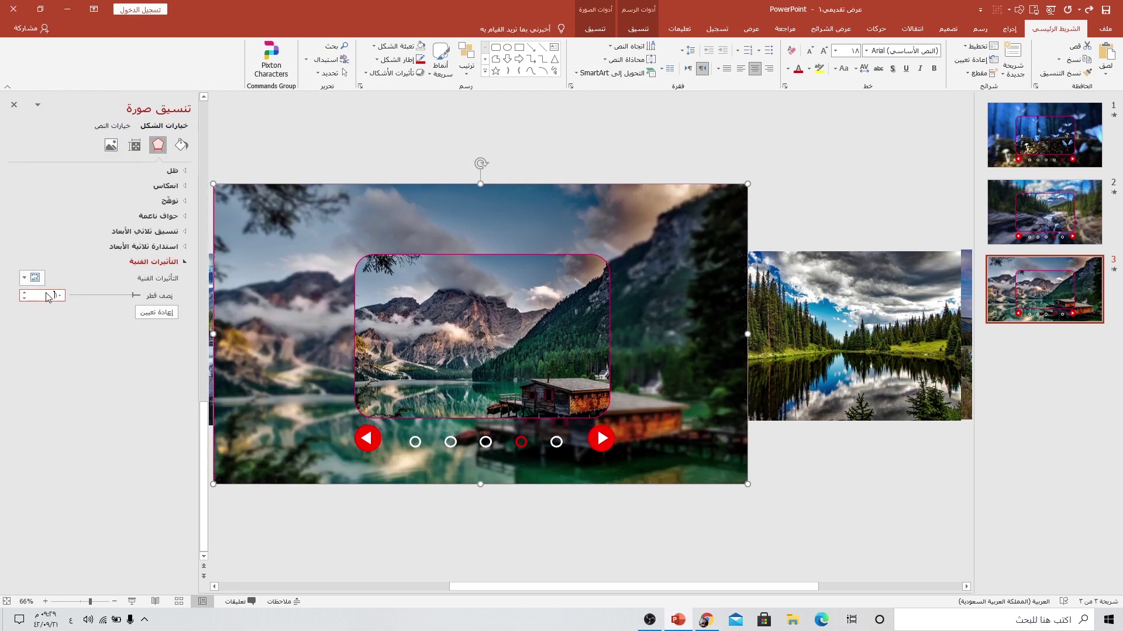
pyautogui.write('25')
pyautogui.press('Return')
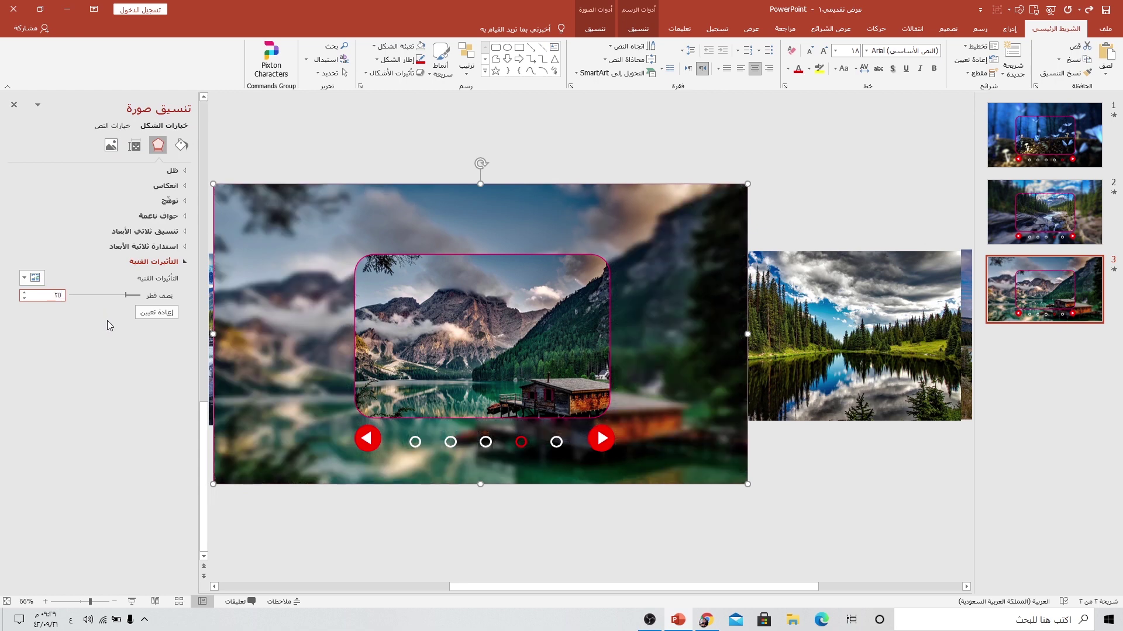
pyautogui.click(520, 442)
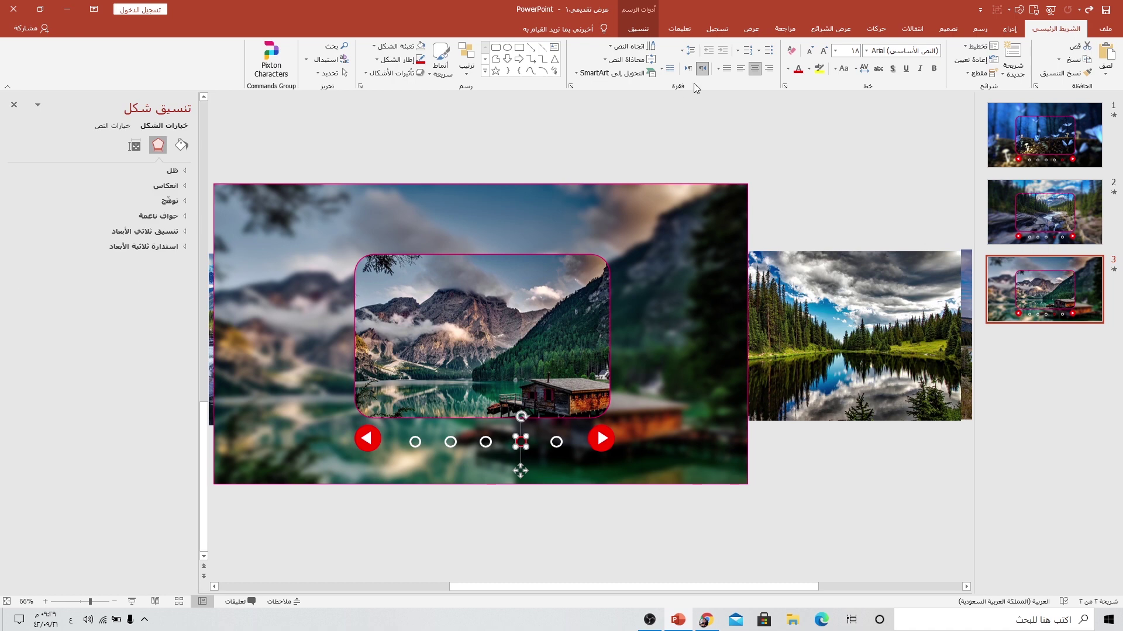
# On slide 3, make the fourth dot's outline white and the third dot's outline magenta
pyautogui.click(637, 29)
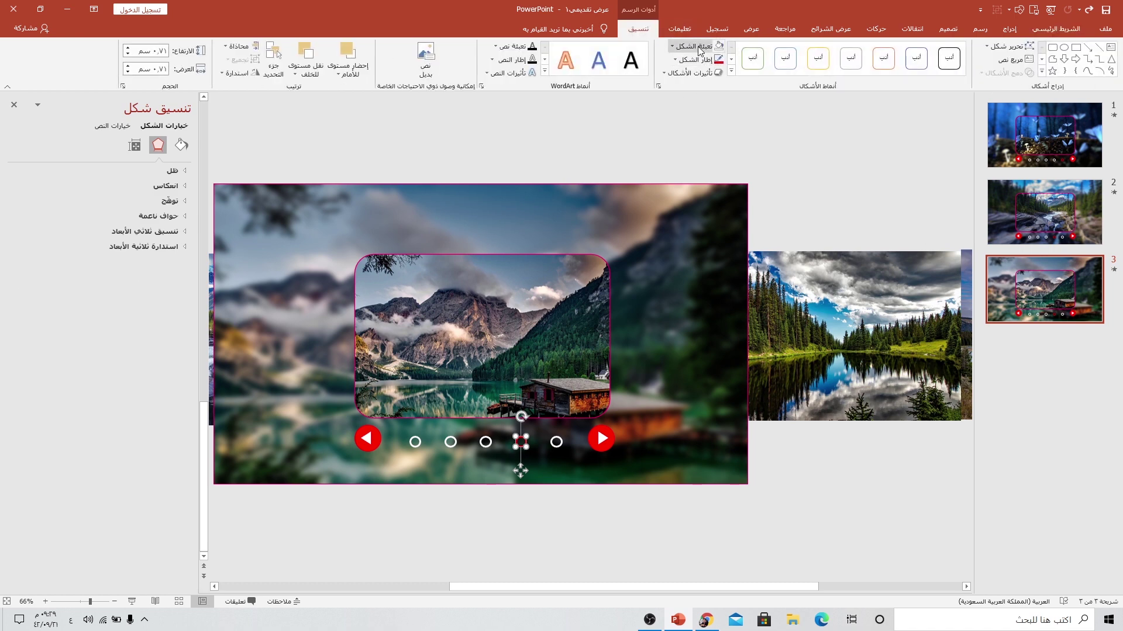
pyautogui.click(709, 59)
pyautogui.click(719, 86)
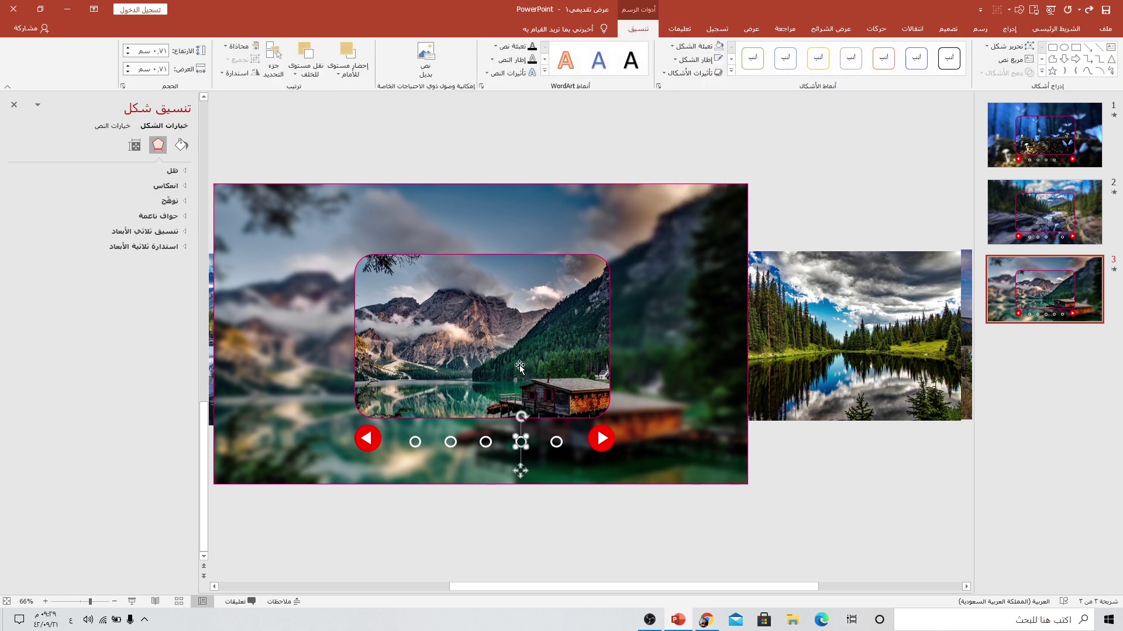
pyautogui.click(486, 445)
pyautogui.click(486, 443)
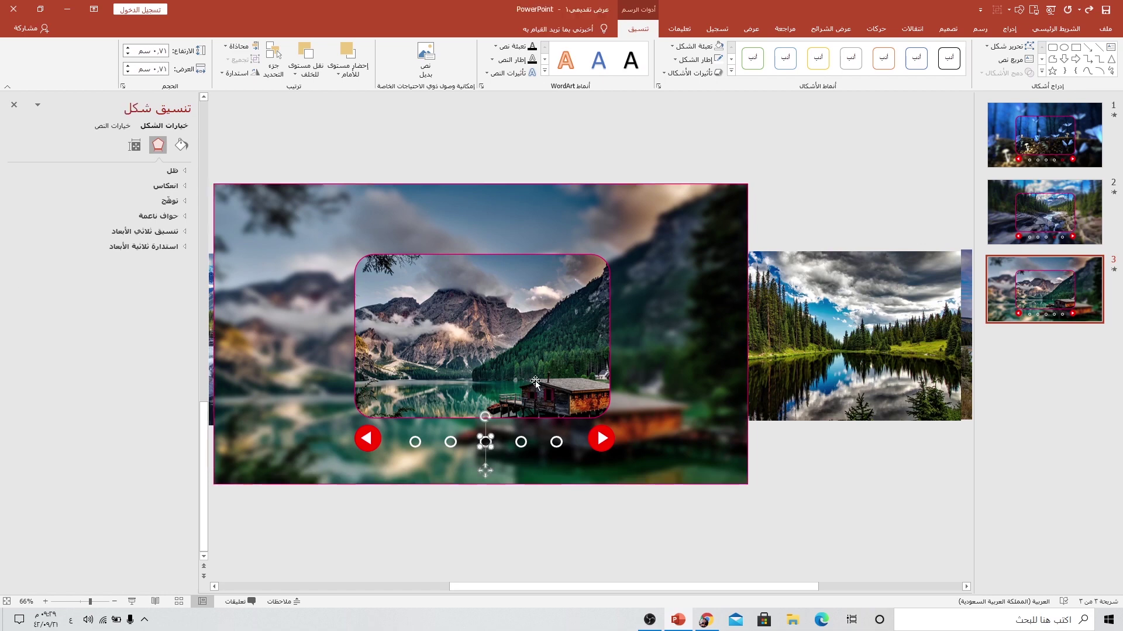
pyautogui.click(697, 59)
pyautogui.click(719, 171)
pyautogui.click(1048, 297)
# Duplicate slide 3 as slide 4 and slide the strip left to show the forest lake photo
pyautogui.rightClick(1047, 302)
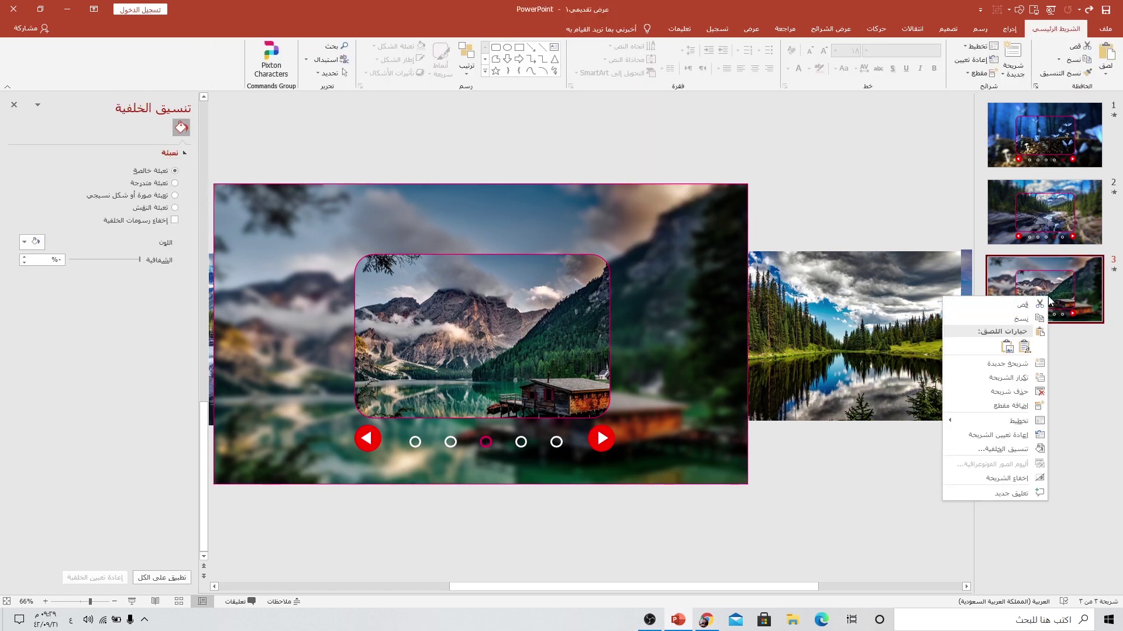
pyautogui.click(1017, 389)
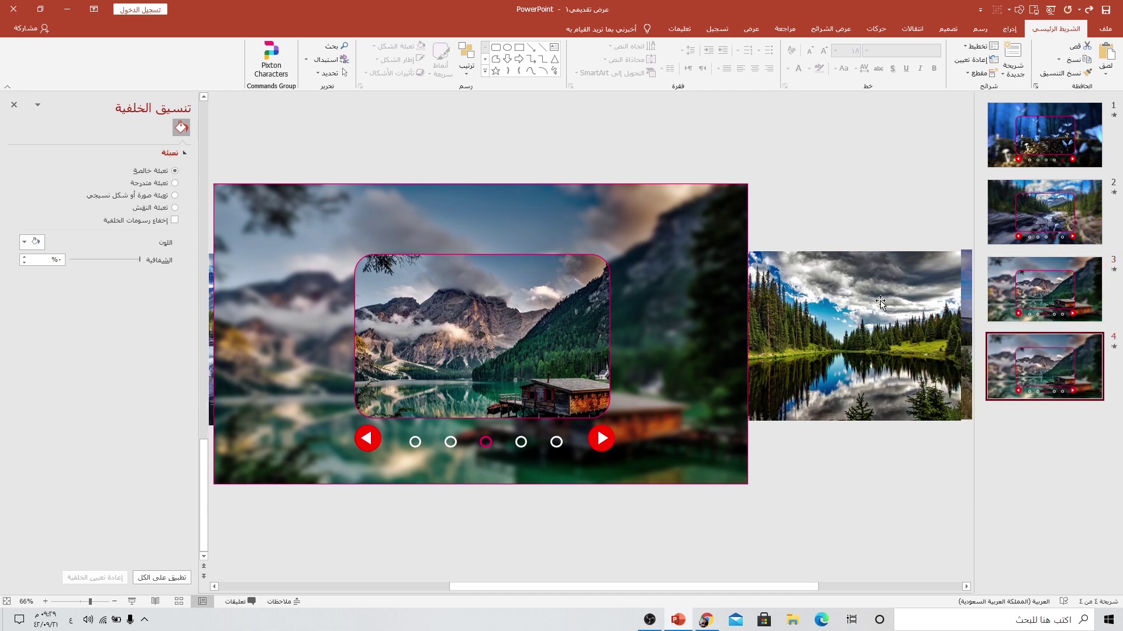
pyautogui.moveTo(948, 302); pyautogui.dragTo(576, 305)
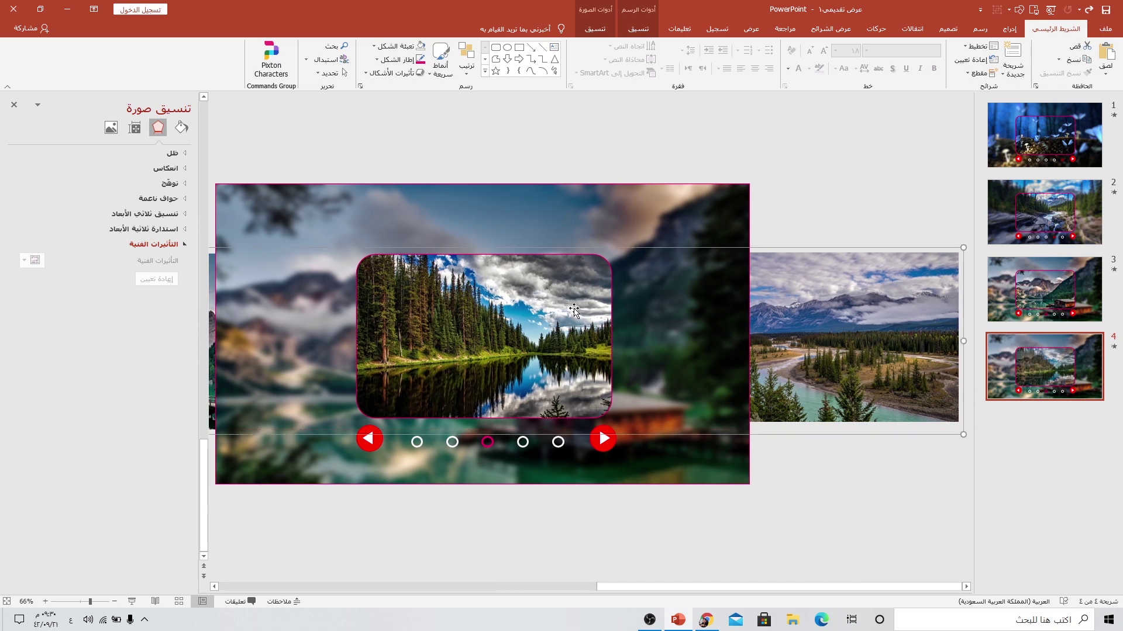
# Replace the background picture's fill with 1 (3).jpg
pyautogui.click(377, 203)
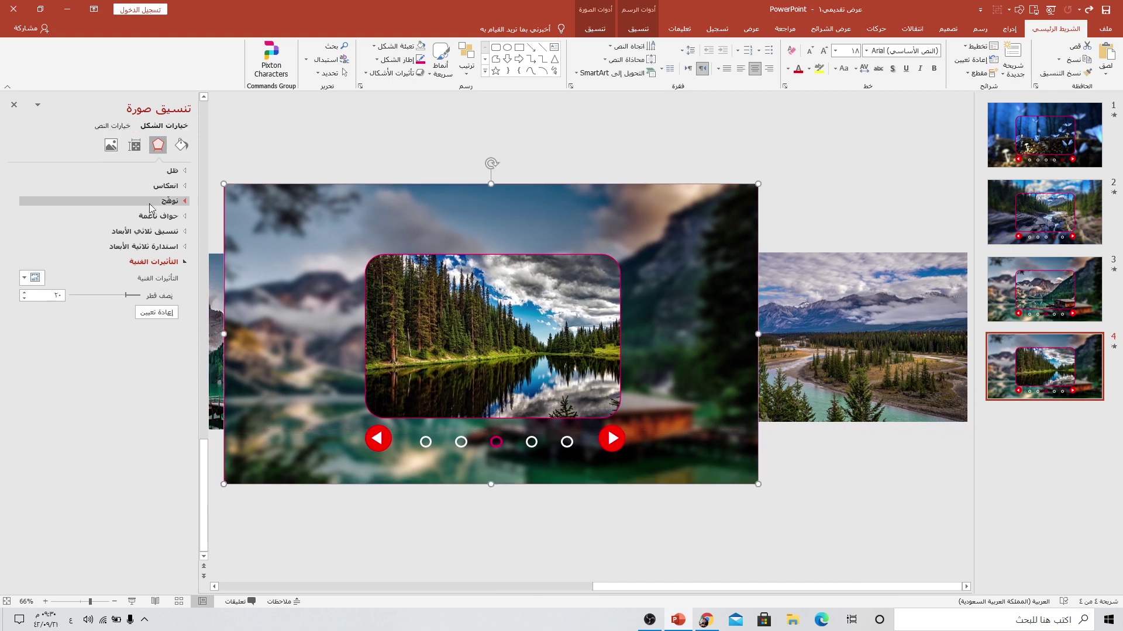
pyautogui.click(182, 145)
pyautogui.click(157, 283)
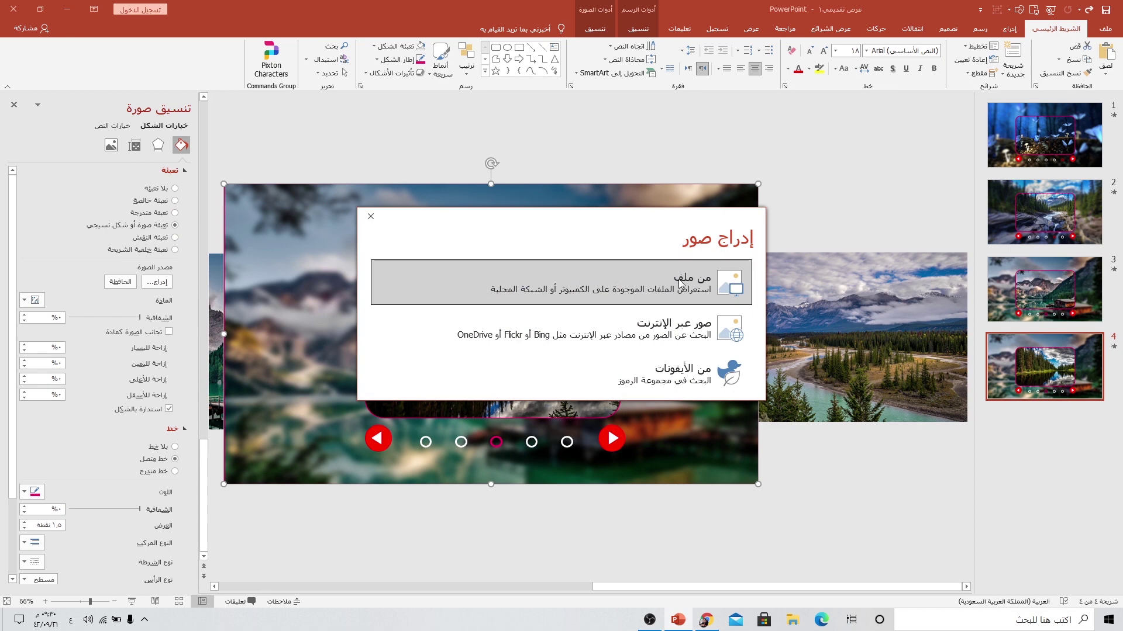
pyautogui.click(371, 216)
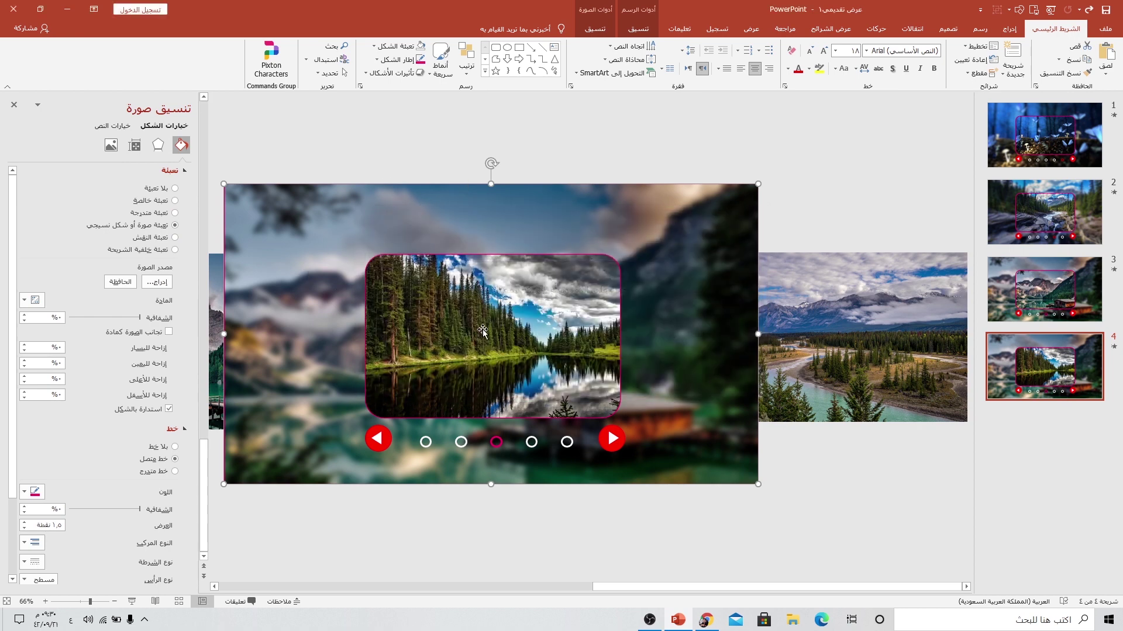
pyautogui.click(157, 283)
pyautogui.click(659, 287)
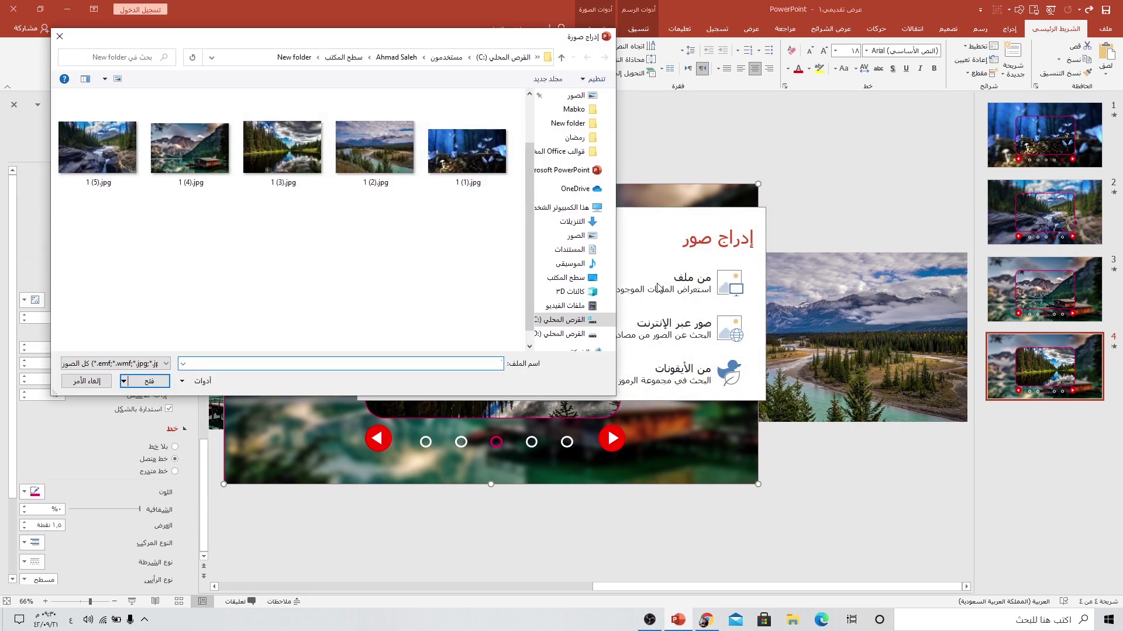
pyautogui.doubleClick(274, 161)
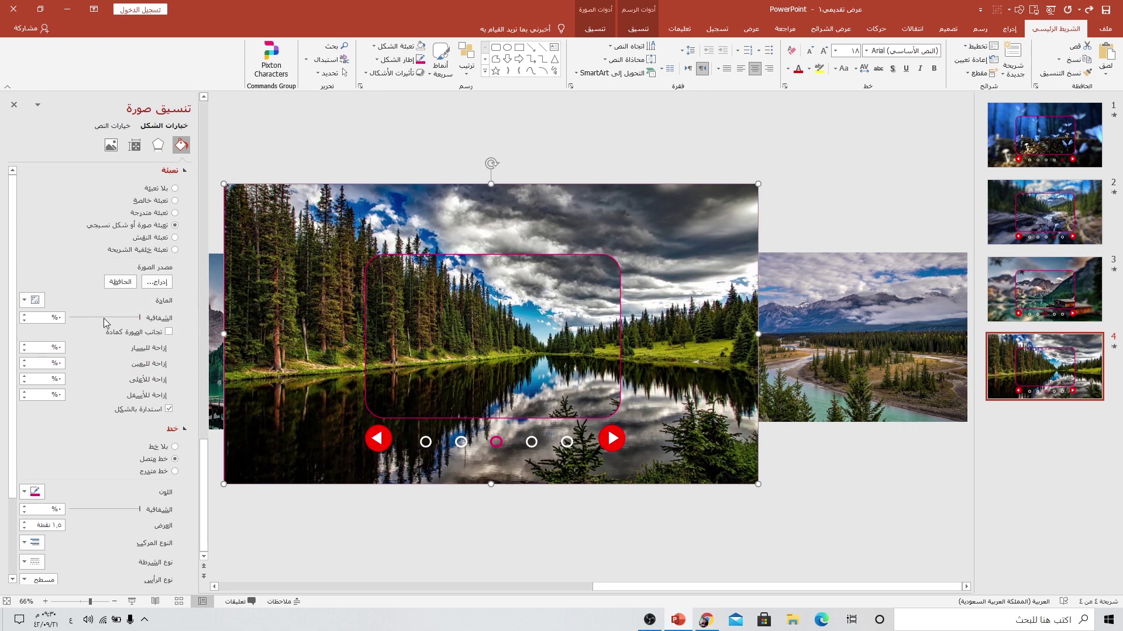
# Apply the Blur artistic effect to the forest lake background with radius 25
pyautogui.click(158, 145)
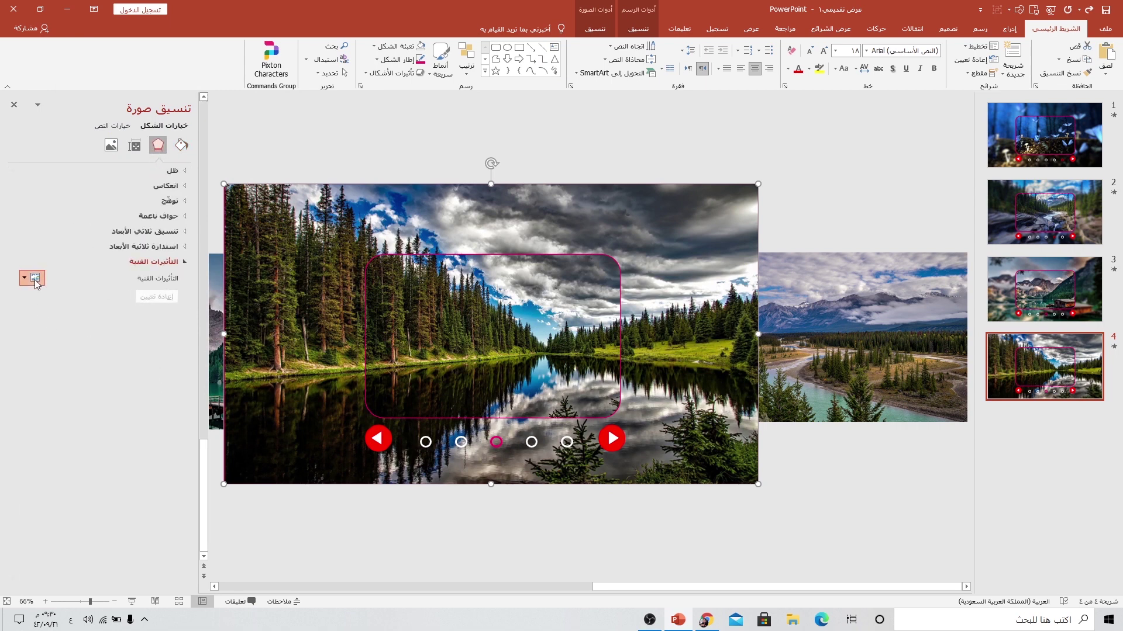
pyautogui.click(35, 280)
pyautogui.click(23, 328)
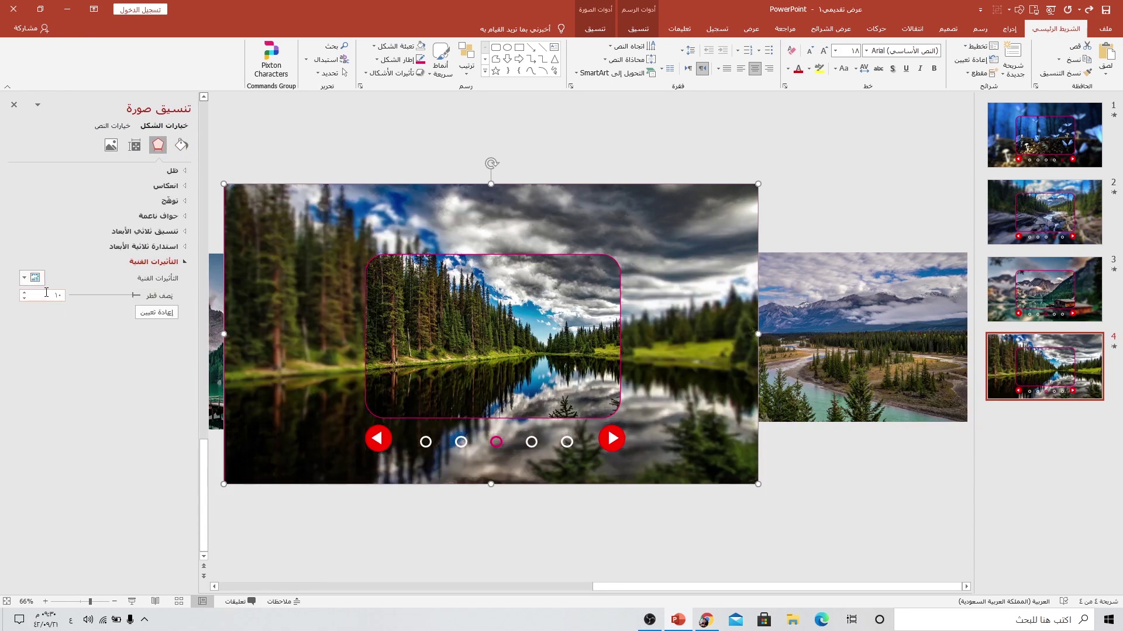
pyautogui.doubleClick(44, 297)
pyautogui.write('2')
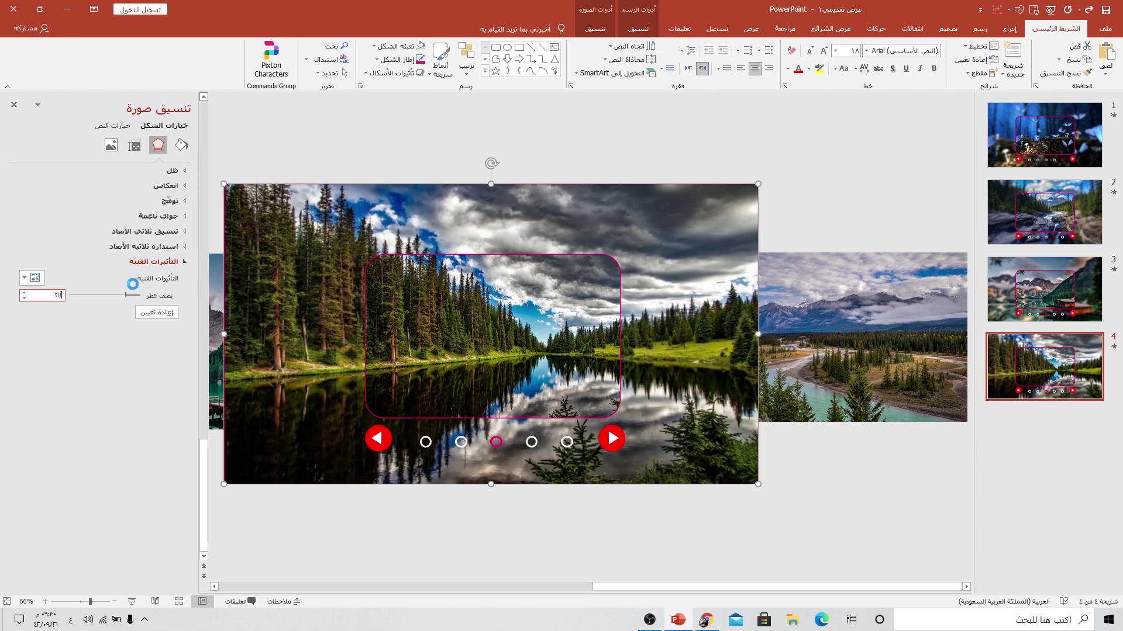
pyautogui.write('5')
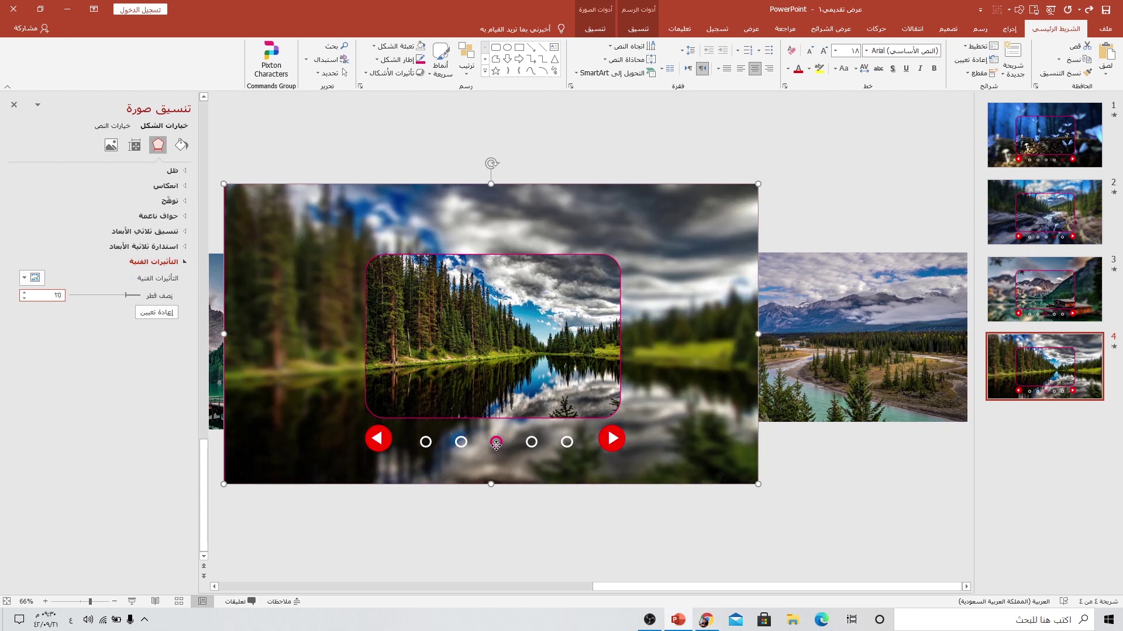
# Make the third dot's outline white and outline the second dot in pink
pyautogui.click(496, 442)
pyautogui.click(638, 28)
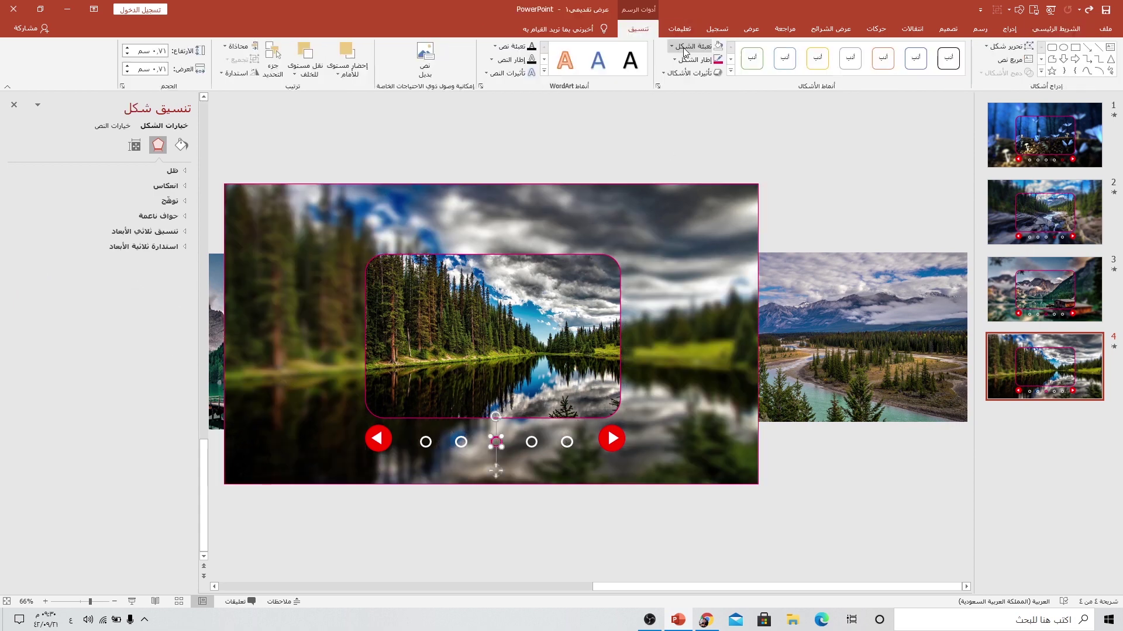
pyautogui.click(704, 63)
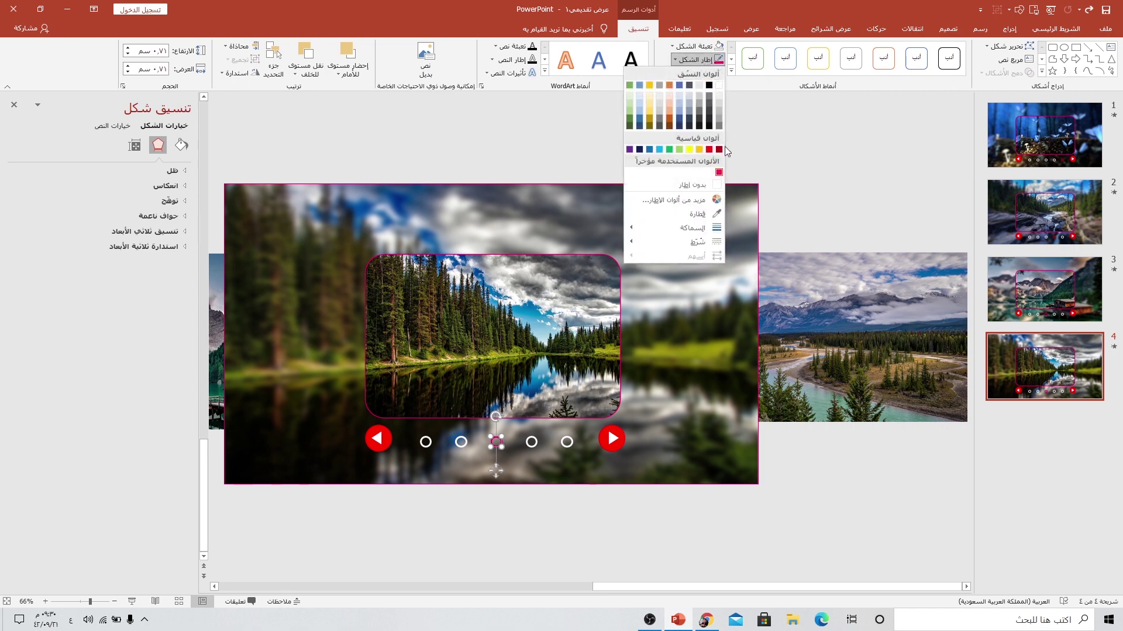
pyautogui.click(719, 85)
pyautogui.click(458, 441)
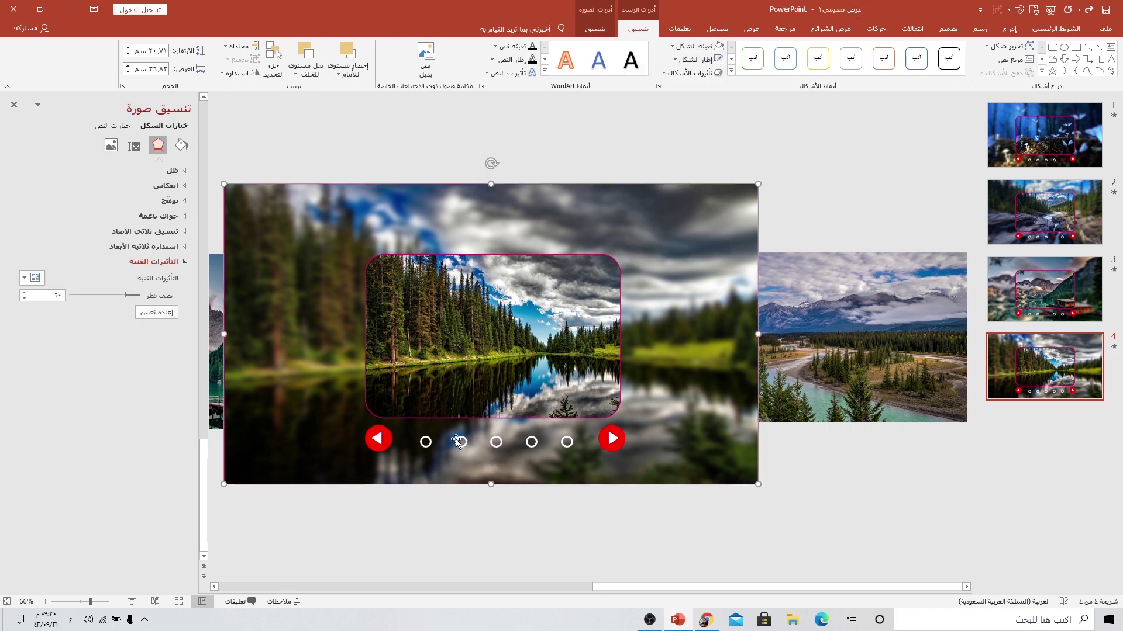
pyautogui.click(458, 442)
pyautogui.click(701, 60)
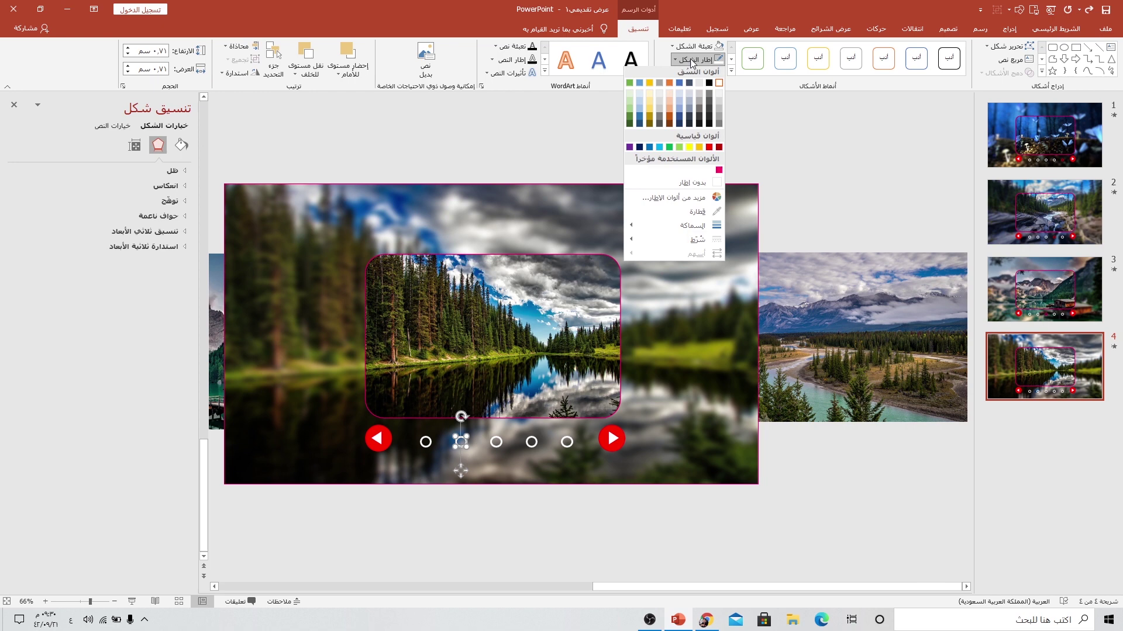
pyautogui.click(720, 171)
pyautogui.click(1022, 374)
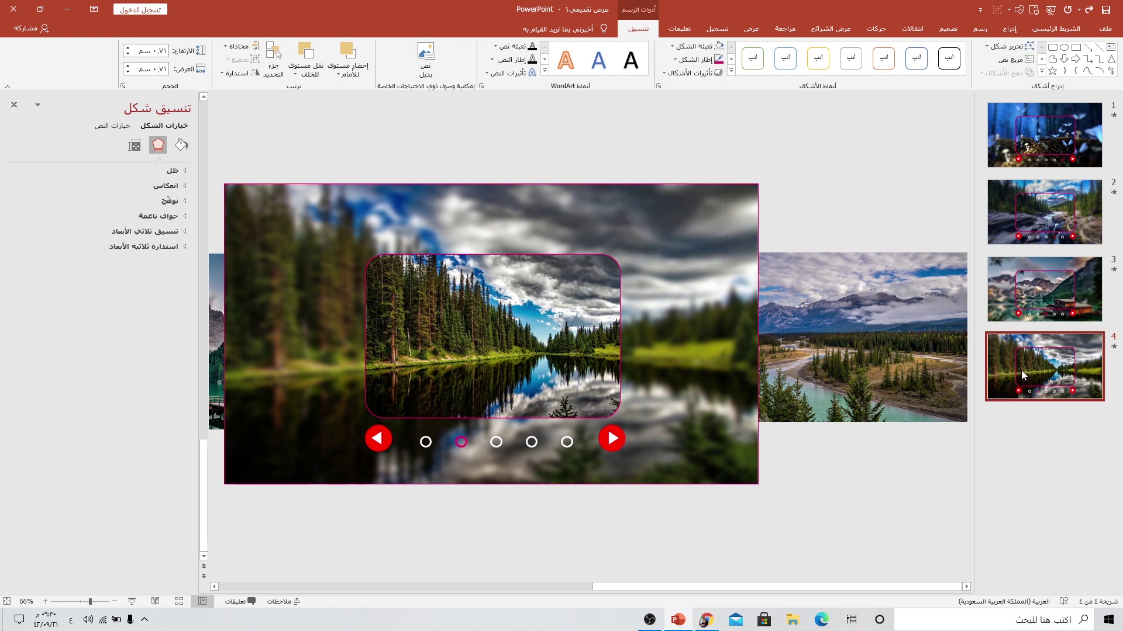
# Duplicate slide 4 as slide 5 and move the river-valley photo into the rounded frame
pyautogui.rightClick(1070, 373)
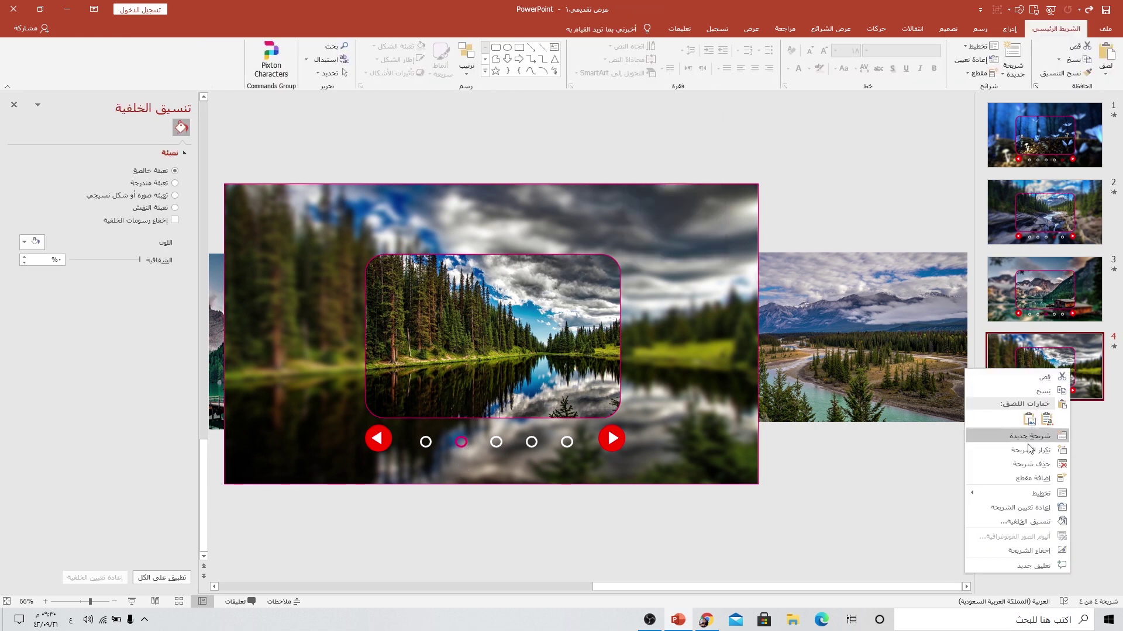
pyautogui.click(1018, 438)
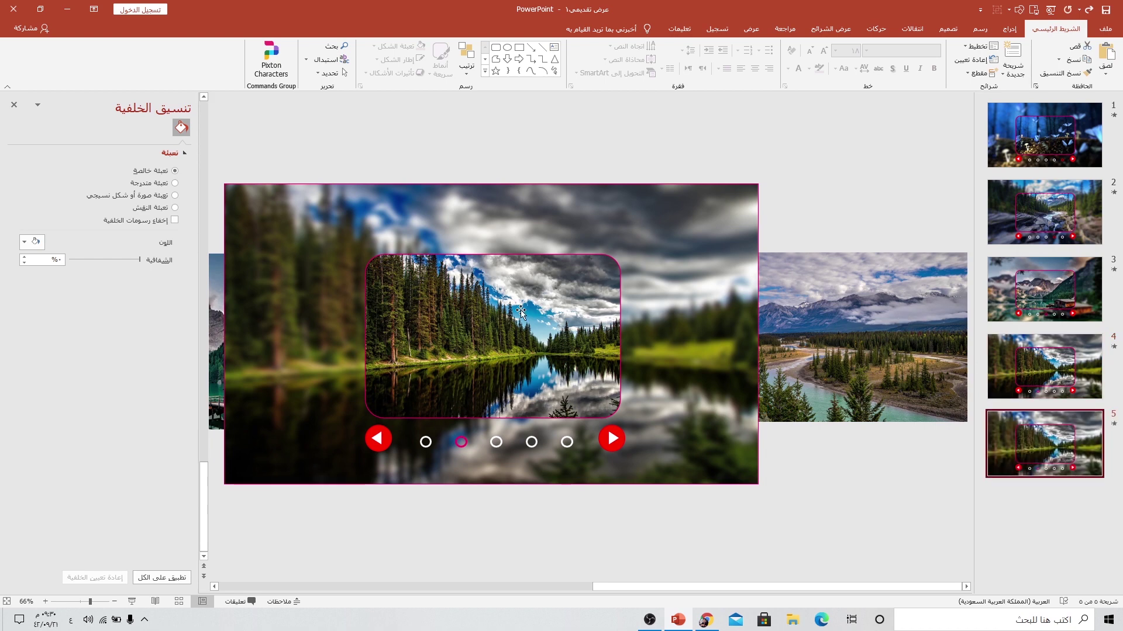
pyautogui.moveTo(844, 356); pyautogui.dragTo(539, 351)
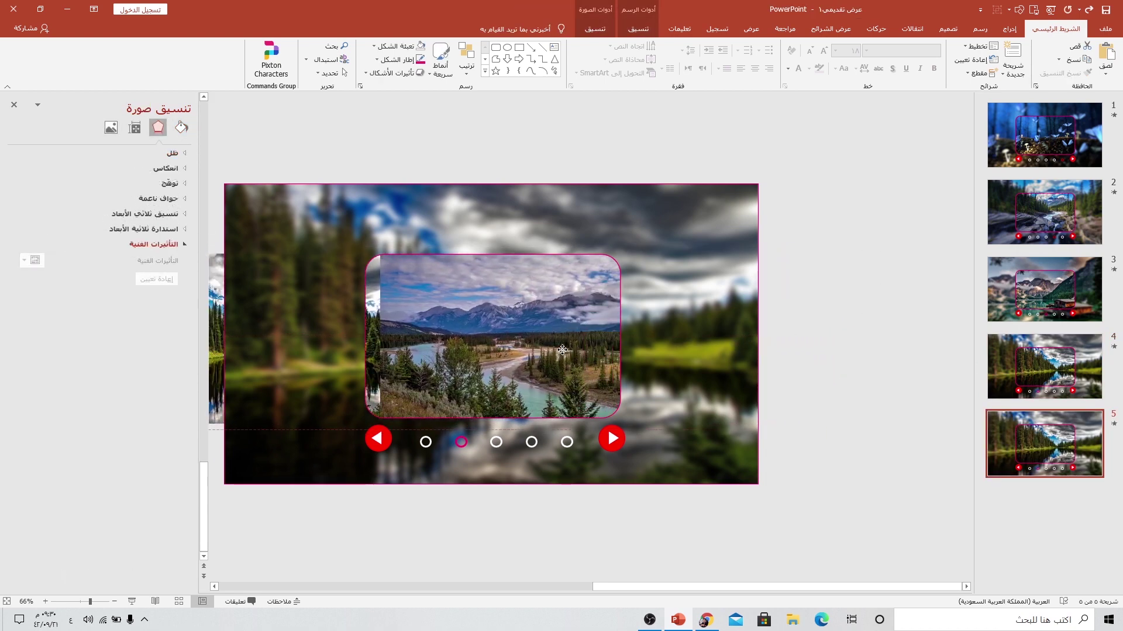
pyautogui.hscroll(-3, 539, 350)
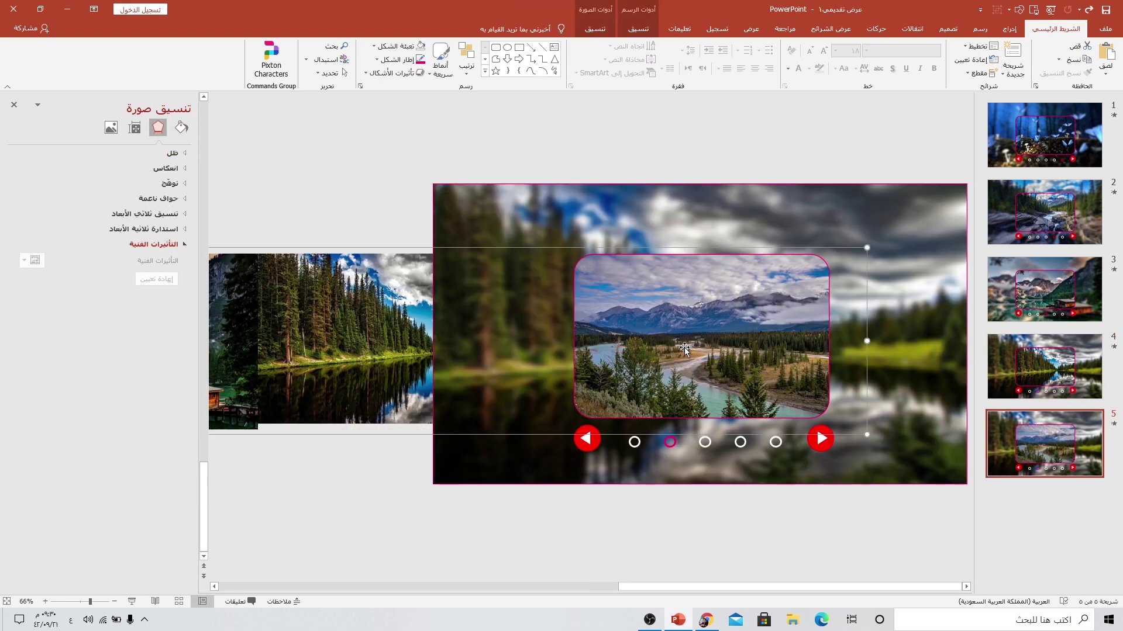
# Replace the background picture's fill with 1 (2).jpg
pyautogui.click(572, 218)
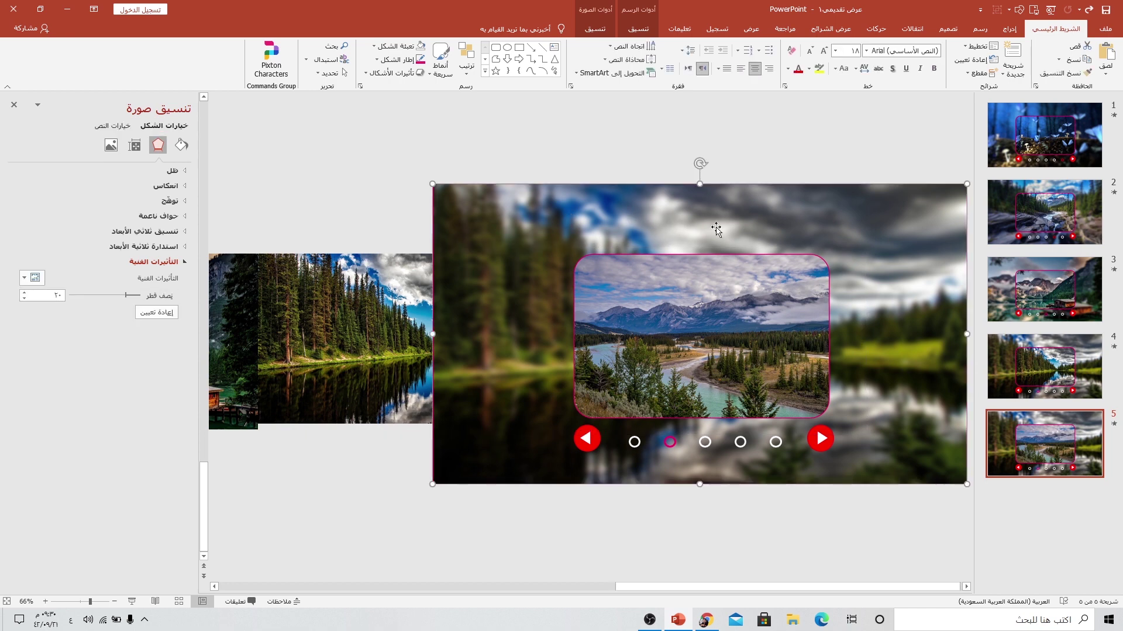
pyautogui.click(181, 145)
pyautogui.click(154, 283)
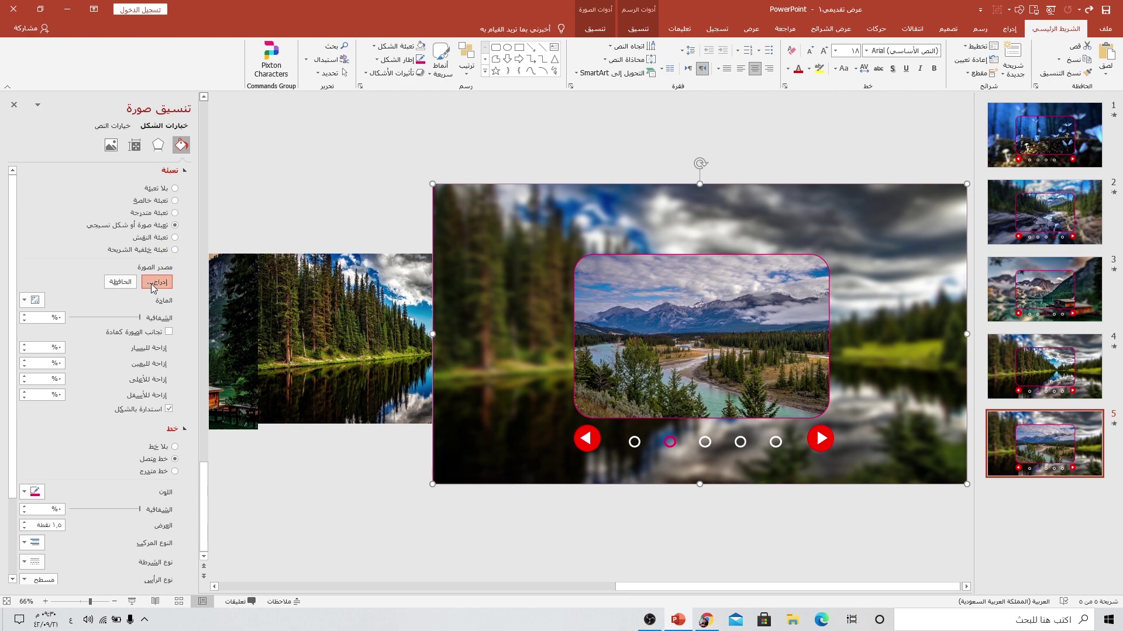
pyautogui.click(624, 280)
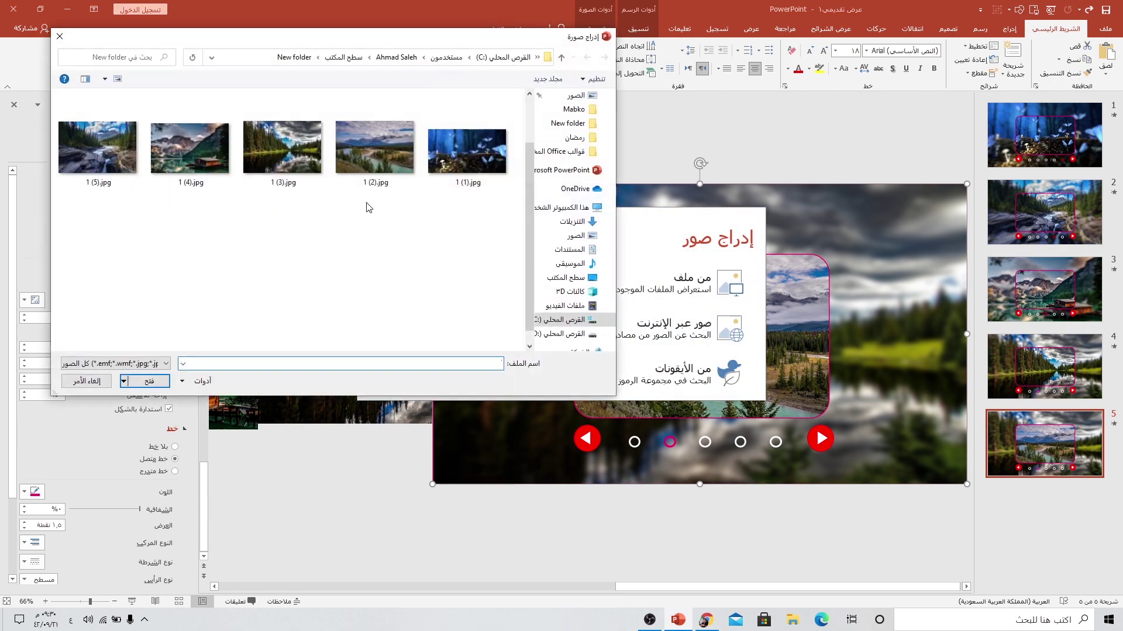
pyautogui.click(369, 171)
pyautogui.click(149, 381)
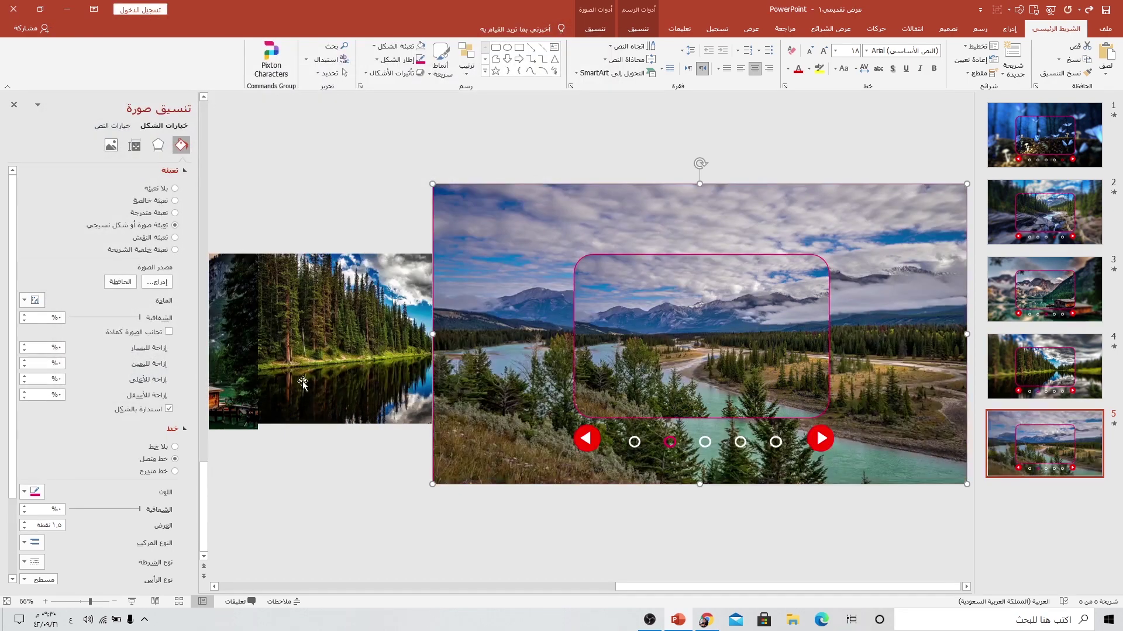
# Apply the Blur artistic effect to the river-valley background with radius 25
pyautogui.click(158, 145)
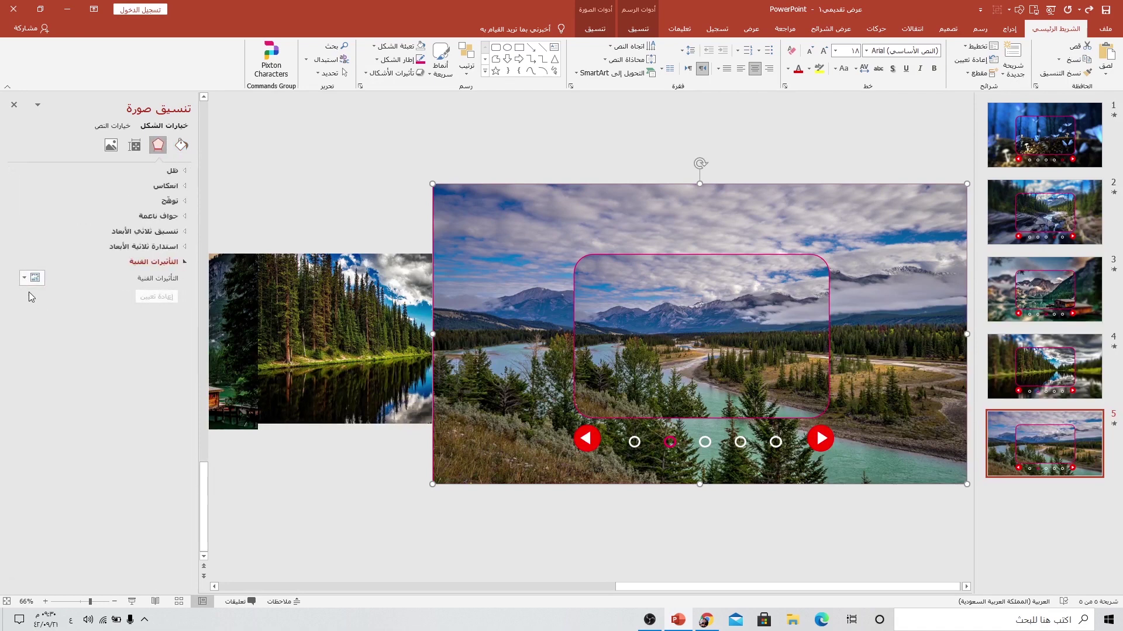
pyautogui.click(26, 278)
pyautogui.click(19, 333)
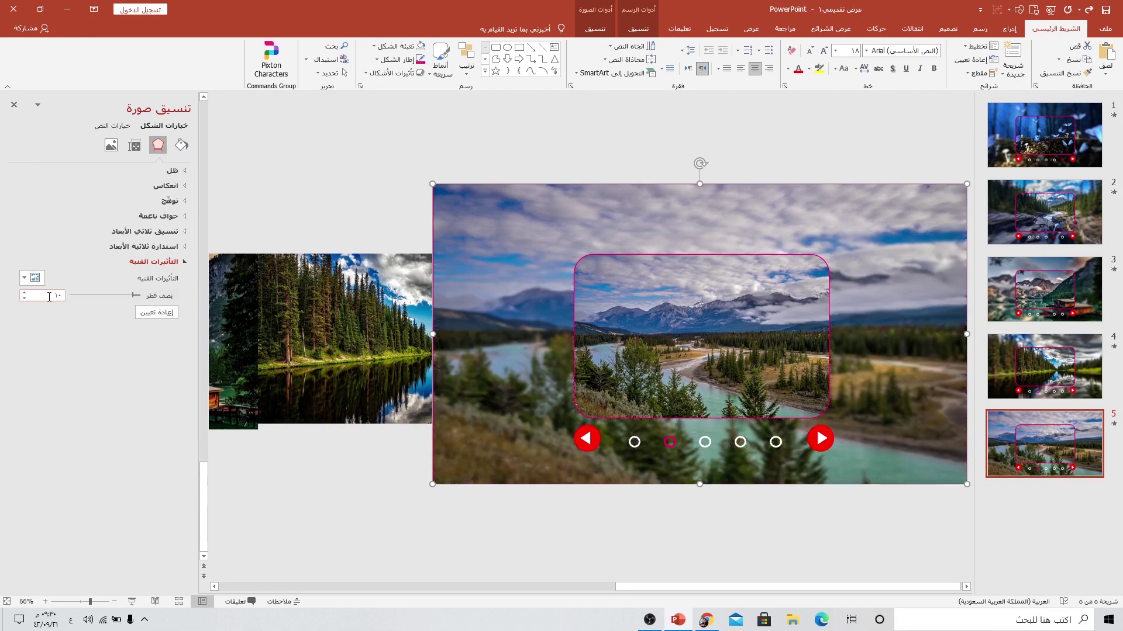
pyautogui.write('25')
pyautogui.press('Return')
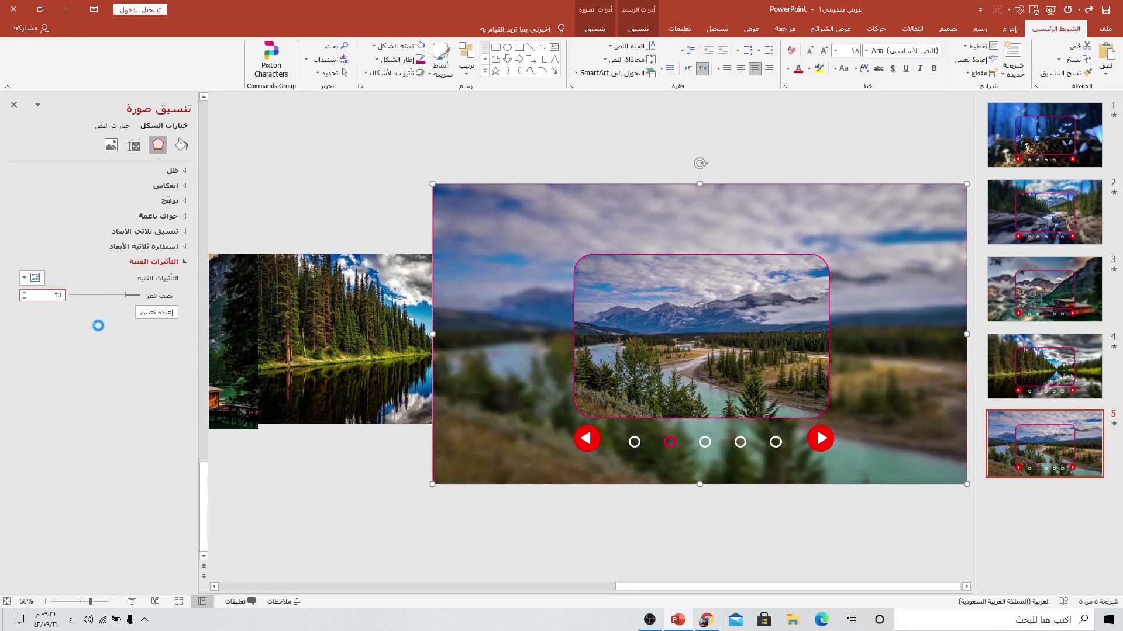
# Make the second dot's outline white and the first dot's outline pink
pyautogui.click(670, 443)
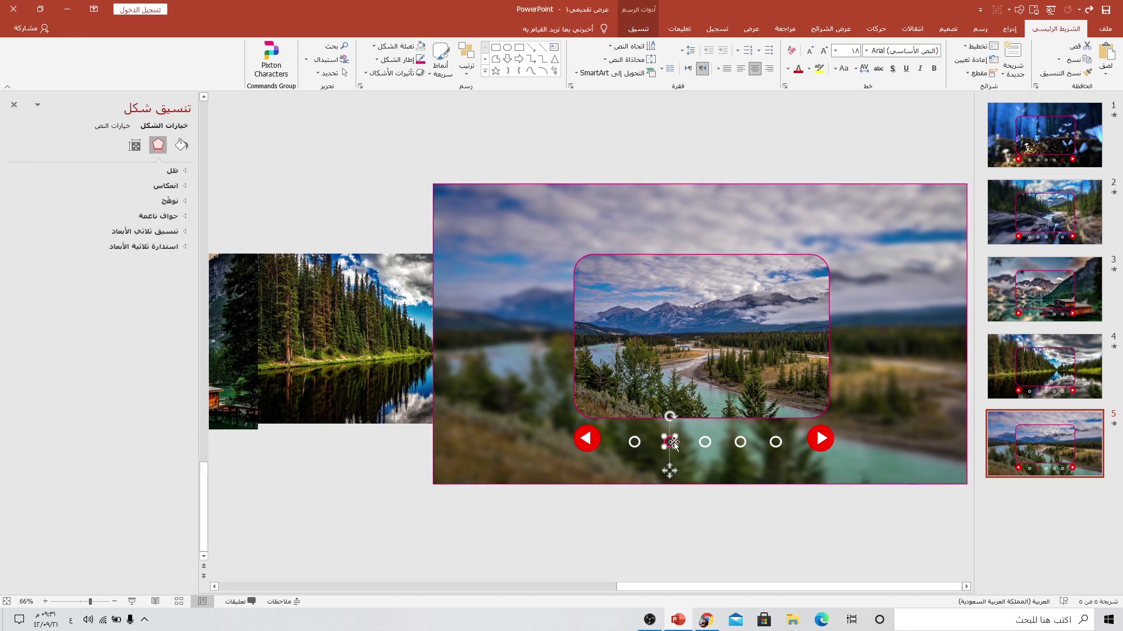
pyautogui.click(638, 28)
pyautogui.click(701, 60)
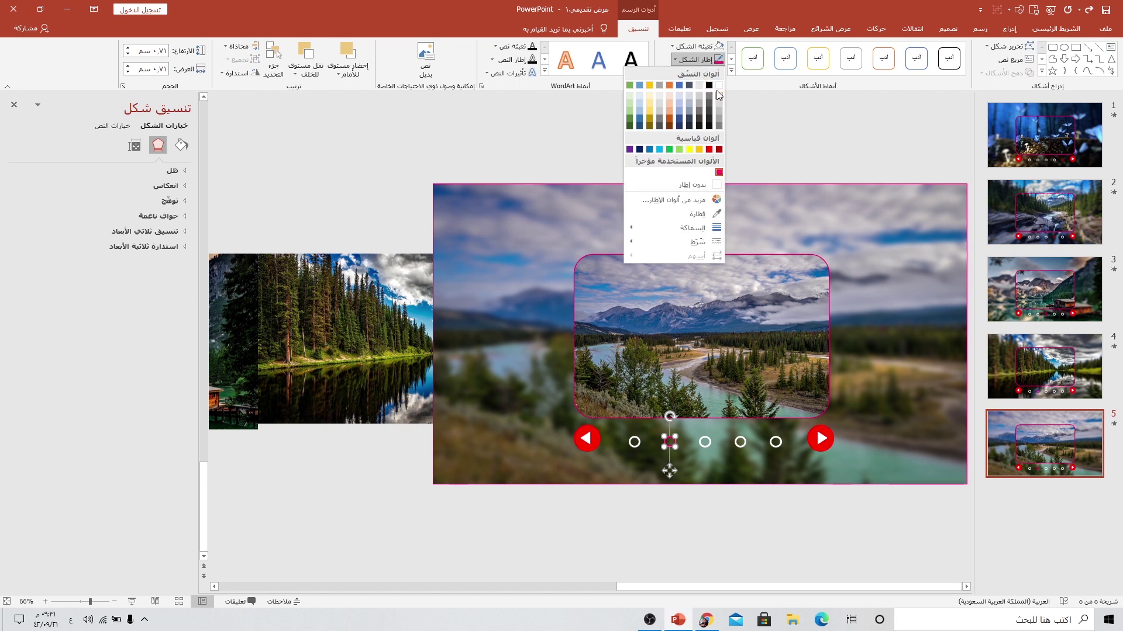
pyautogui.click(717, 90)
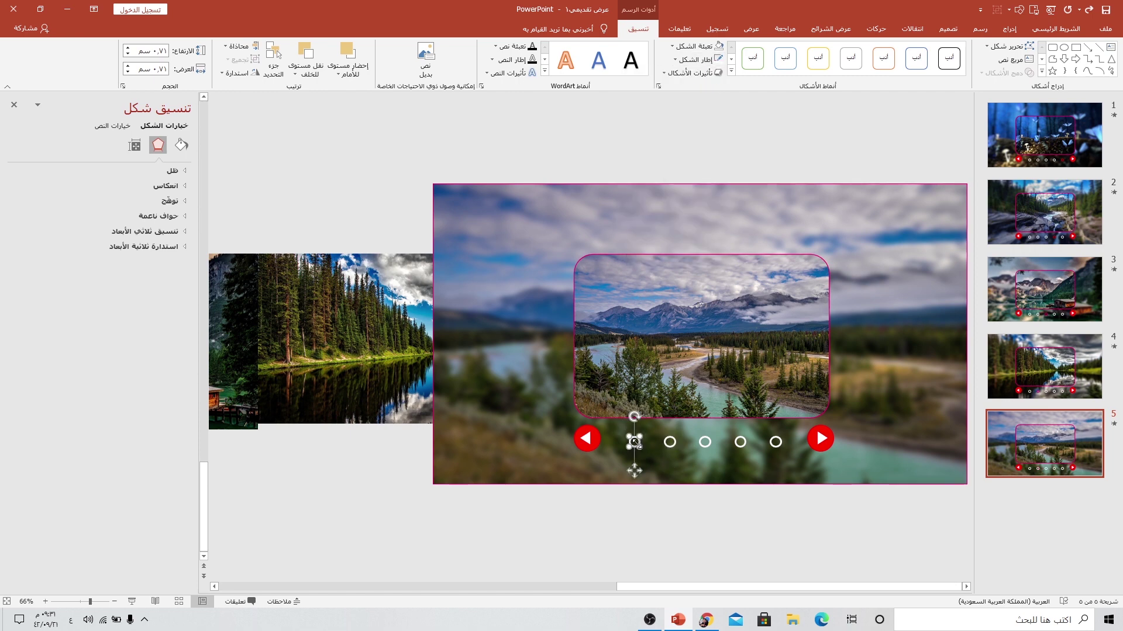
pyautogui.click(700, 60)
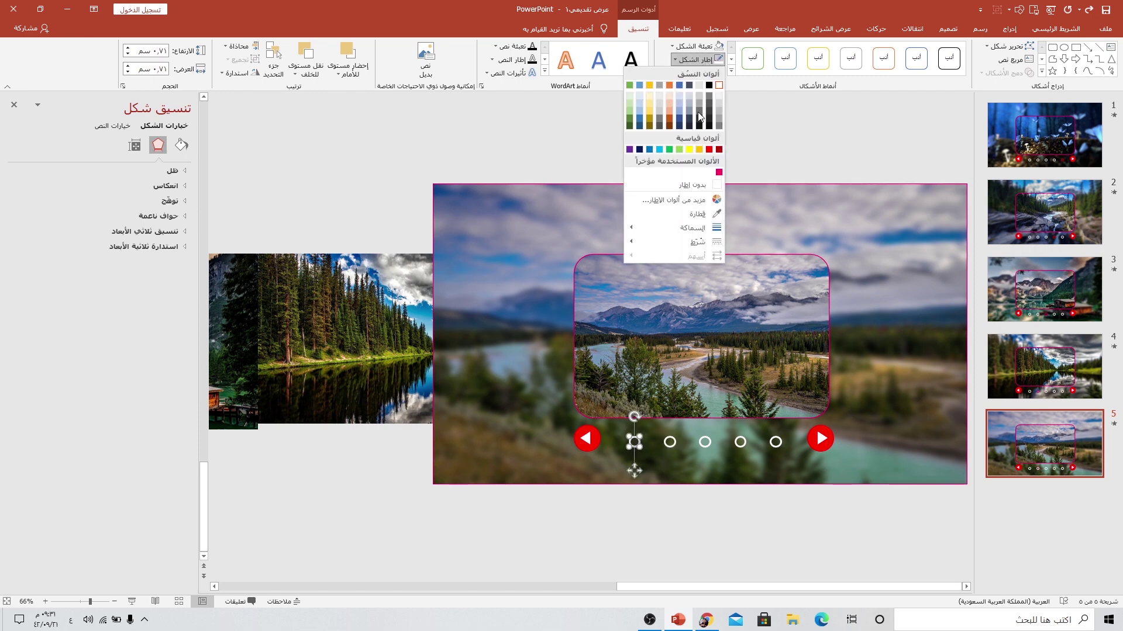
pyautogui.click(718, 172)
pyautogui.click(1061, 155)
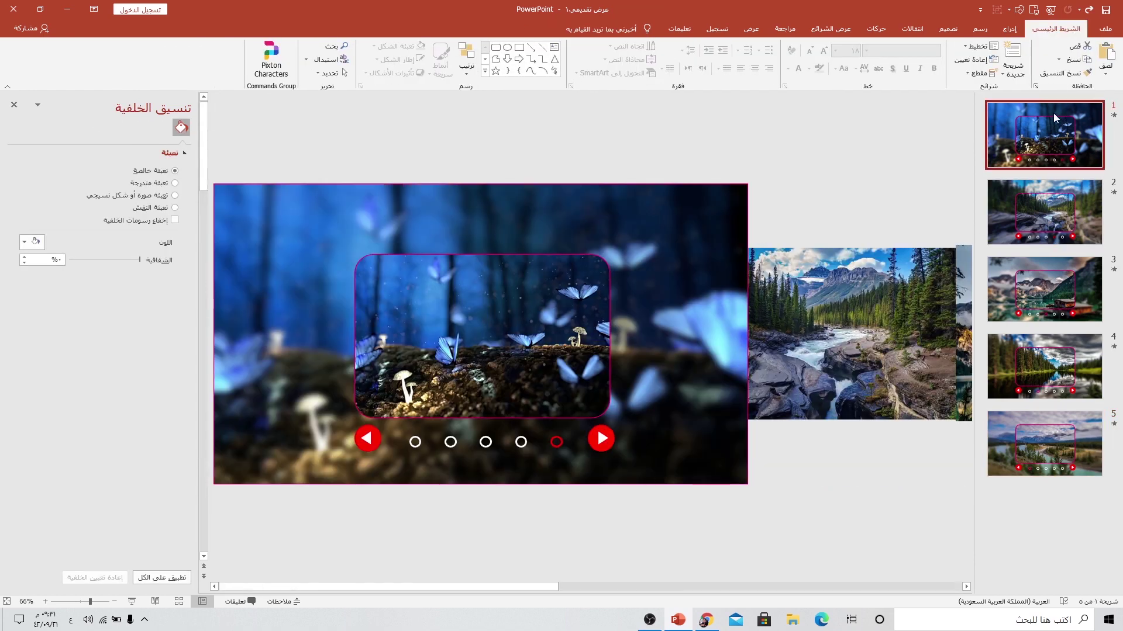
# Apply the Morph transition to slide 1, then start the slide show from the status bar
pyautogui.click(907, 35)
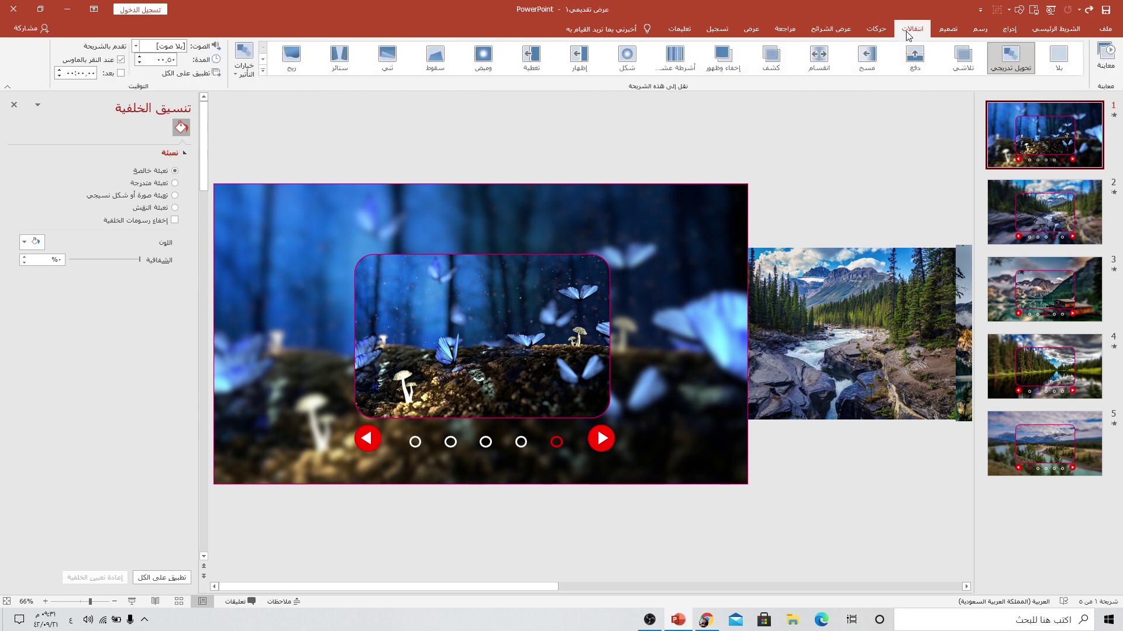
pyautogui.click(1011, 57)
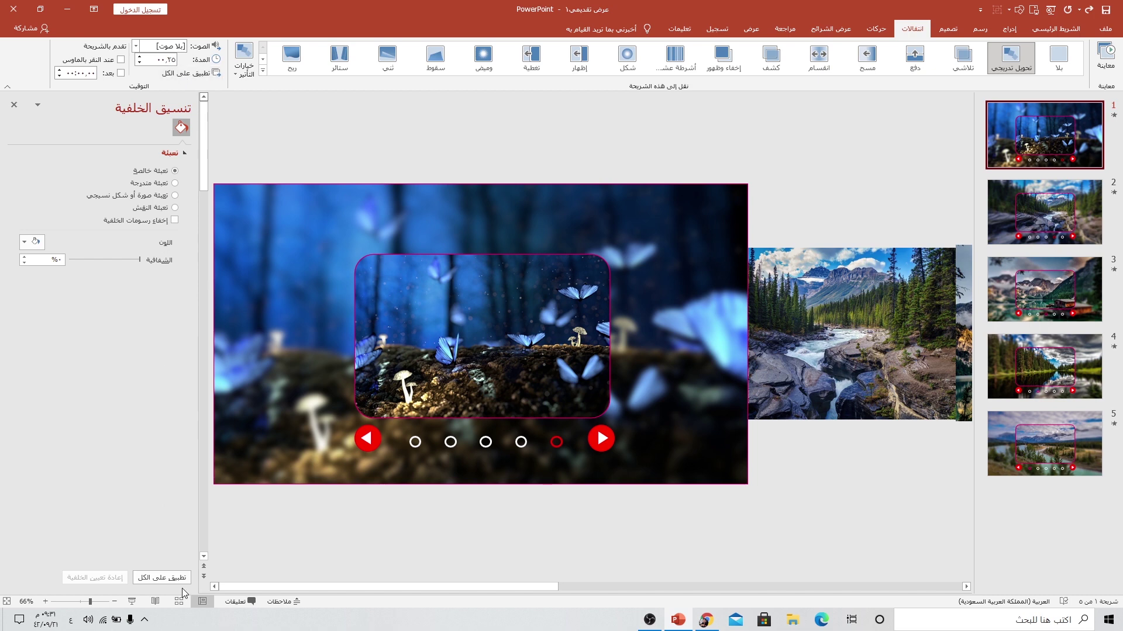
pyautogui.click(132, 601)
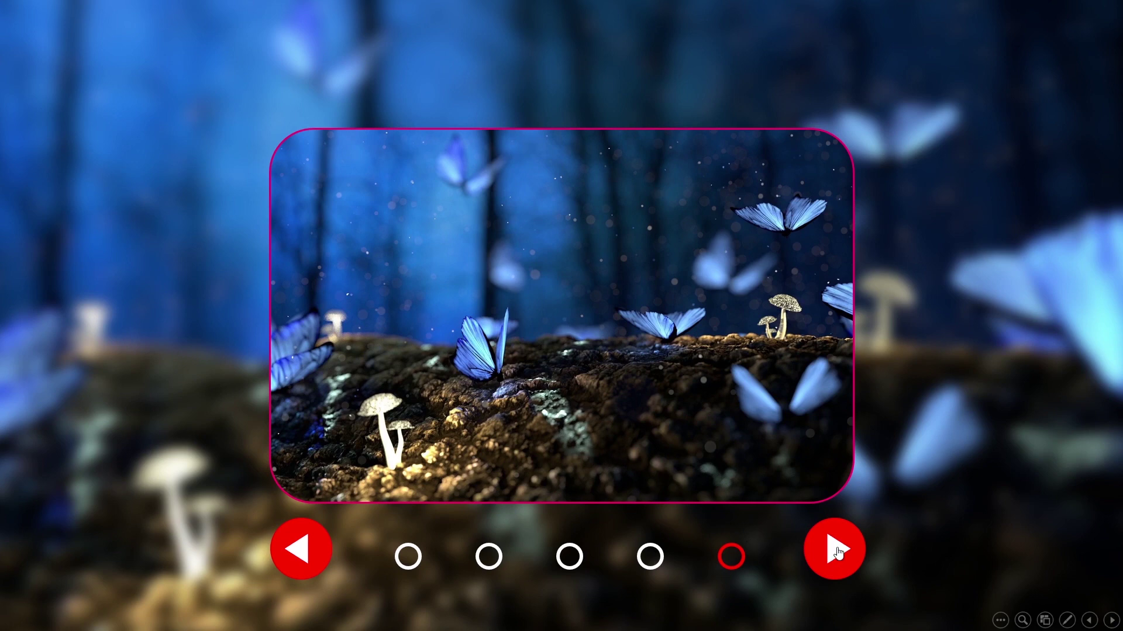
# Use the slider arrows to move back and forth through the photos, ending on the forest-lake slide
pyautogui.click(302, 550)
pyautogui.click(302, 550)
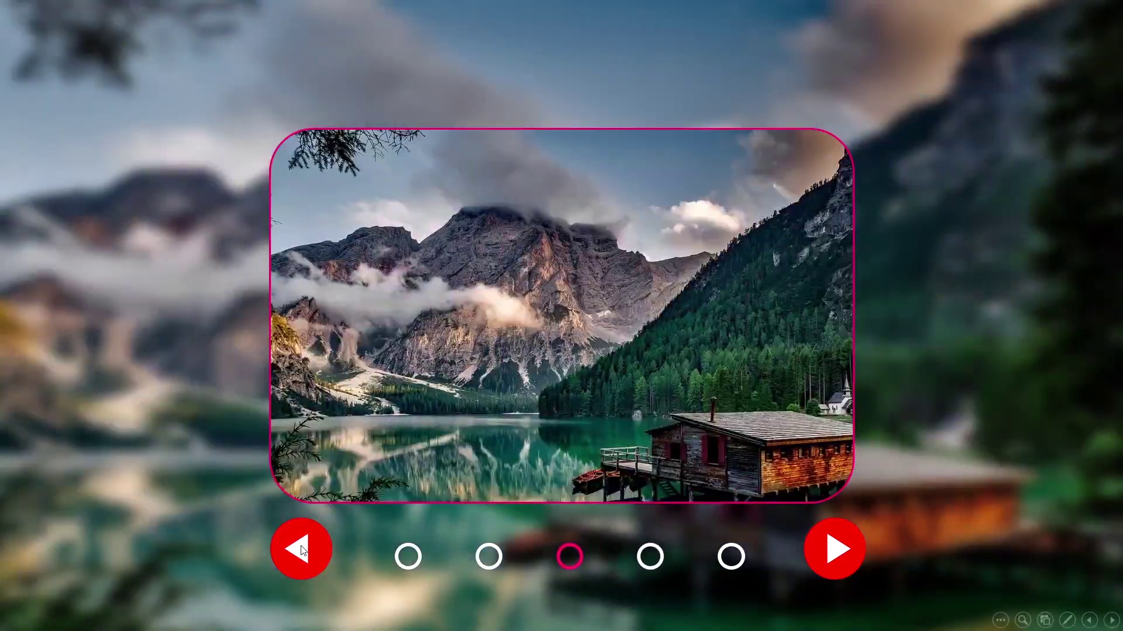
pyautogui.click(302, 550)
pyautogui.click(301, 550)
pyautogui.click(810, 552)
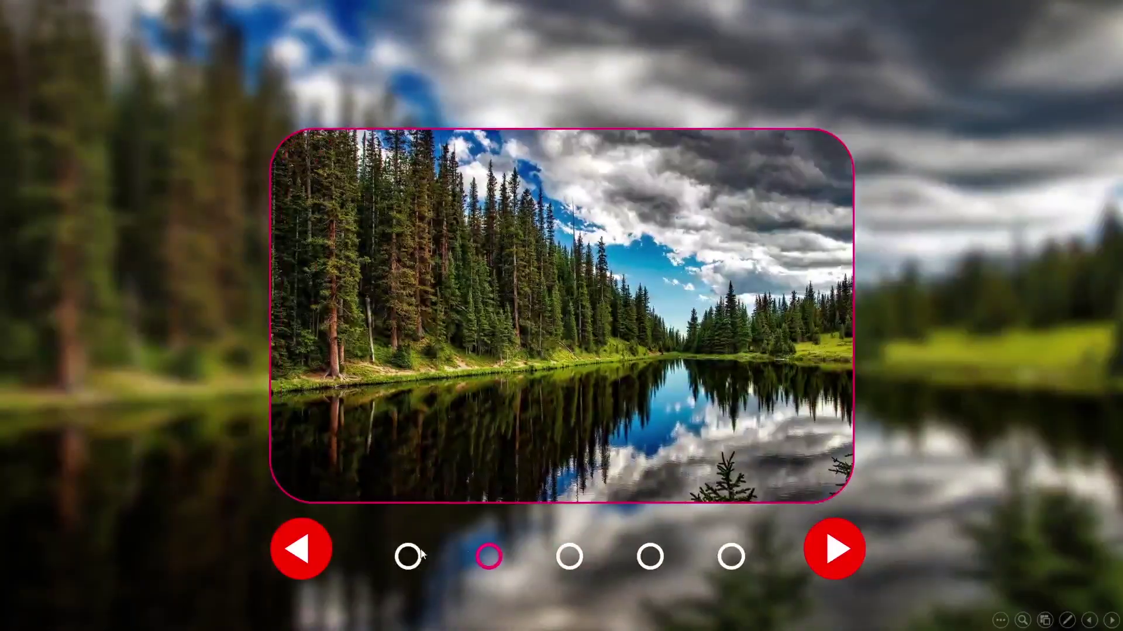
pyautogui.click(309, 551)
pyautogui.click(850, 551)
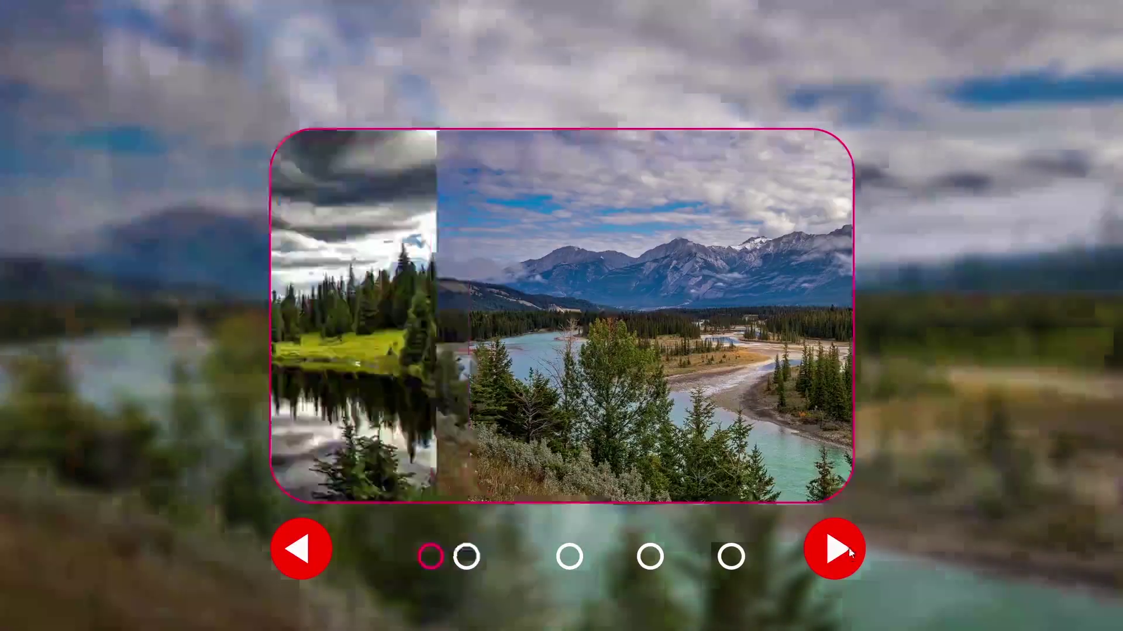
pyautogui.click(834, 551)
pyautogui.click(834, 550)
pyautogui.click(835, 551)
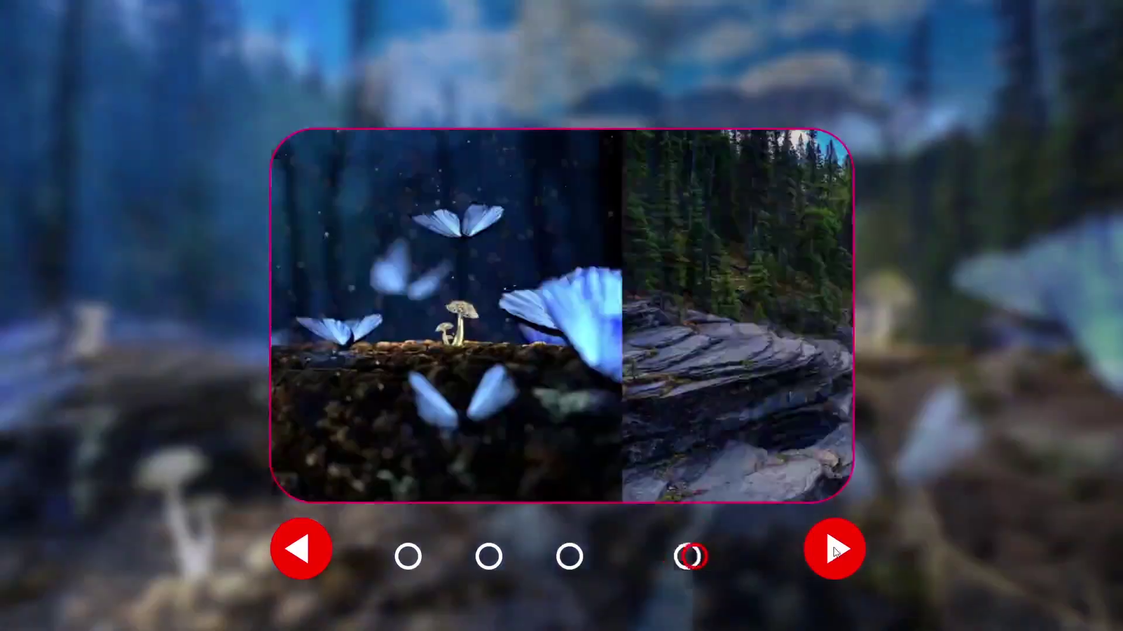
pyautogui.click(316, 563)
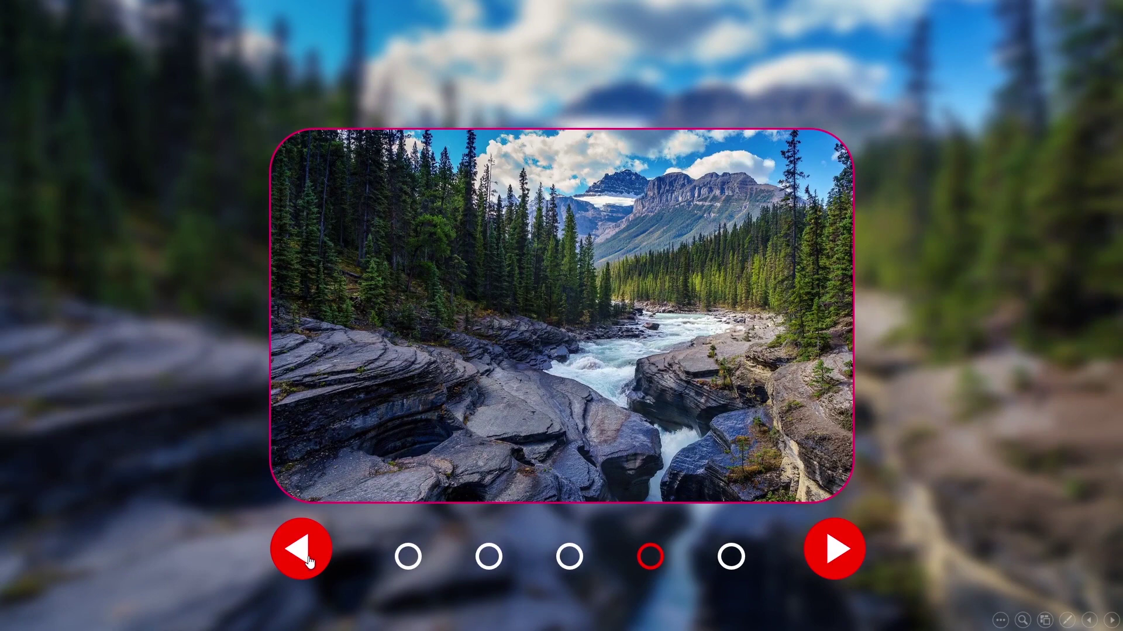
pyautogui.click(308, 560)
pyautogui.click(309, 560)
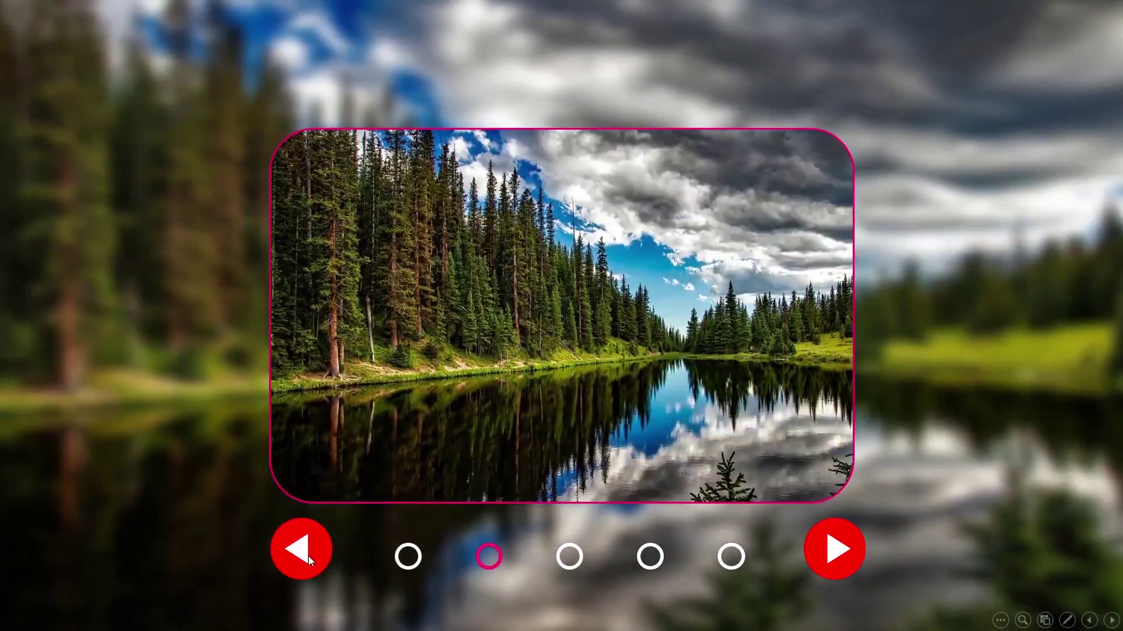
pyautogui.click(851, 550)
pyautogui.click(852, 550)
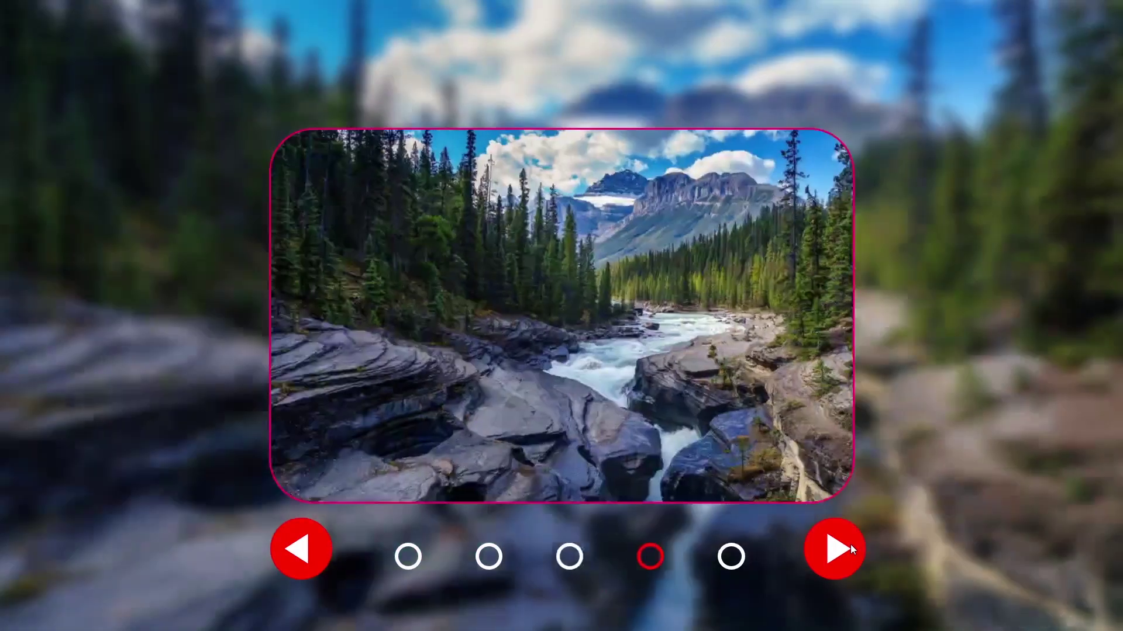
pyautogui.click(851, 550)
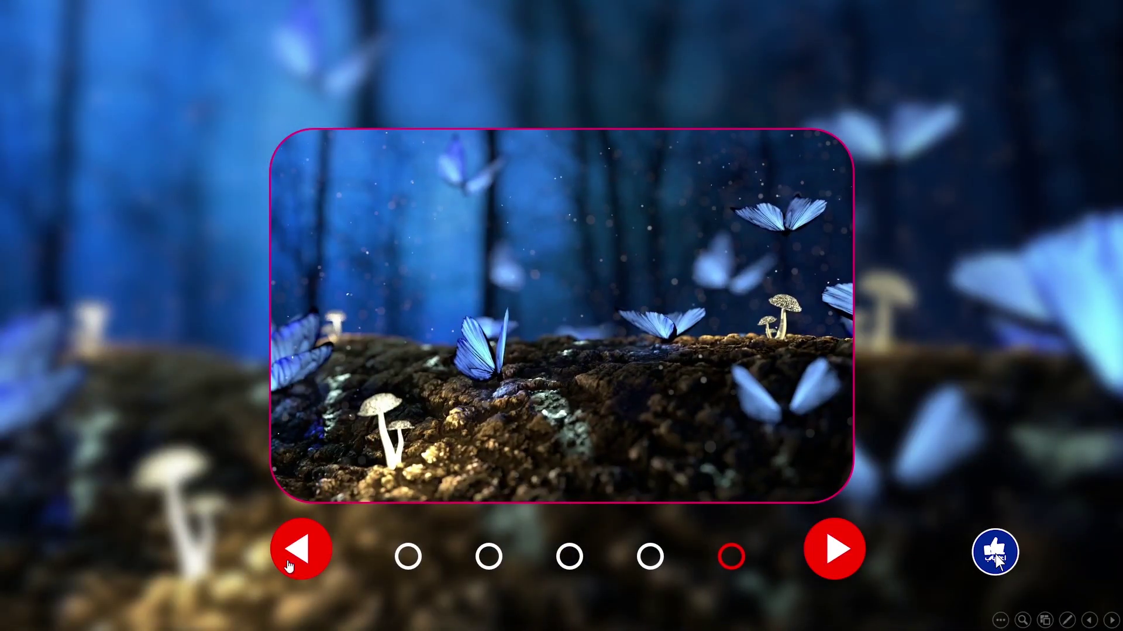
pyautogui.click(288, 566)
pyautogui.click(295, 558)
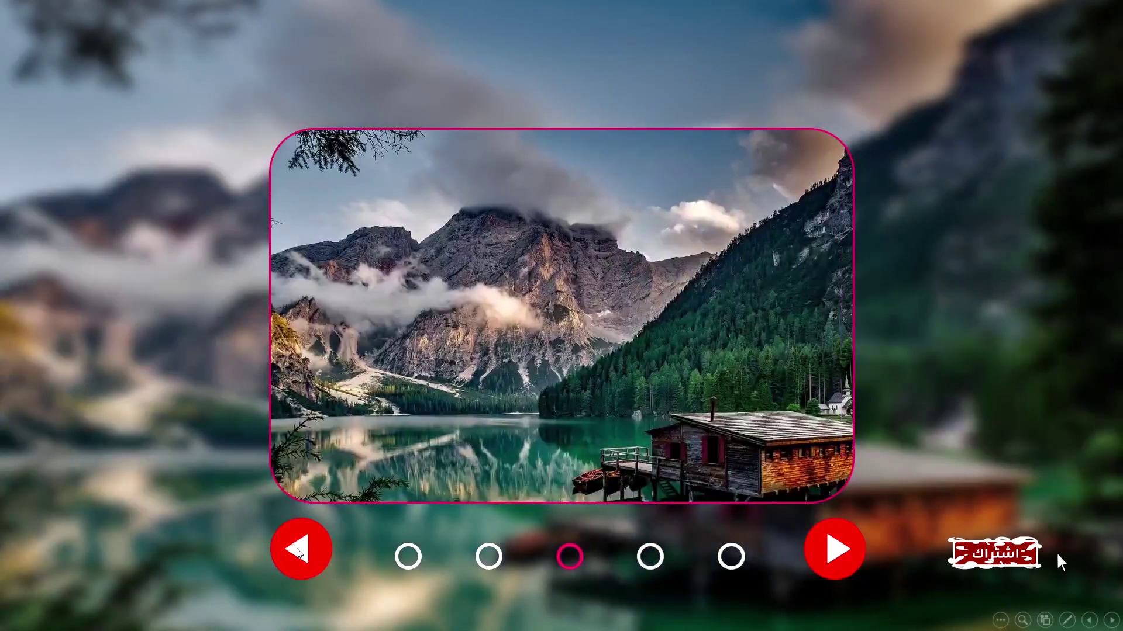
pyautogui.click(297, 553)
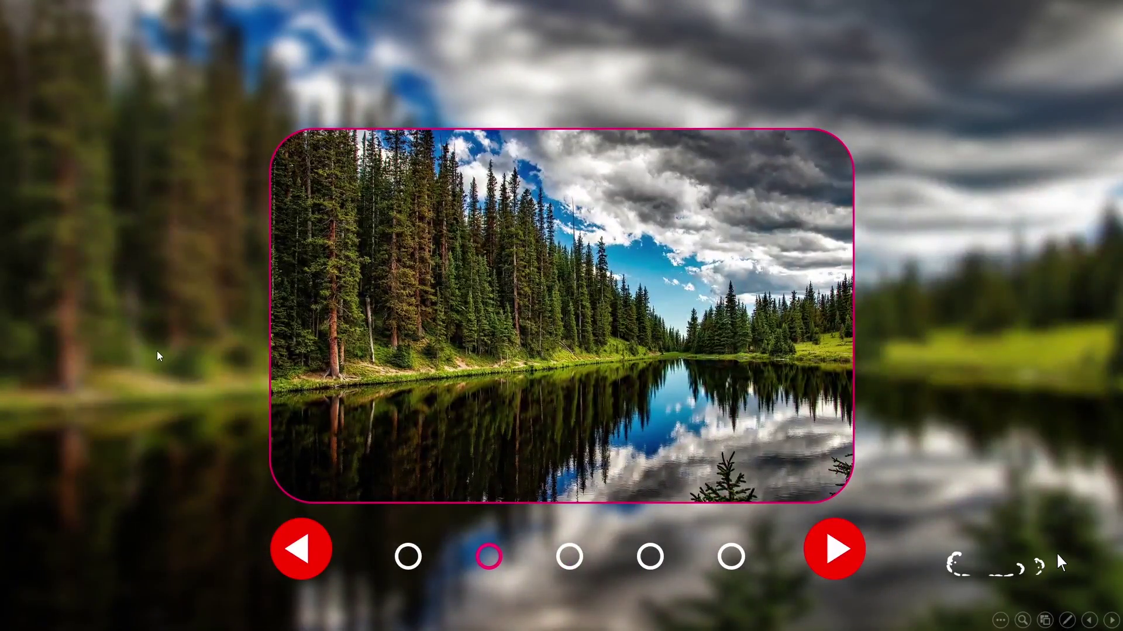